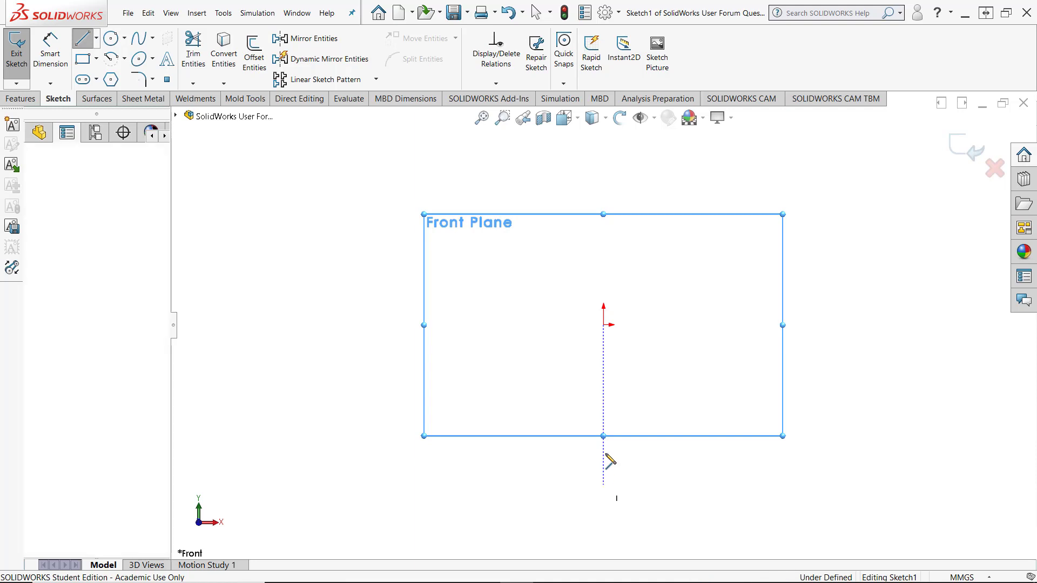
Step: Sketch a vertical line about 79 mm long below the origin, a horizontal top line about 106 mm long and an inward-sloping outer side about 69 mm long
left_click(604, 325)
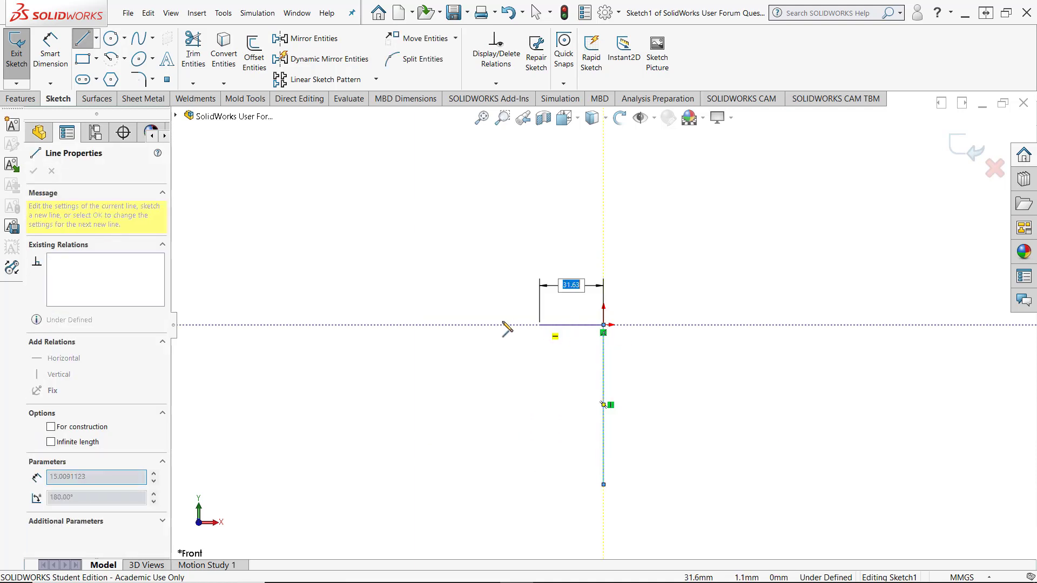
left_click(390, 325)
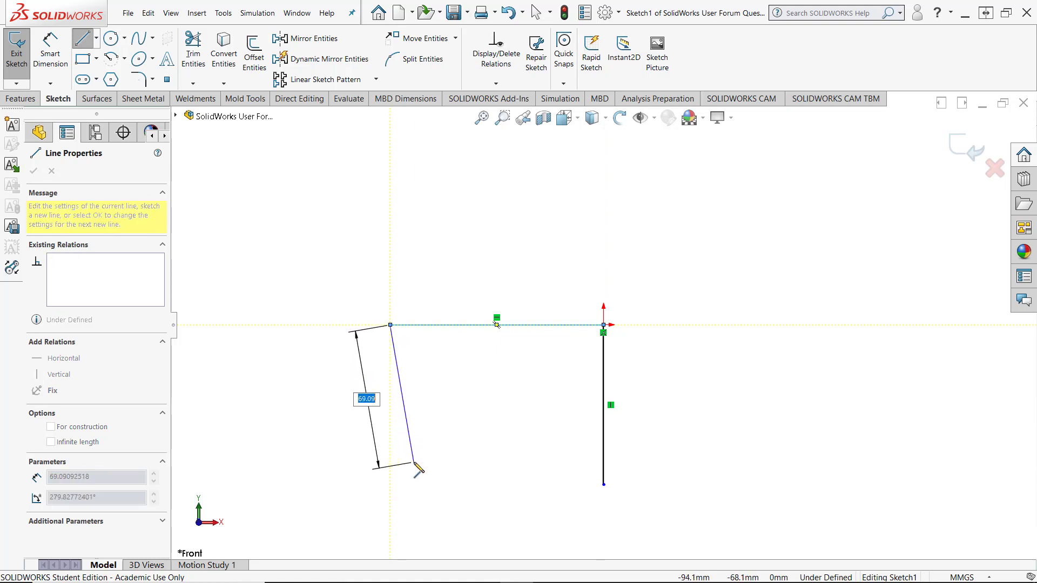
left_click(414, 463)
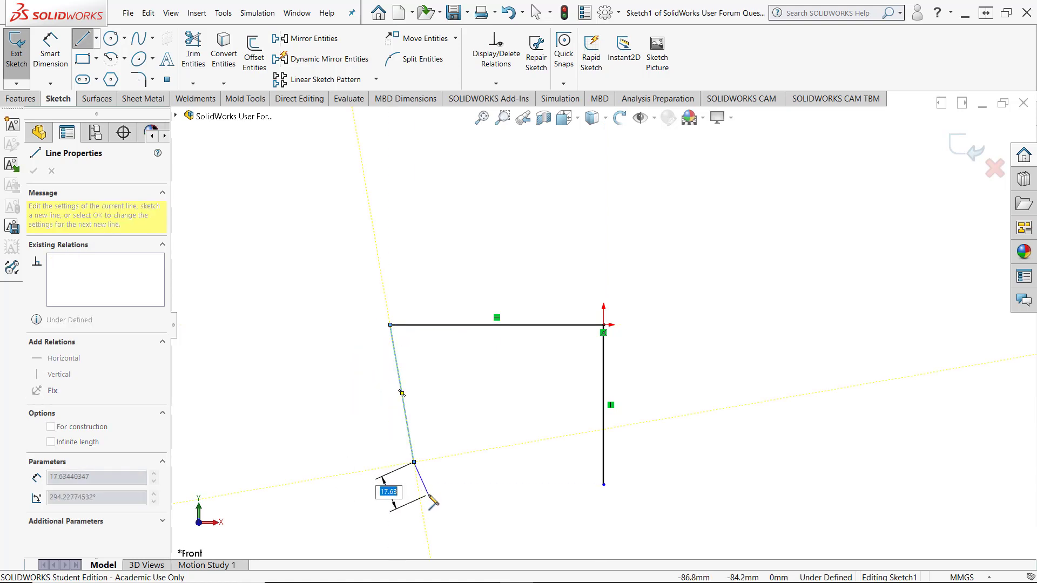
Step: Continue the profile with a tangent corner arc of about 8.7 mm radius, a horizontal base about 48 mm long and a tangent arc of about 7.5 mm radius
left_click(413, 462)
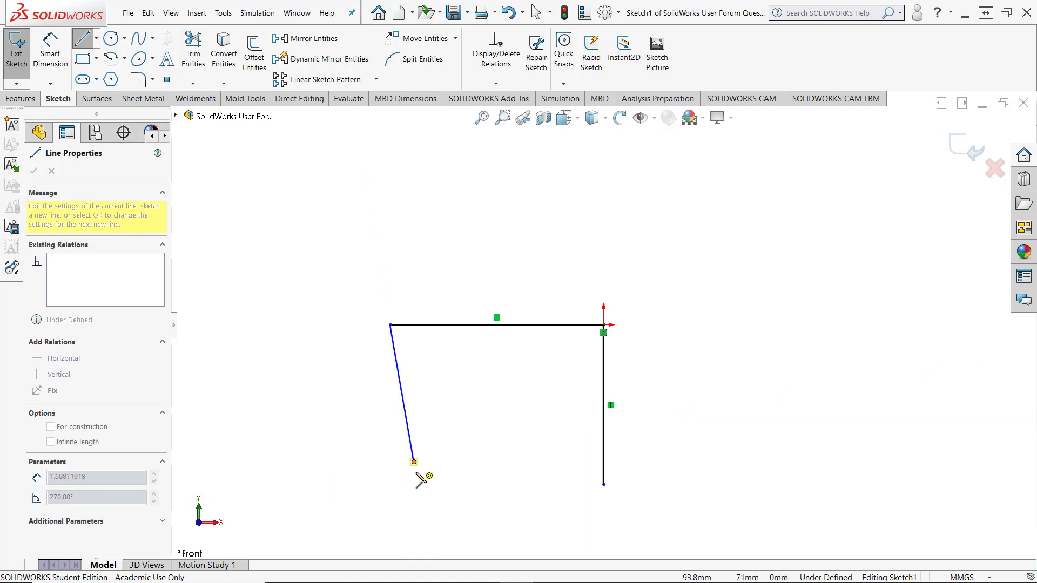
left_click(414, 463)
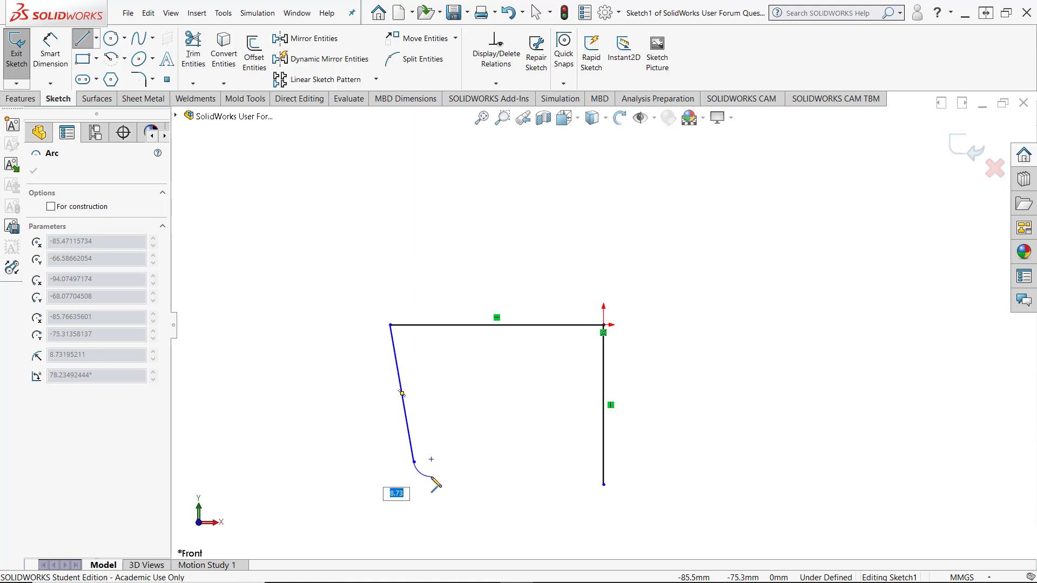
left_click(432, 477)
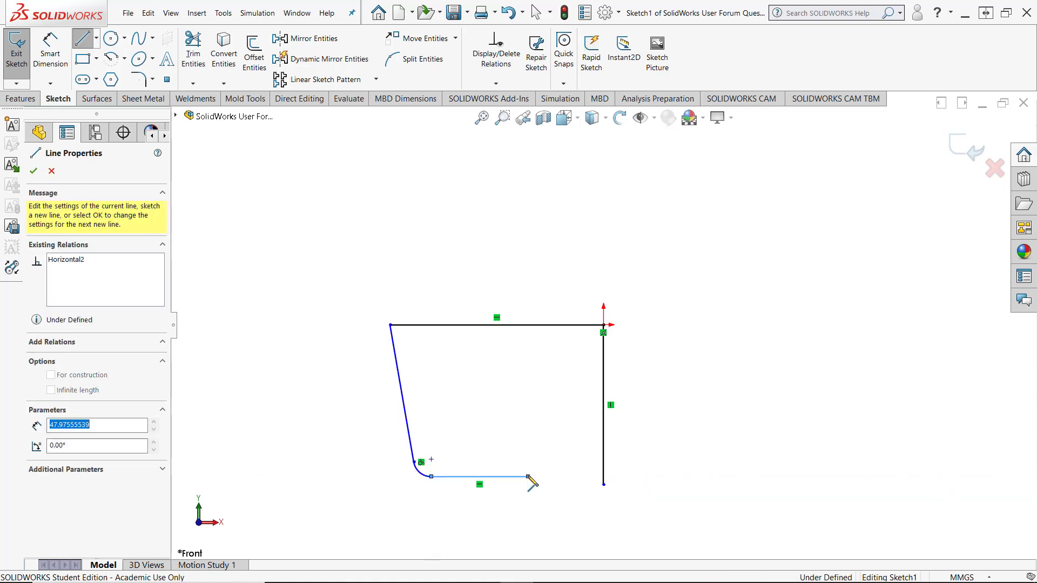
left_click(528, 476)
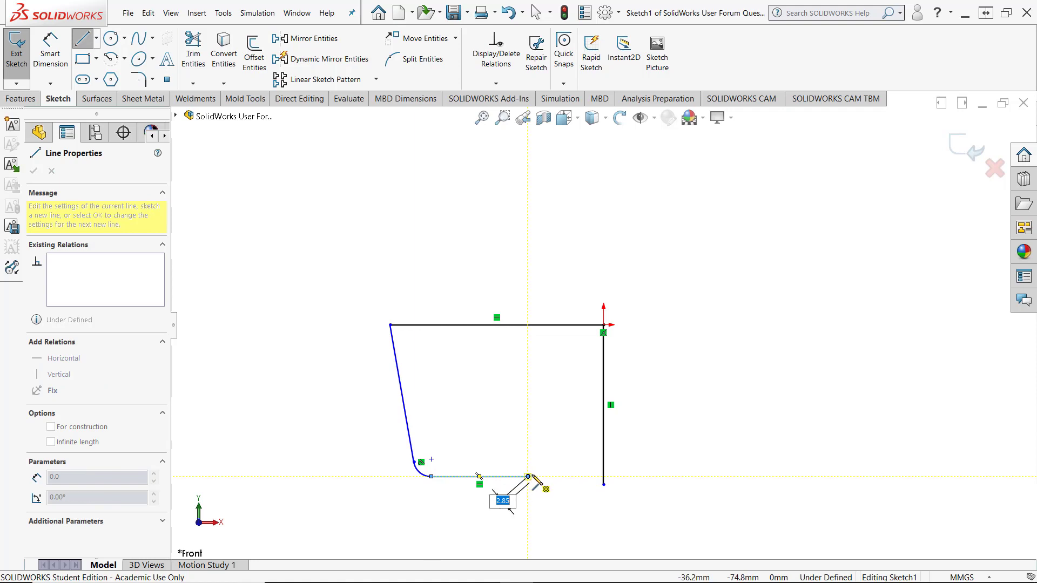
double_click(529, 476)
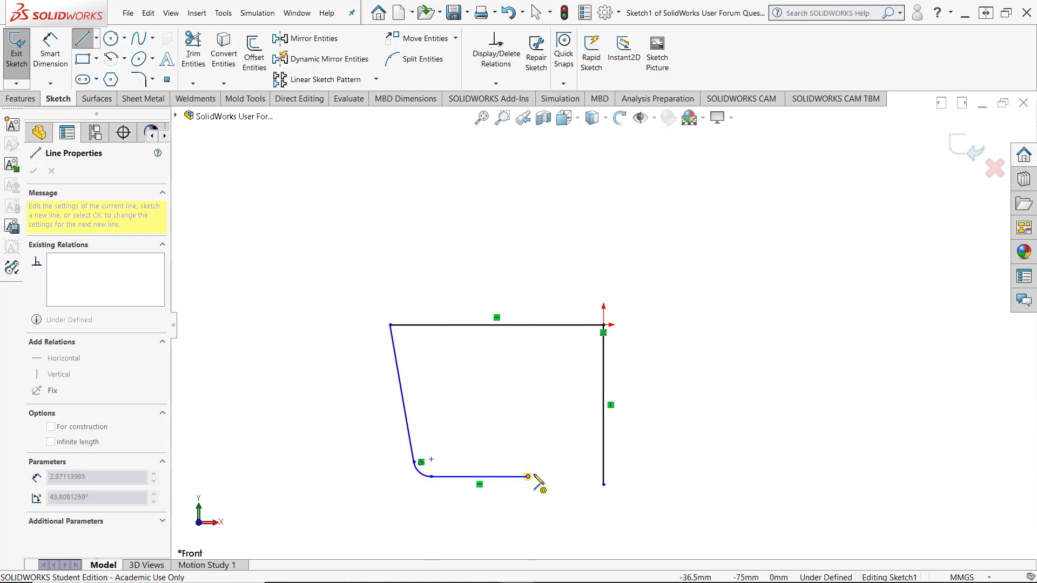
left_click(529, 476)
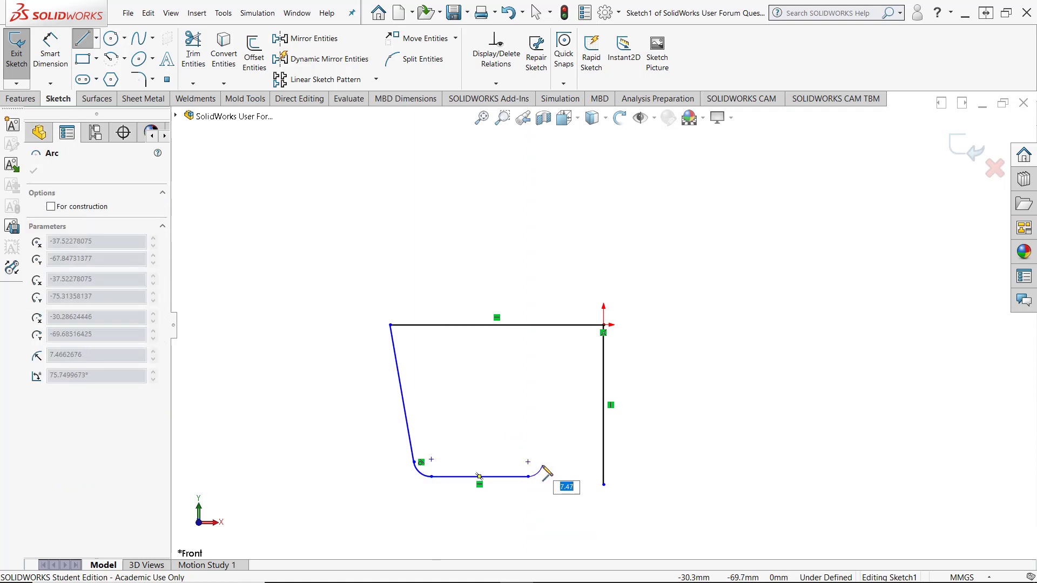
left_click(542, 465)
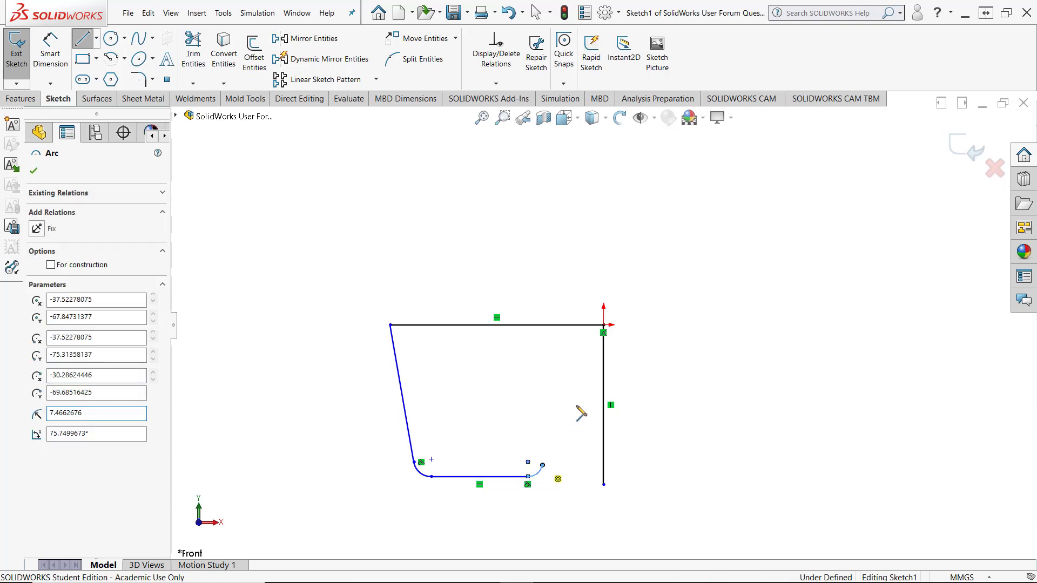
Step: Close the profile with a sloping inner side, a horizontal ledge about 35 mm long and a vertical line up to the top line's midpoint
left_click(568, 365)
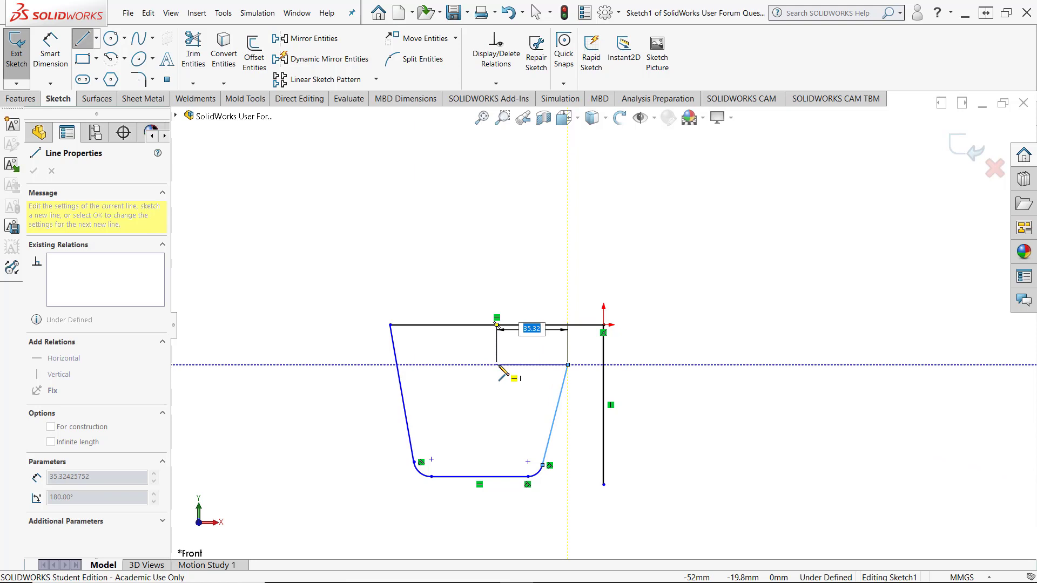
left_click(496, 365)
left_click(497, 324)
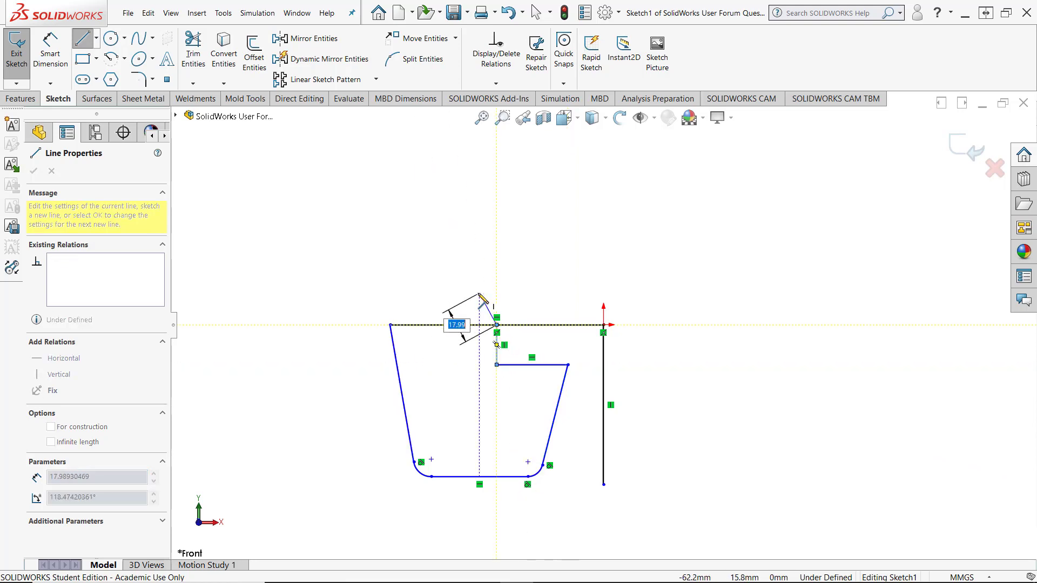
key("Escape")
key("Escape")
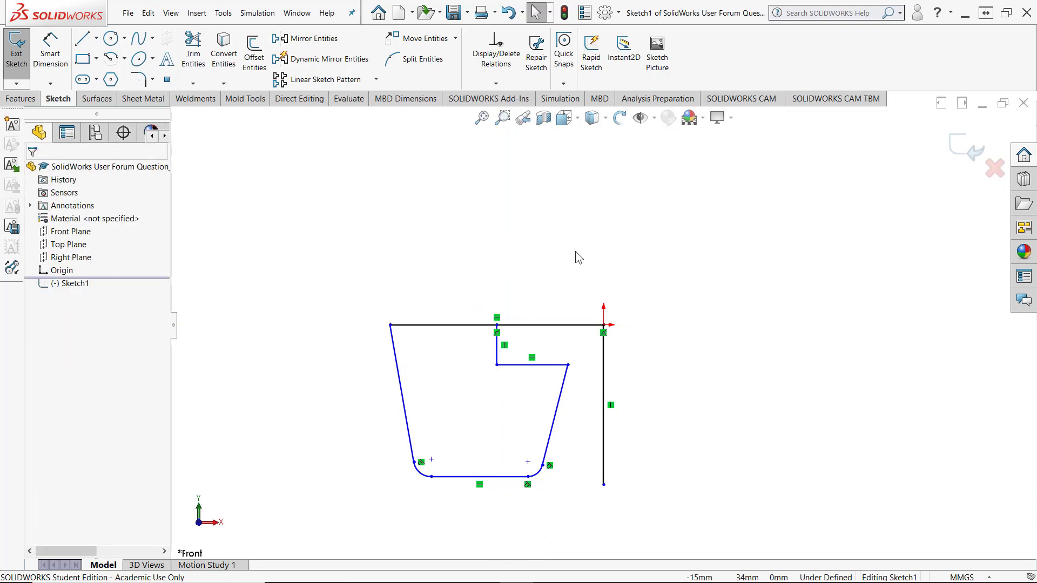
Step: Convert the vertical line below the origin to construction geometry
left_click(607, 372)
right_click(607, 372)
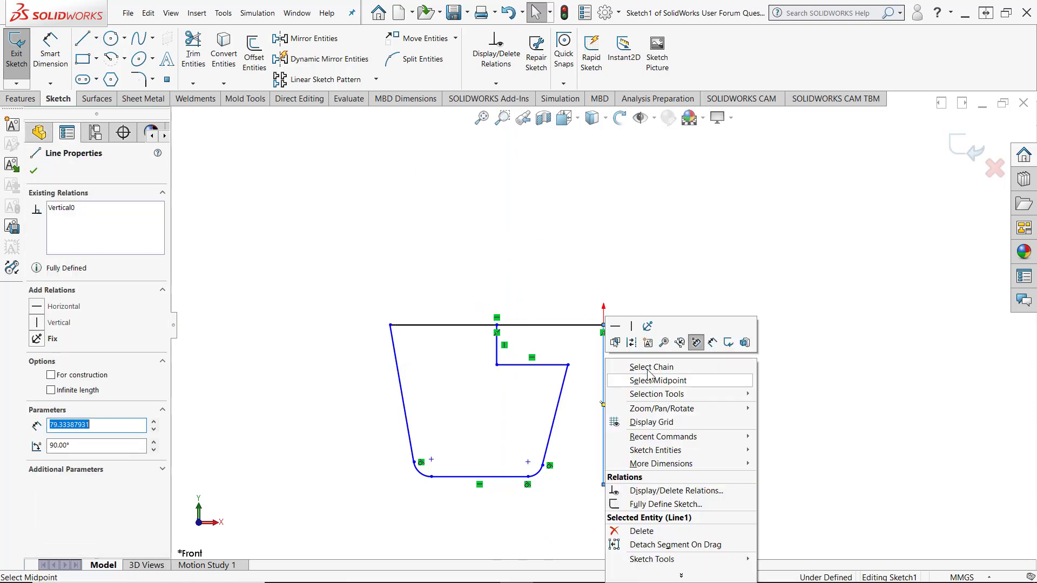
left_click(690, 343)
Step: Add a doubled dimension of 285 mm from the profile's outer top corner across the vertical centerline
scroll(498, 205, "down", 2)
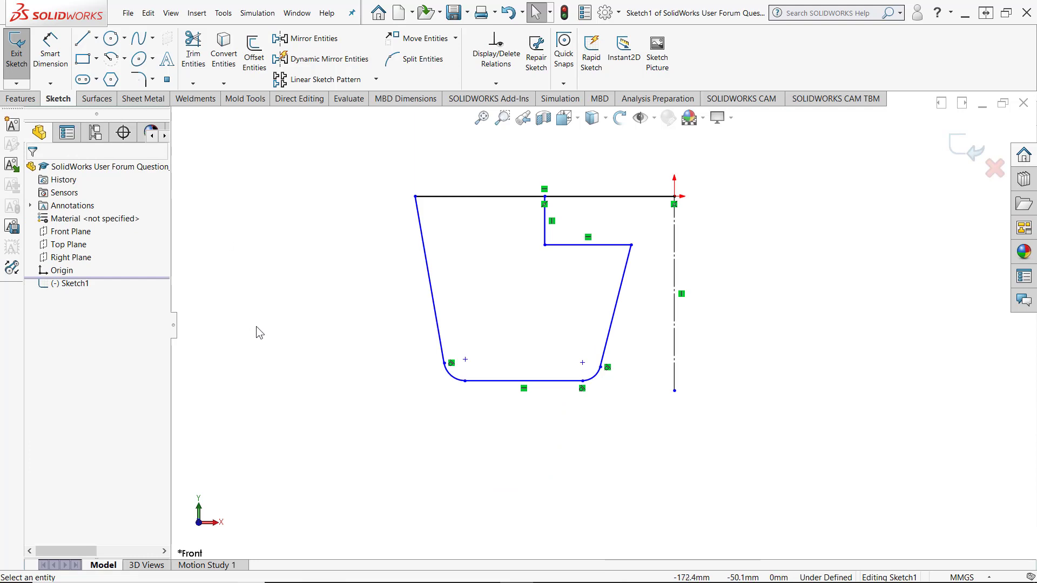
right_click_drag(273, 284, 270, 254)
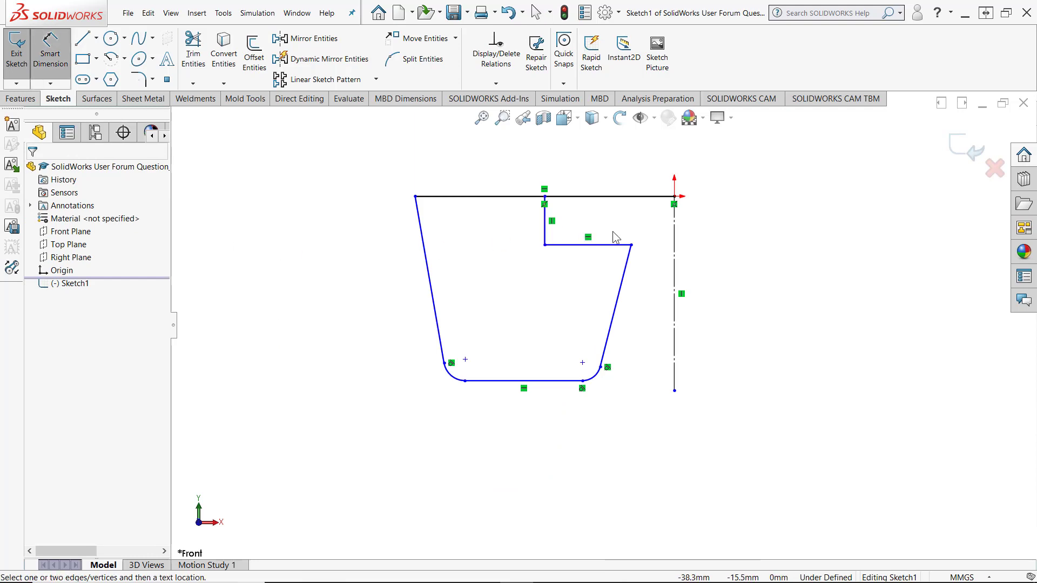
left_click(675, 238)
left_click(415, 196)
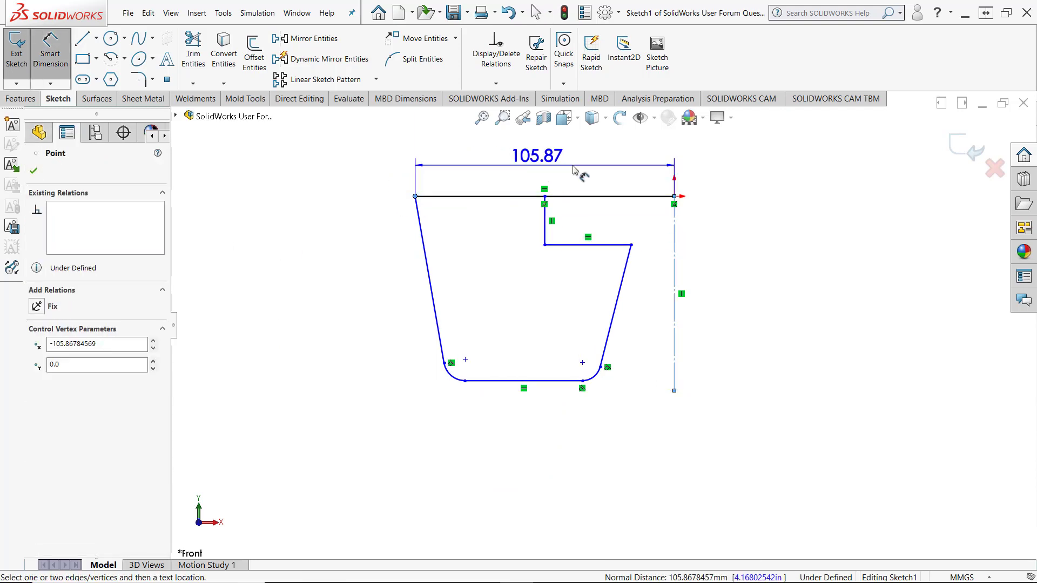
left_click(736, 162)
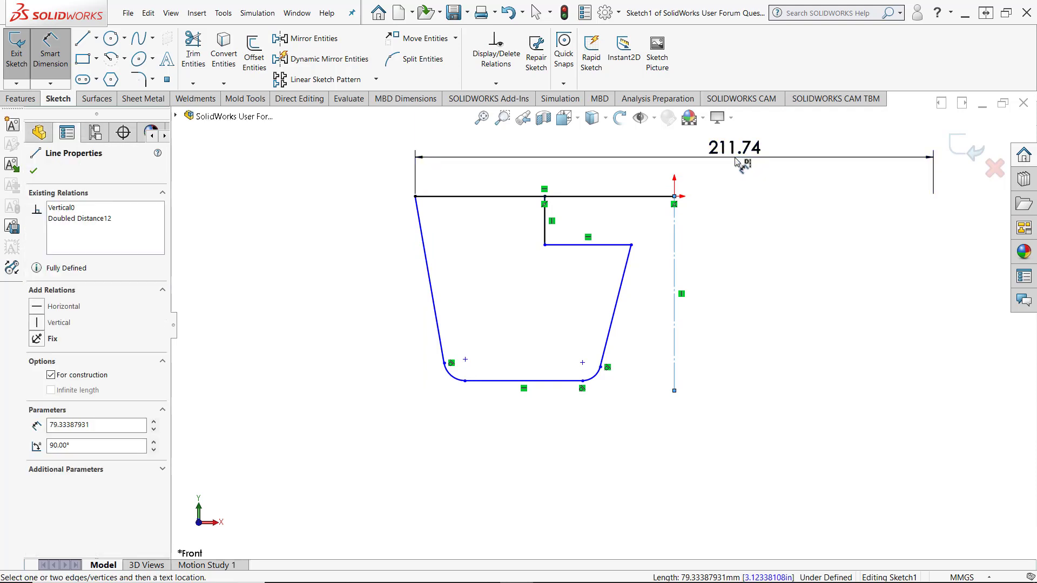
type("285")
key("Return")
Step: Dimension the profile's height between the top line and the base line as 106 mm
left_click(481, 197)
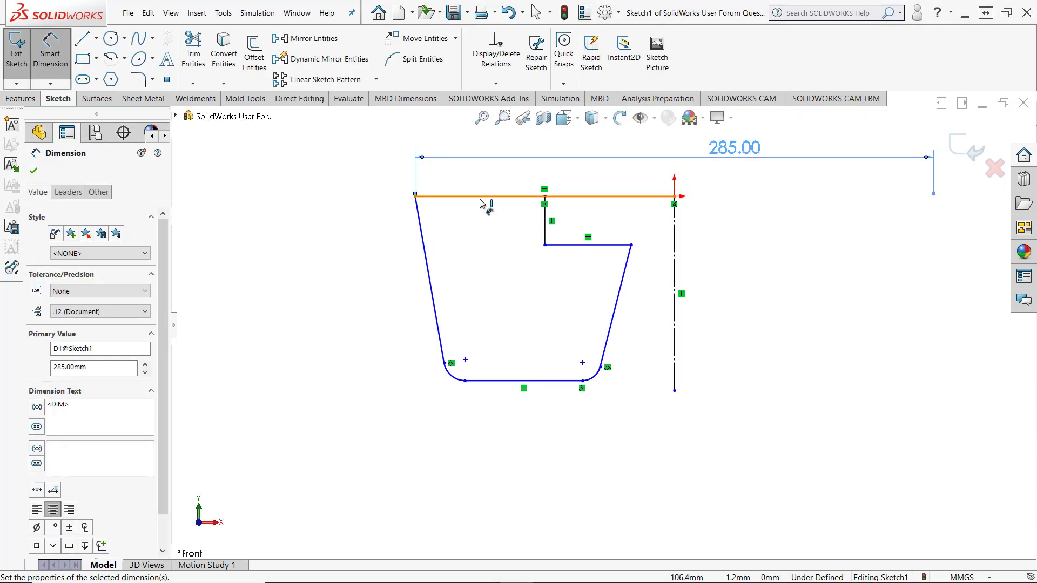
left_click(508, 381)
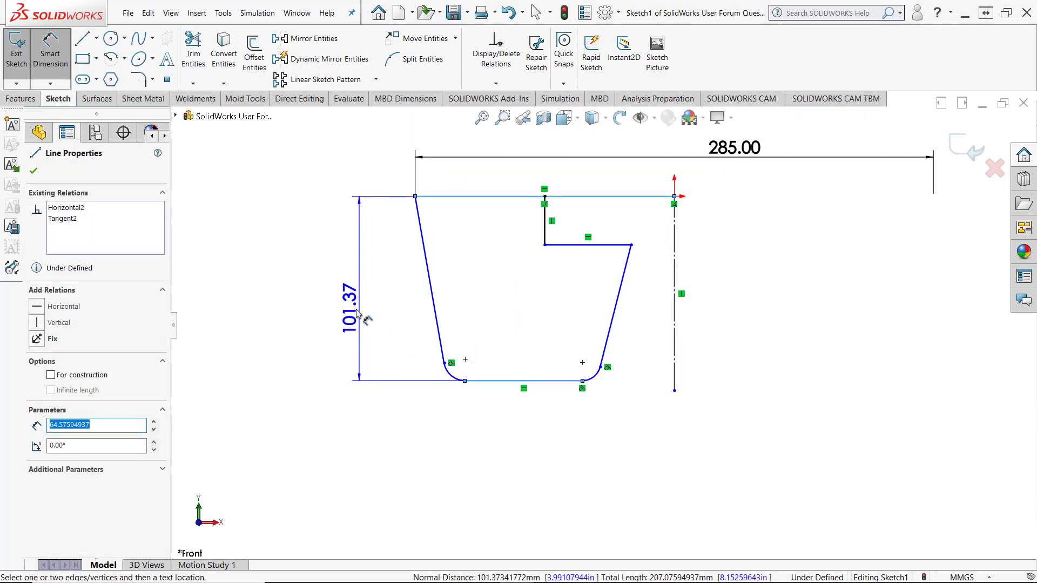
left_click(340, 319)
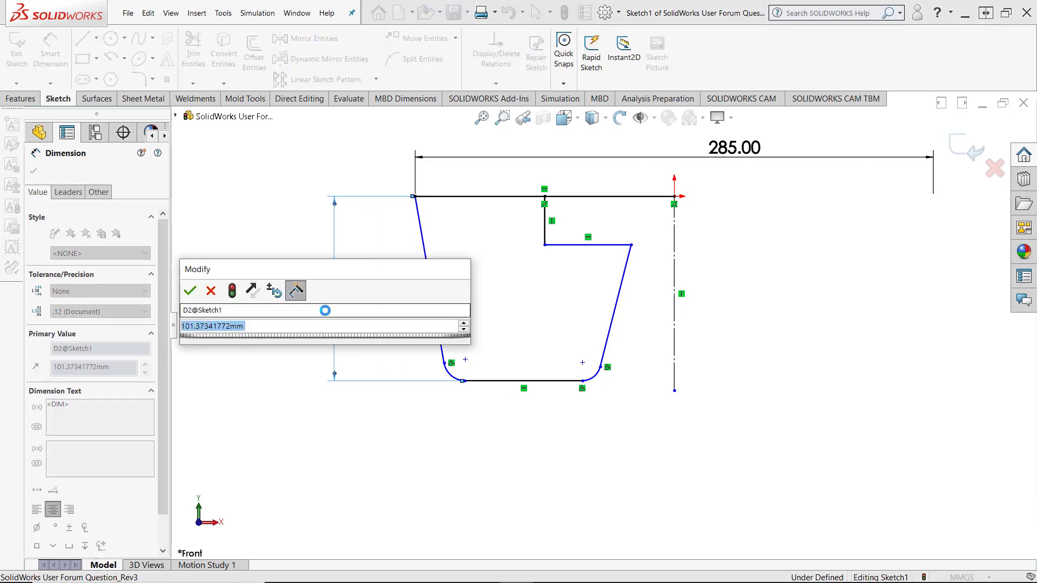
type("106")
key("Return")
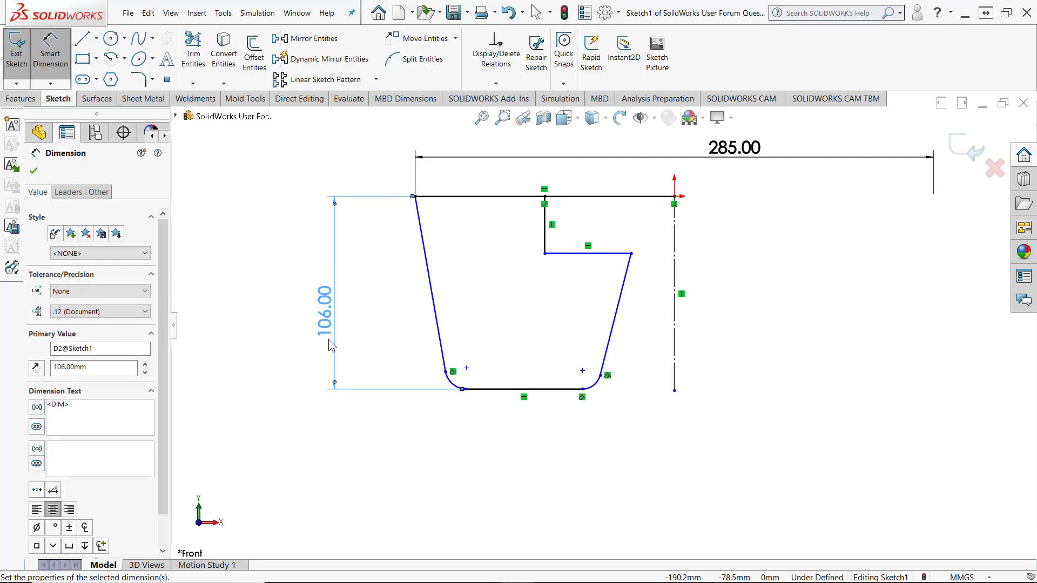
Step: Dimension the radii of the two base corner arcs as 10 mm on the outer side and 8 mm on the inner side
left_click(455, 385)
left_click(382, 442)
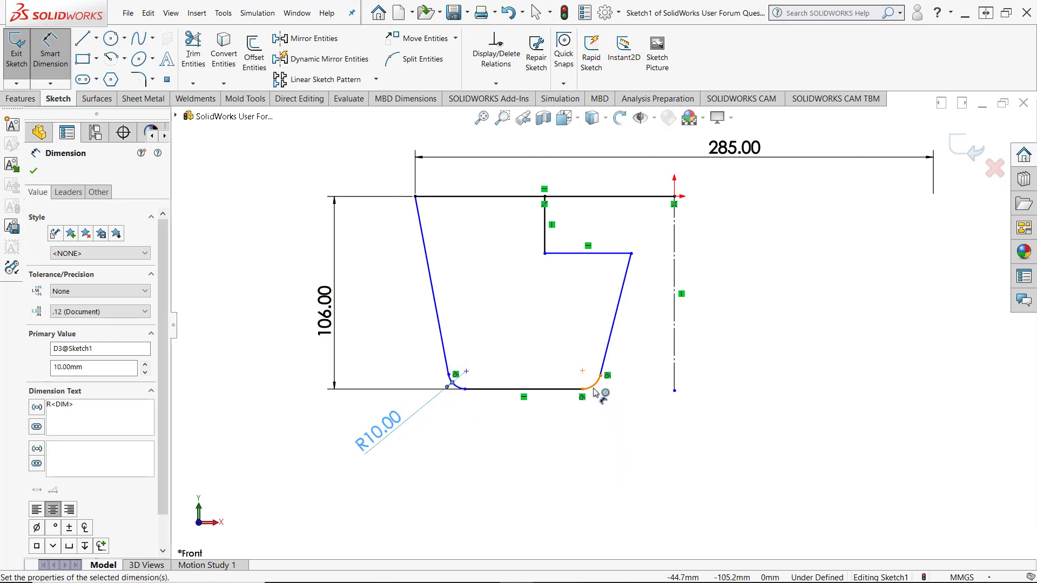
left_click(594, 391)
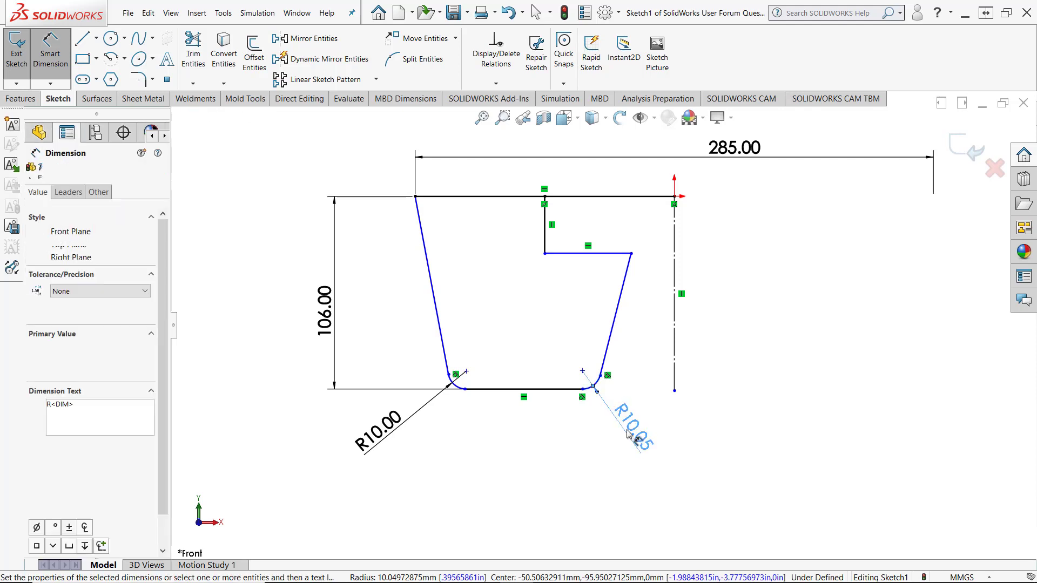
left_click(628, 434)
type("8.00mm")
key("Return")
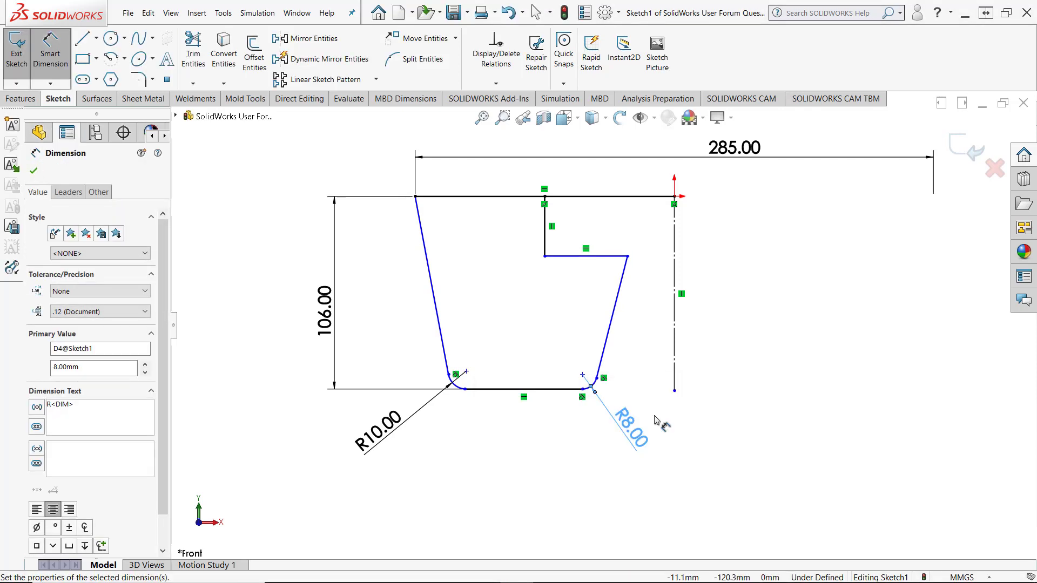
Step: Dimension the vertical distance from the top line to the horizontal ledge as 30 mm
left_click(578, 257)
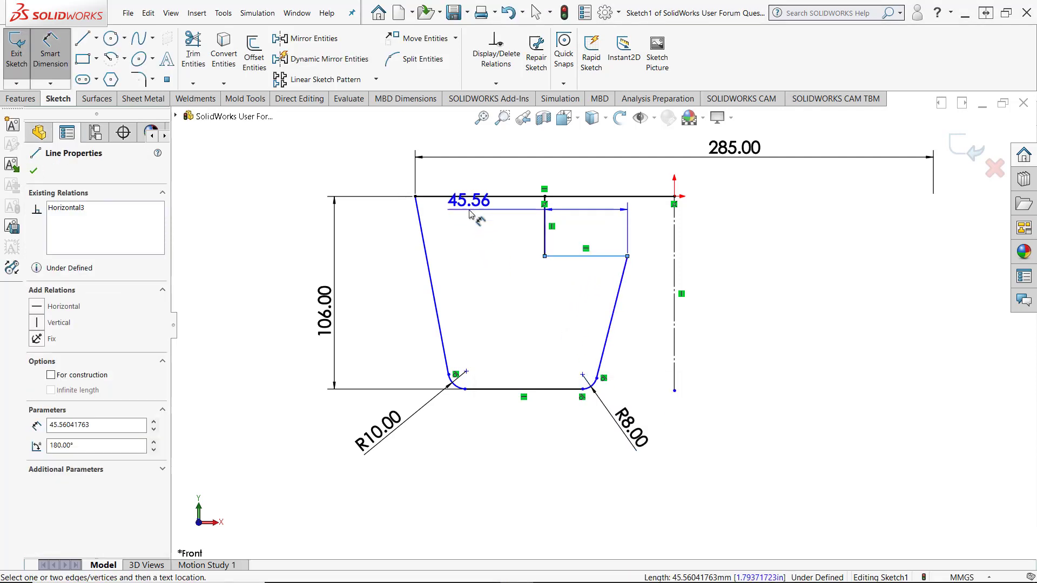
left_click(471, 197)
left_click(379, 306)
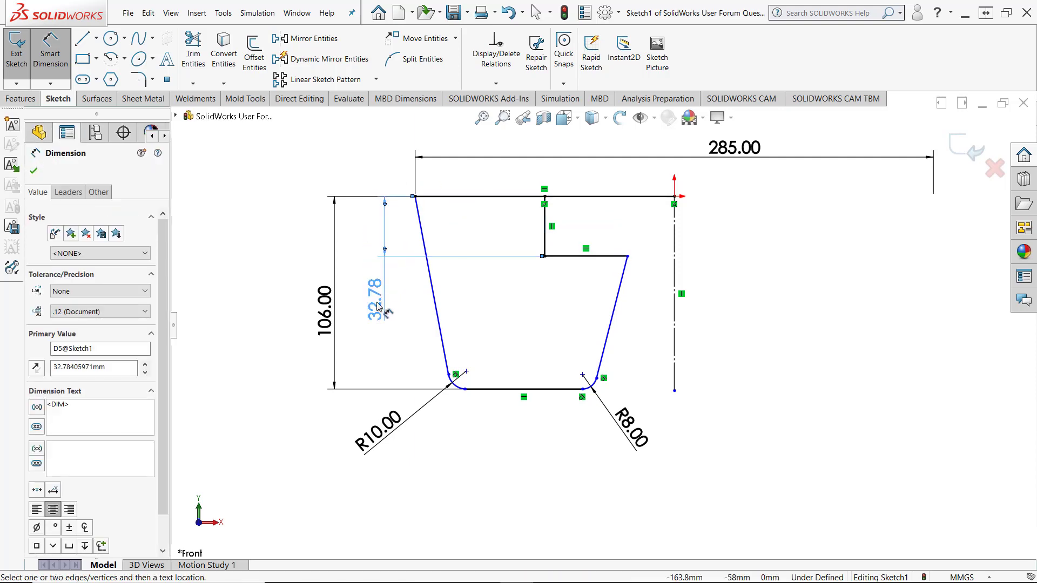
left_click(377, 302)
type("30")
key("Return")
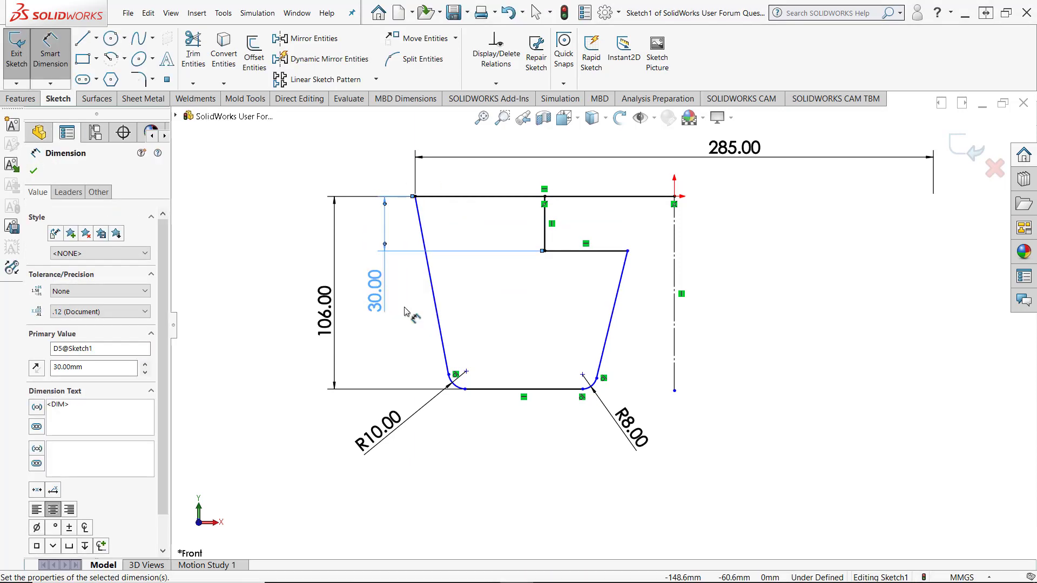
Step: Add a doubled dimension of 260 mm across the centerline from the virtual intersection of the outer side and the base line
right_click(441, 334)
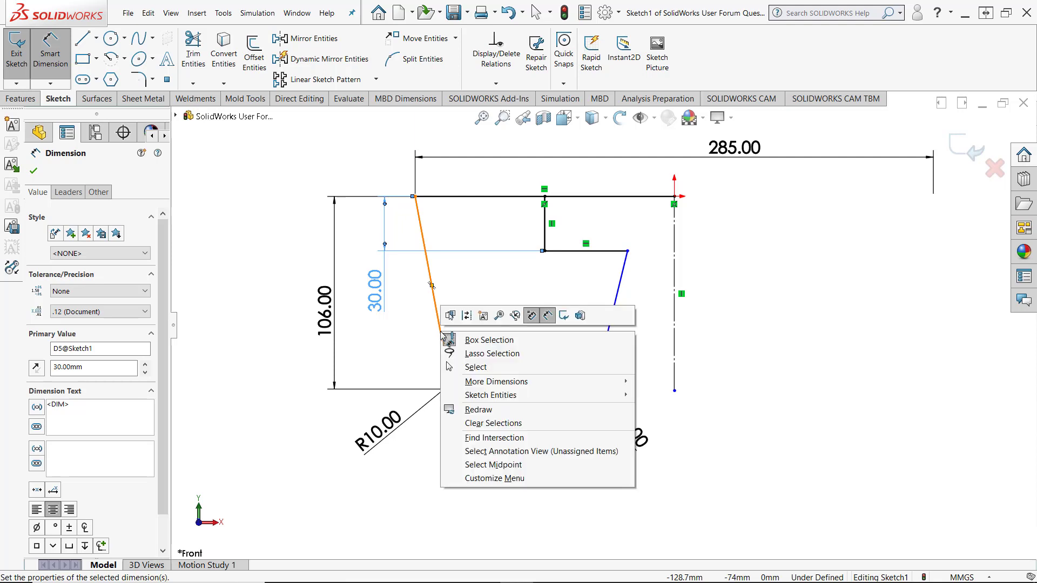
left_click(477, 438)
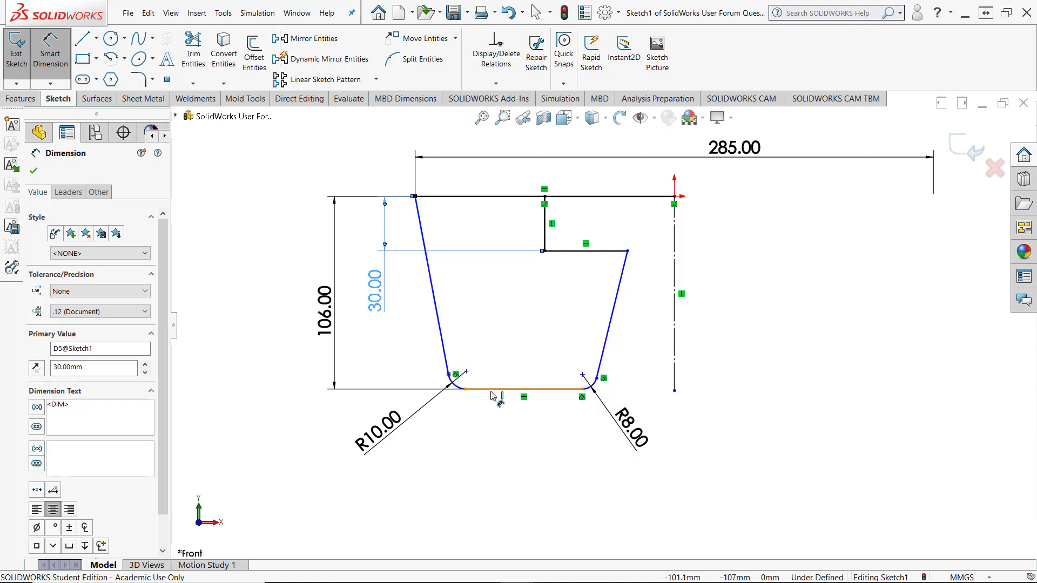
left_click(675, 378)
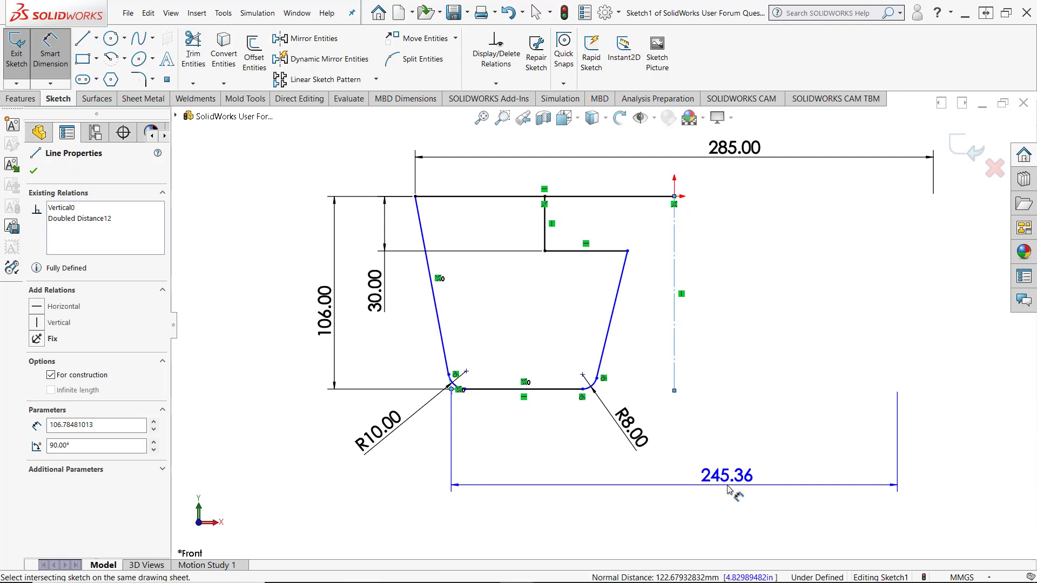
left_click(727, 488)
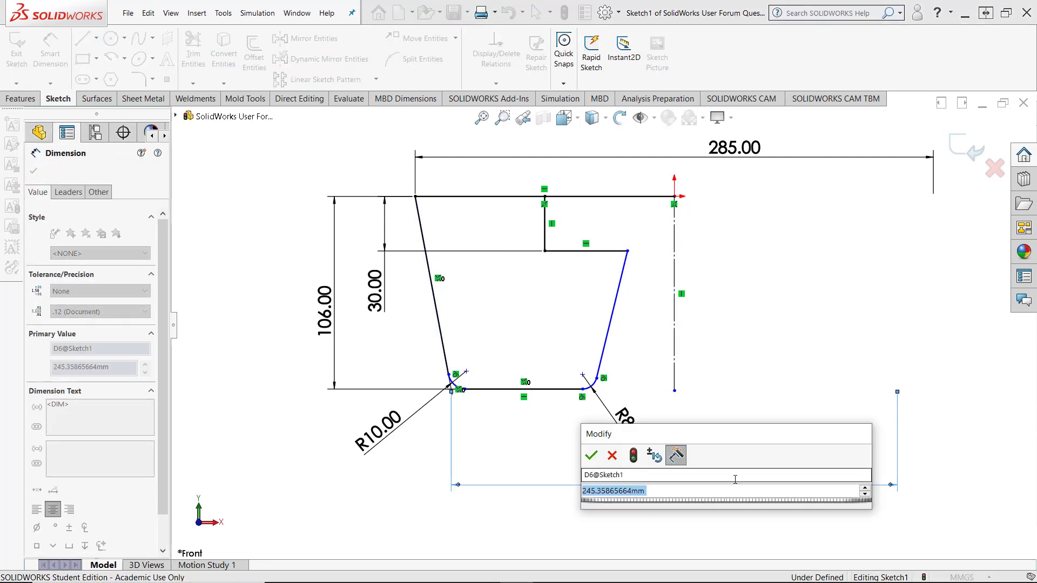
type("260")
key("Return")
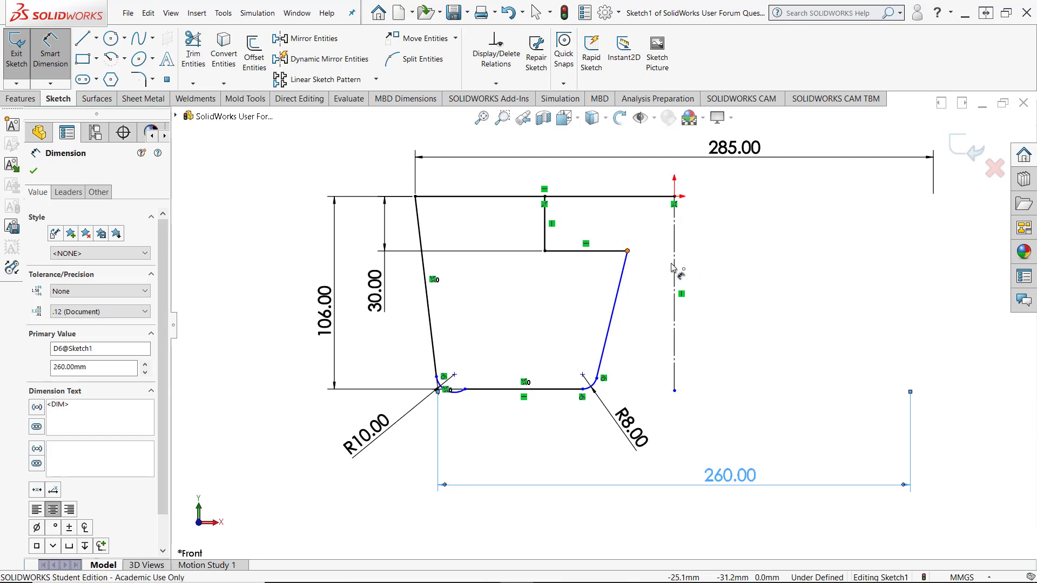
Step: Add a doubled dimension of 66 mm across the centerline from the inner end of the horizontal ledge
left_click(627, 251)
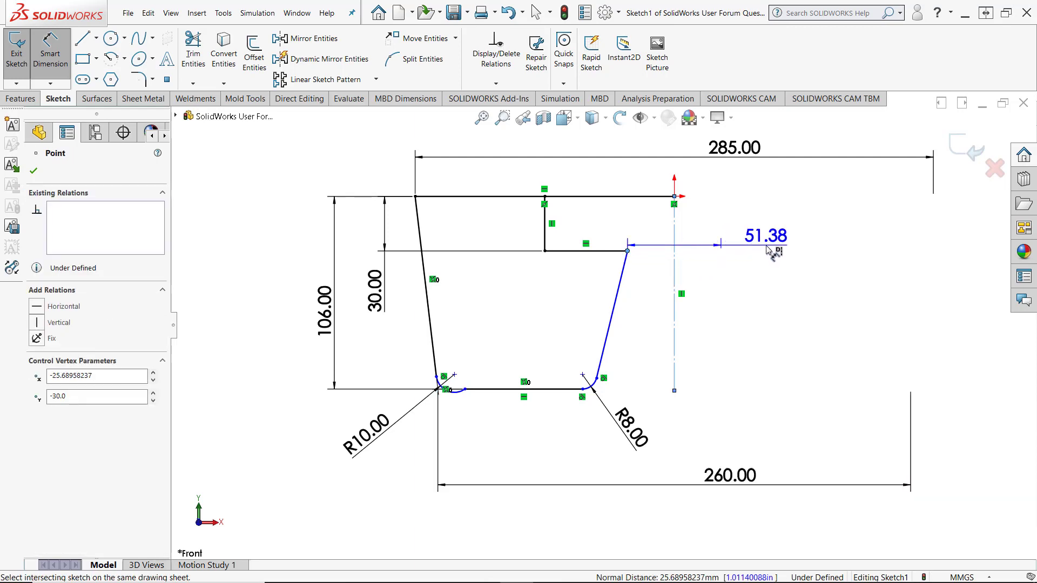
left_click(774, 239)
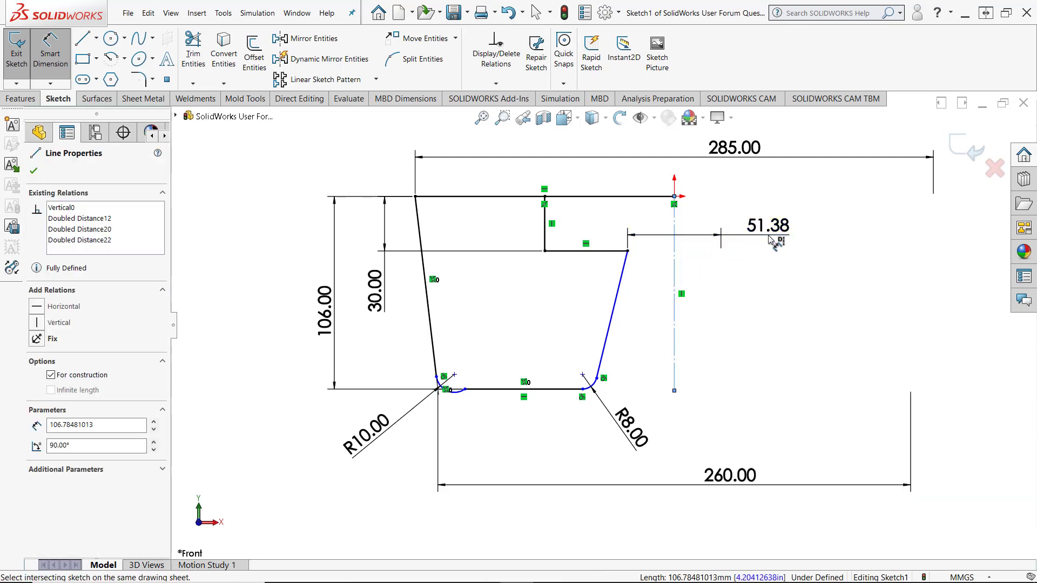
type("66")
key("Return")
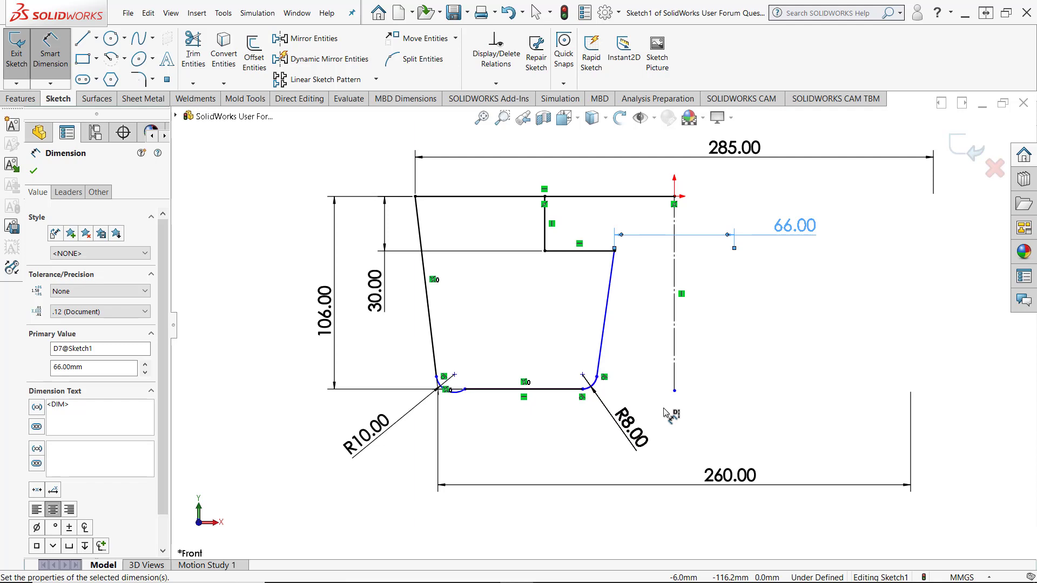
key("Escape")
key("Escape")
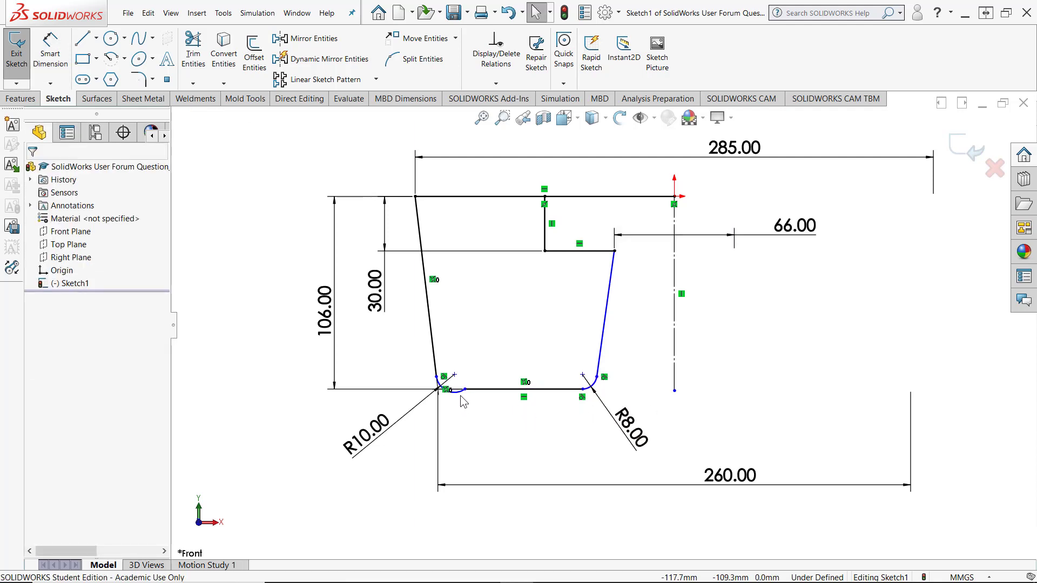
Step: Add a Tangent relation between the outer base corner arc and the base line
left_click(458, 397)
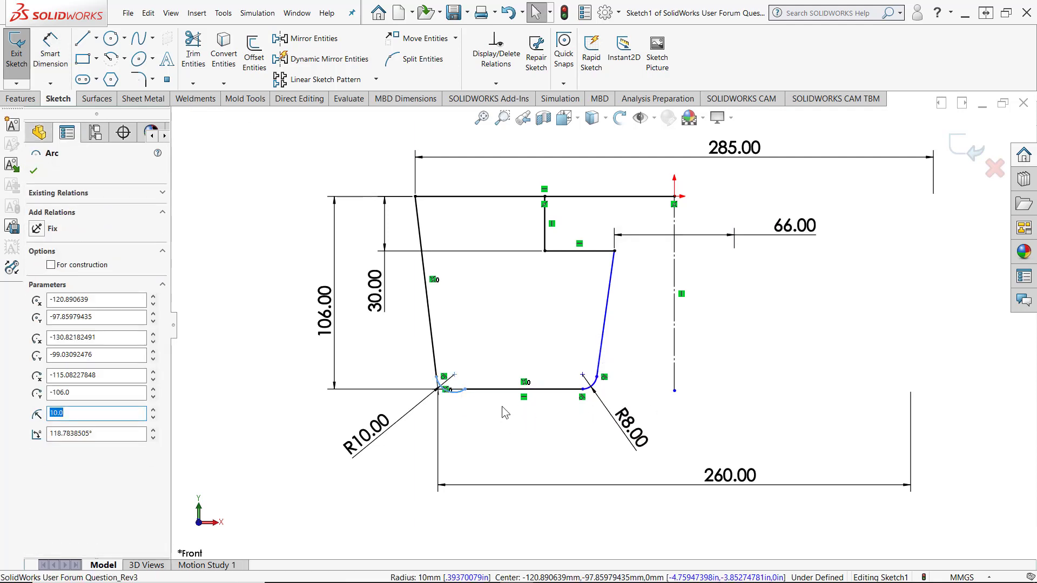
left_click(488, 389, "ctrl")
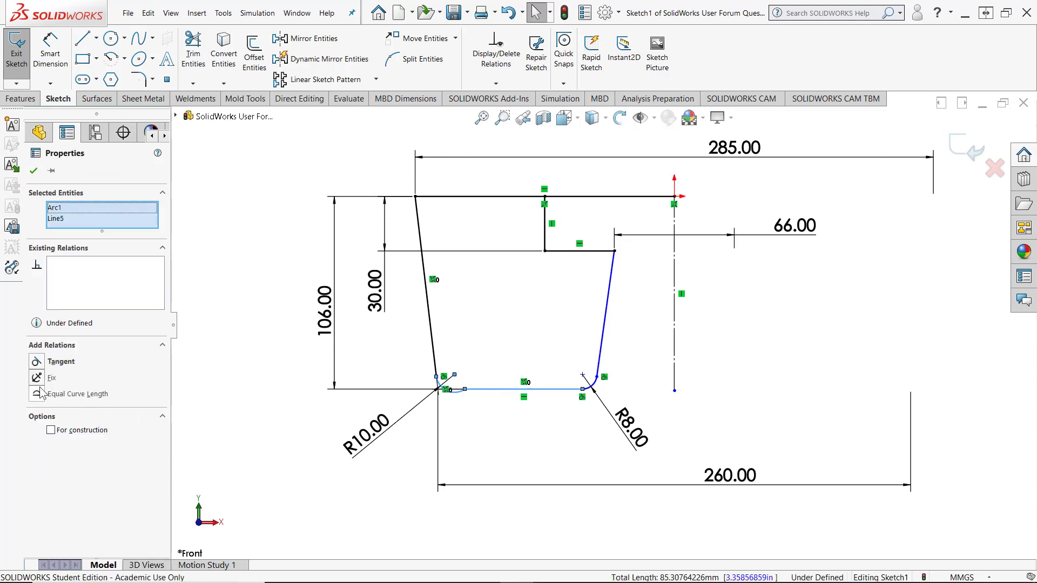
left_click(35, 362)
left_click(275, 350)
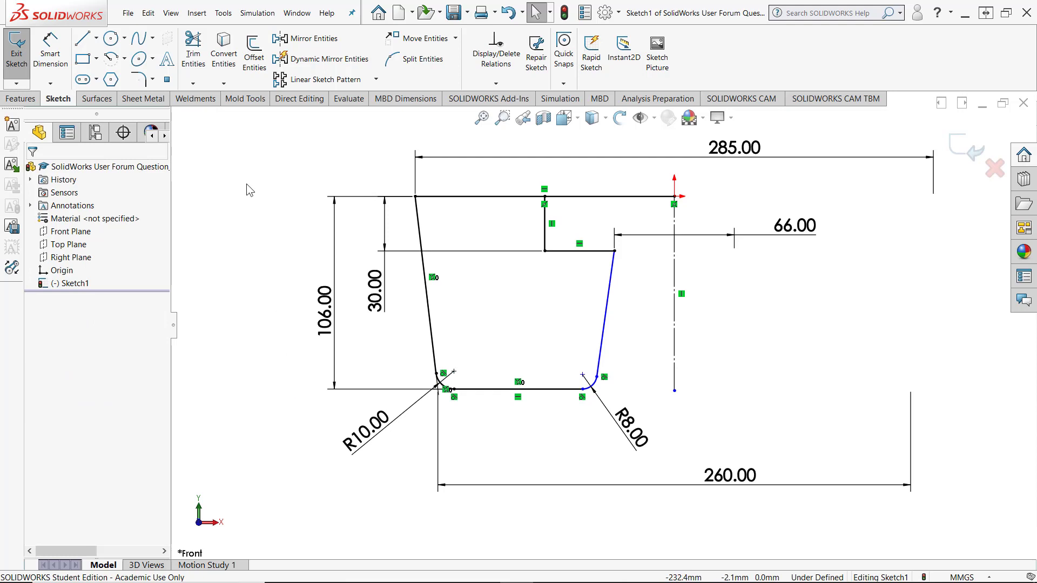
Step: Create a virtual intersection point between the base line and the inner sloped side
left_click(503, 389)
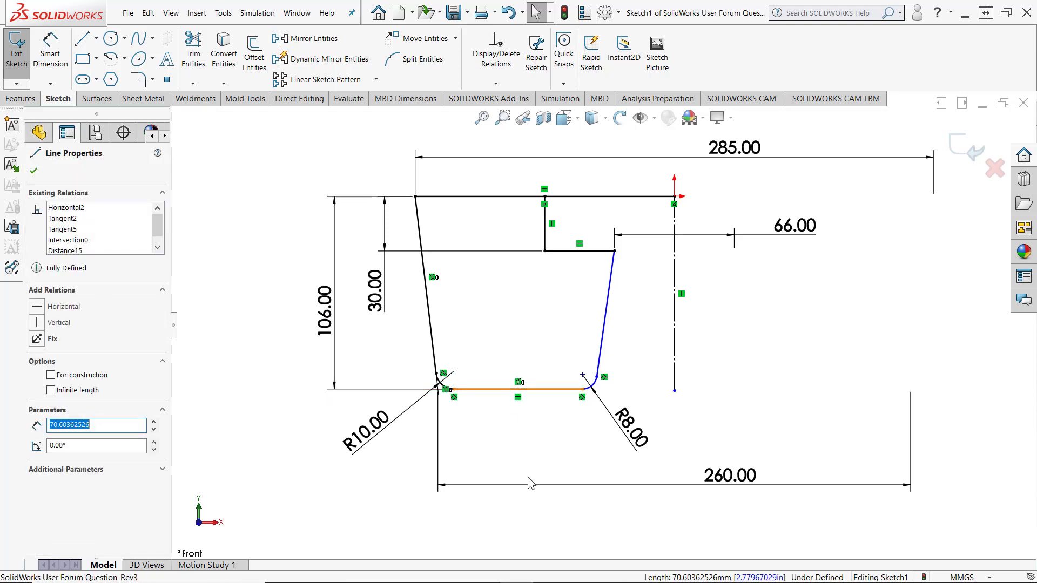
left_click(603, 349, "ctrl")
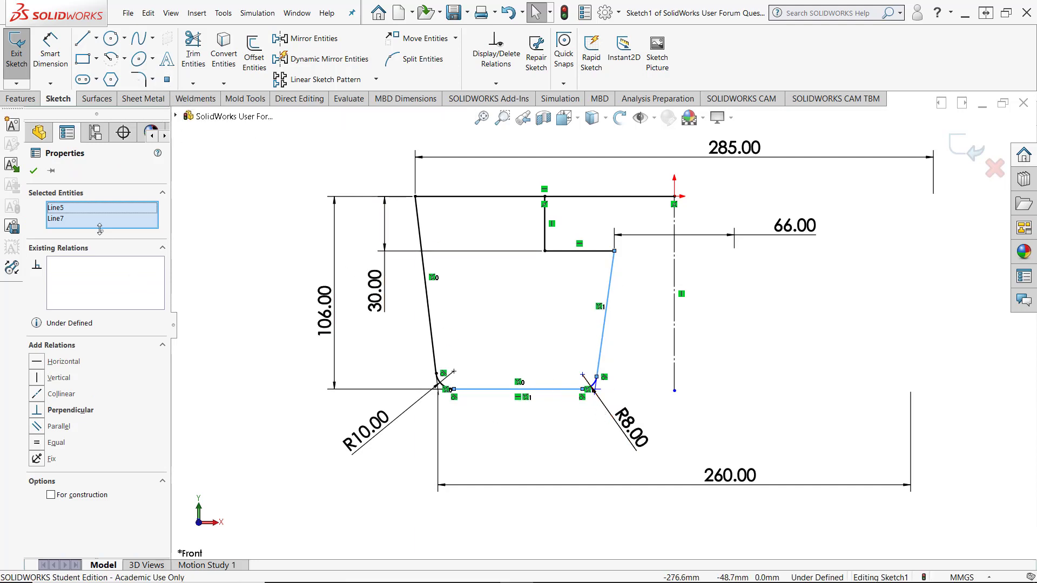
left_click(35, 171)
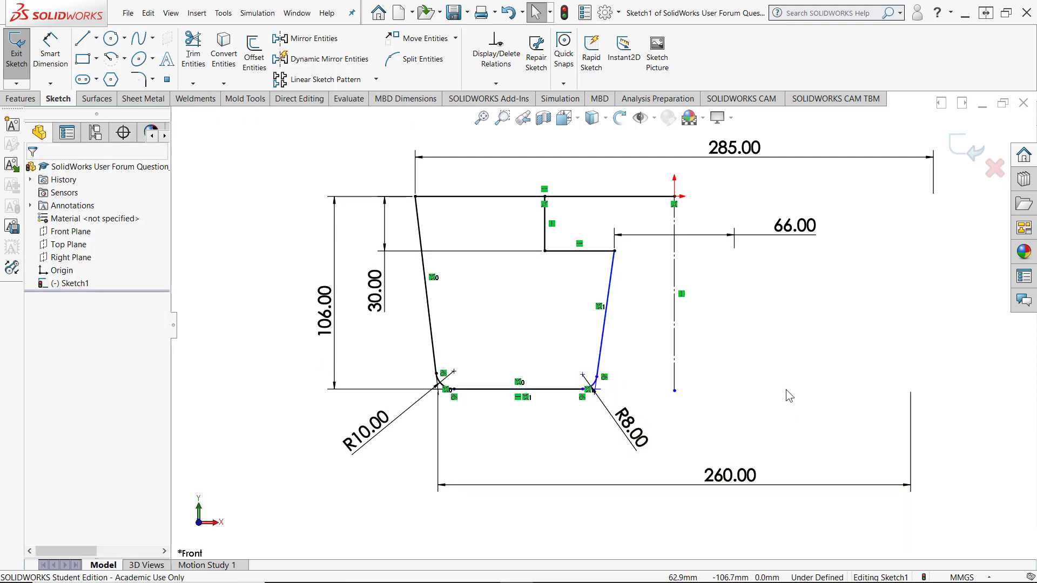
Step: Add a doubled dimension of 90 mm across the centerline from the virtual intersection of the inner side and the base line
right_click_drag(784, 405, 805, 345)
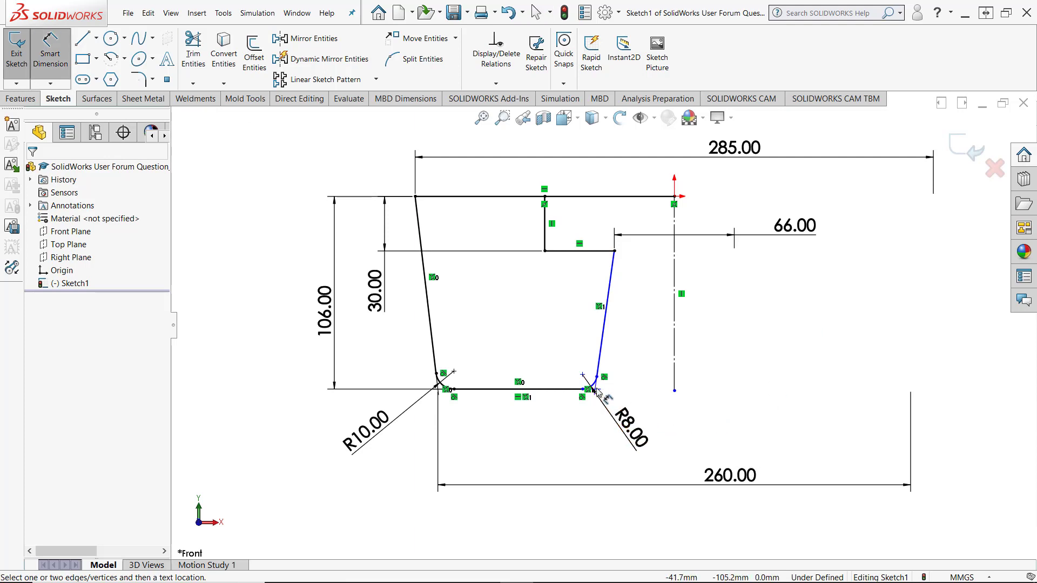
left_click(594, 390)
left_click(675, 367)
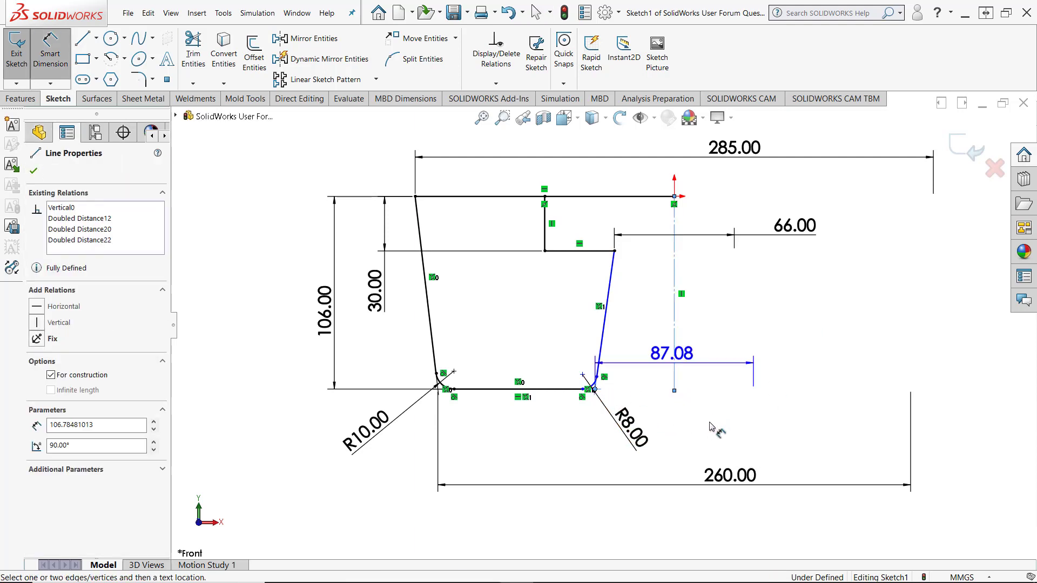
left_click(810, 432)
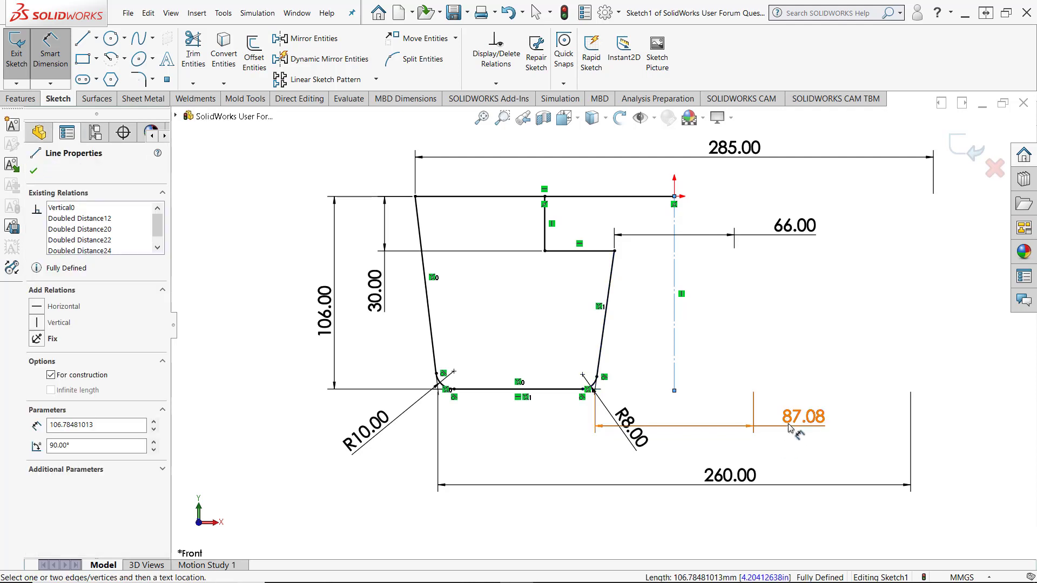
double_click(810, 432)
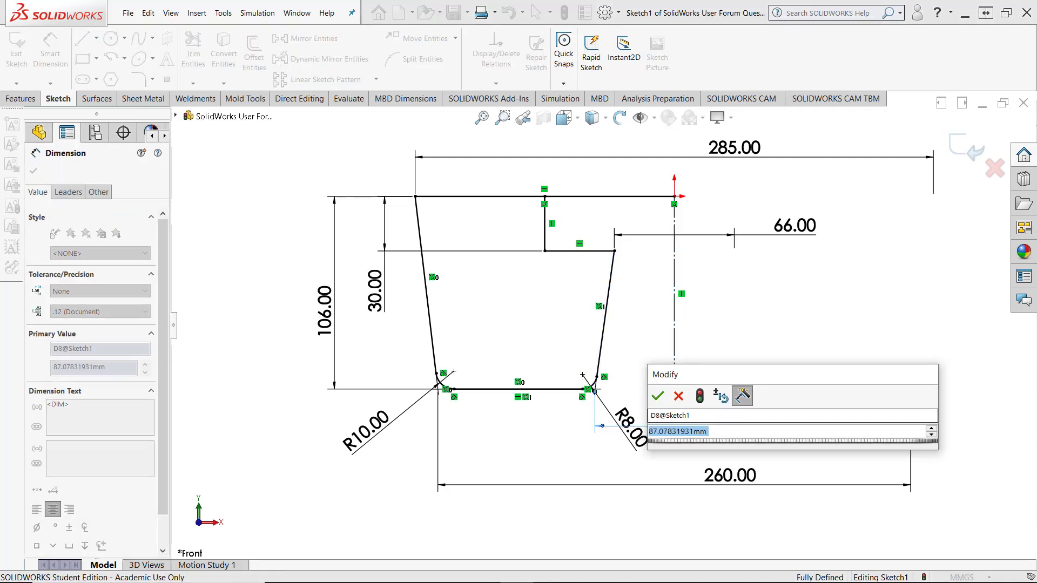
type("90")
key("Return")
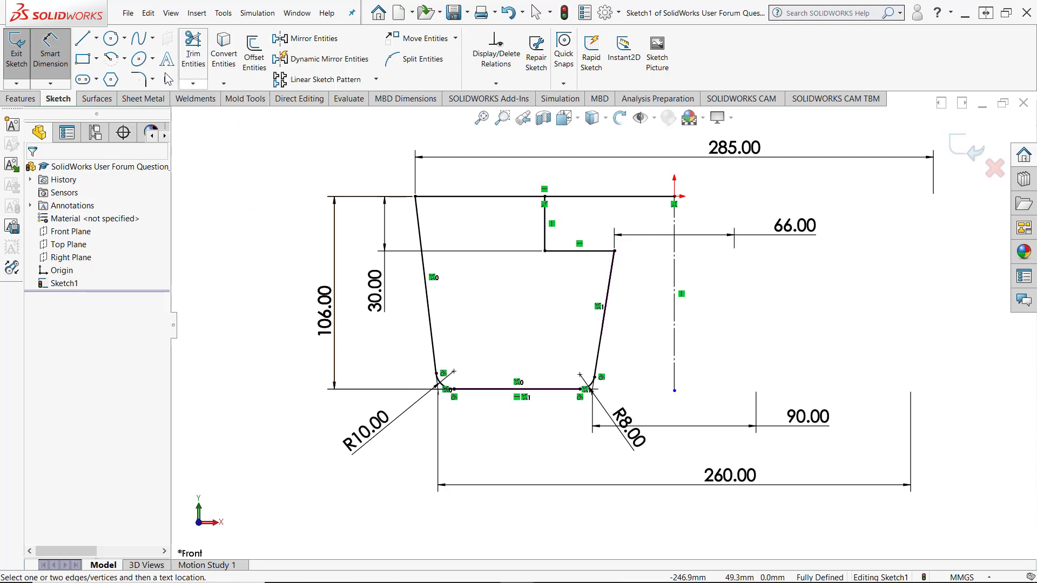
Step: Sketch a corner rectangle about 18 mm wide and 23 mm high below the base line, starting from the line's midpoint
left_click(82, 59)
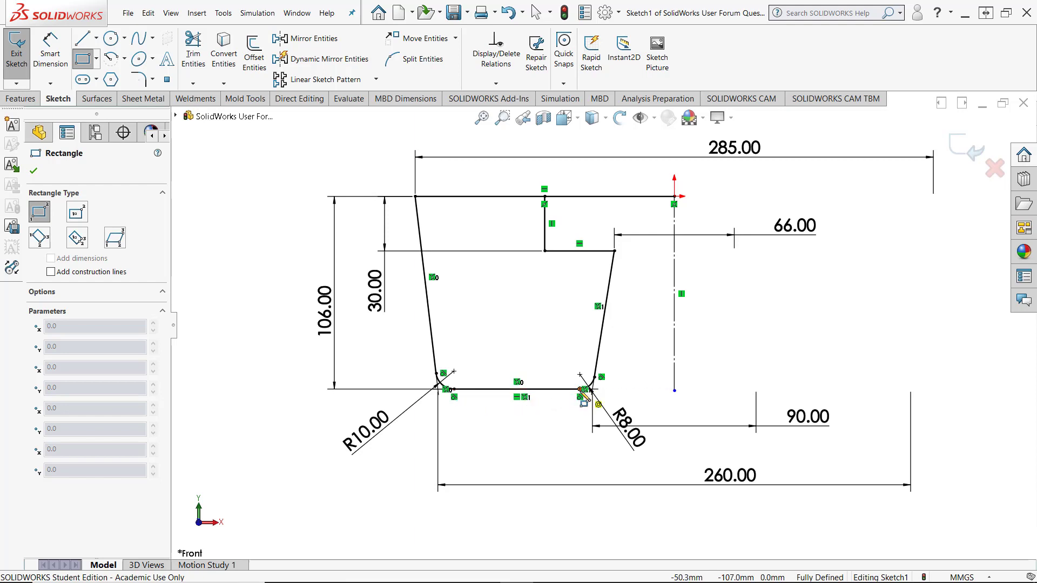
left_click(517, 389)
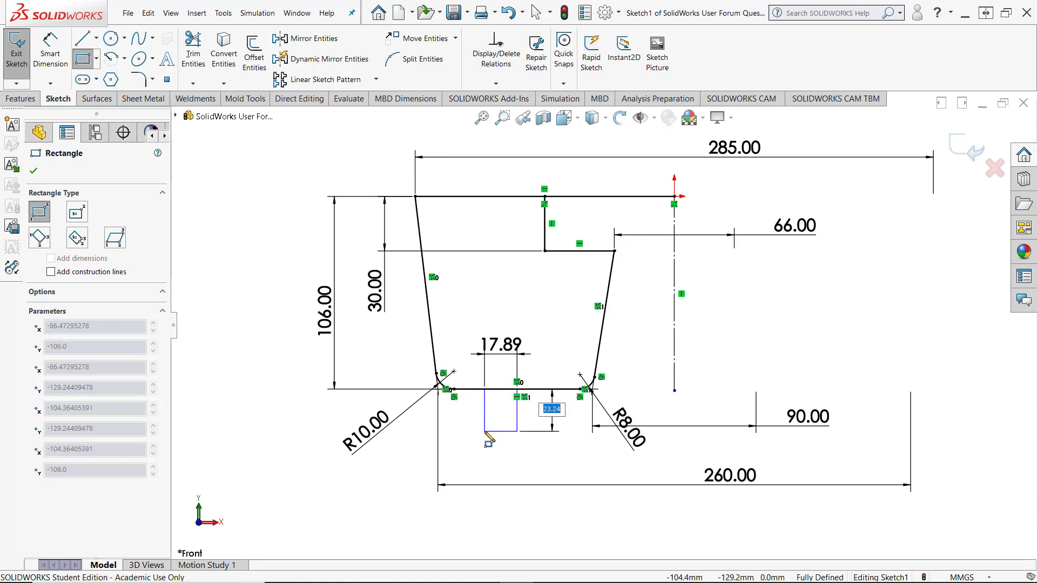
left_click(485, 432)
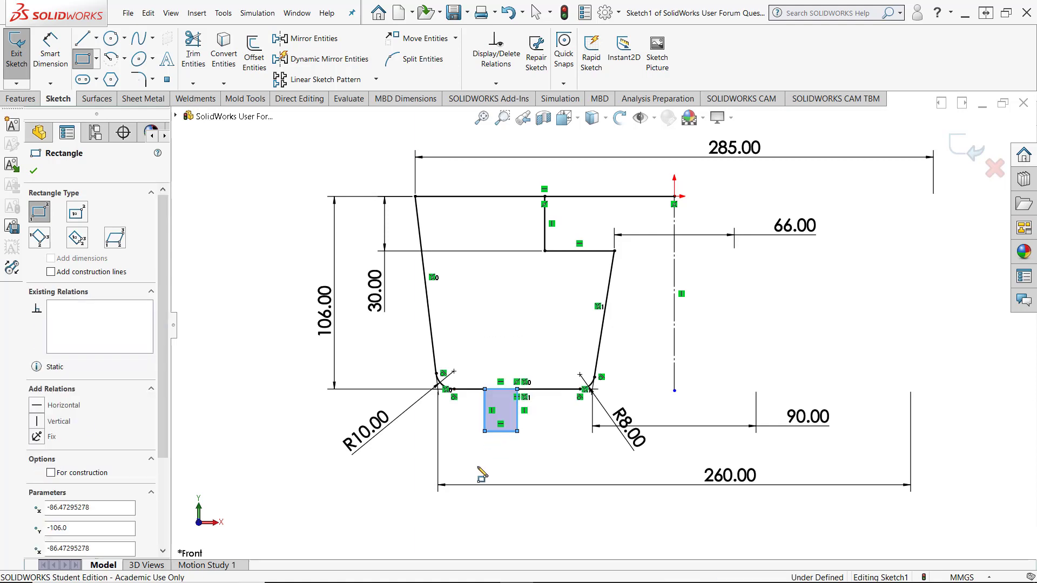
right_click(396, 470)
left_click(427, 475)
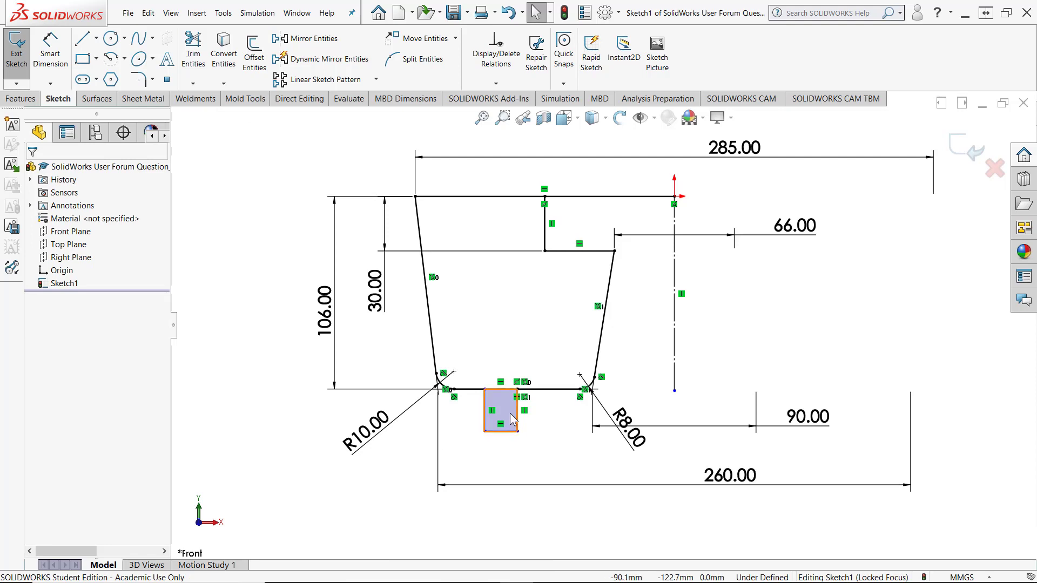
Step: Draw a vertical centerline about 44 mm long downward from the base line's midpoint, along the rectangle's inner edge
left_click(95, 38)
left_click(108, 69)
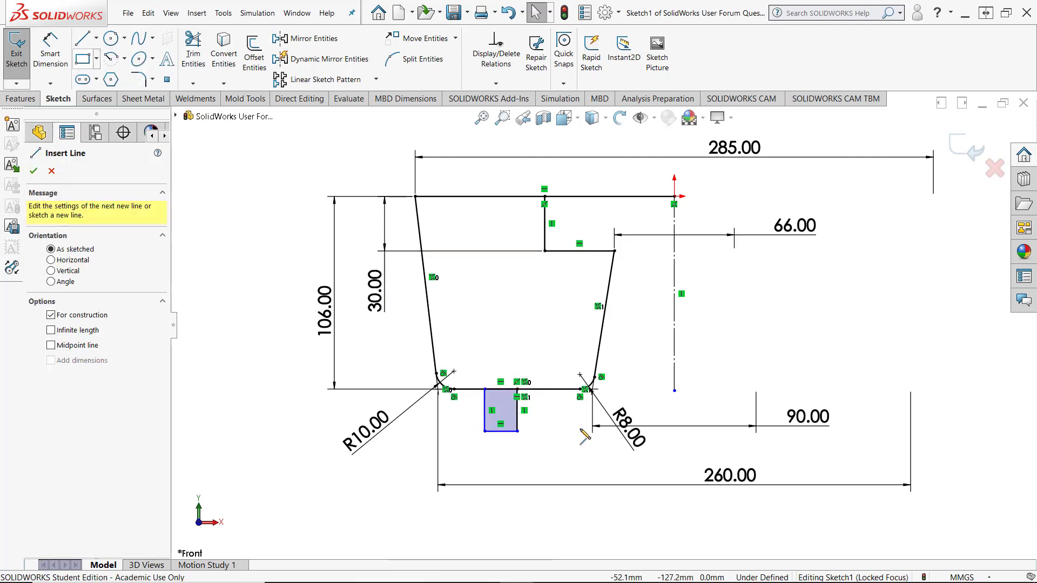
left_click(518, 390)
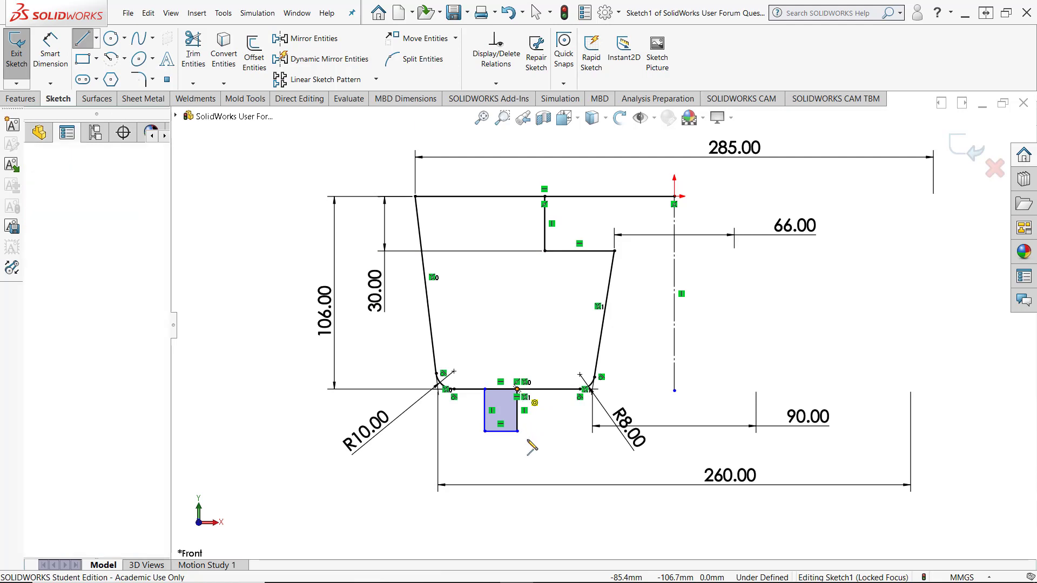
left_click(517, 470)
right_click(517, 470)
left_click(543, 448)
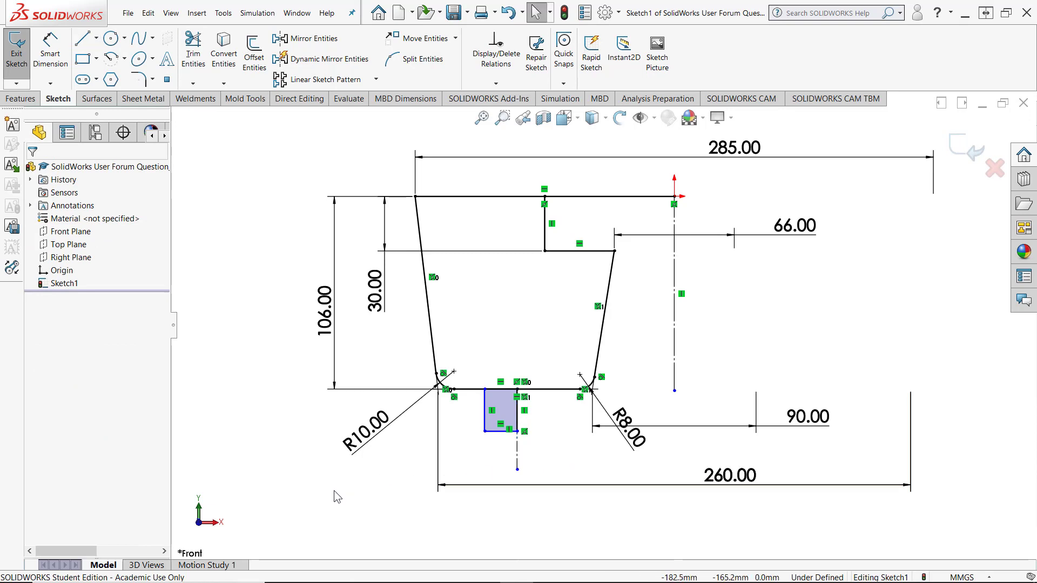
Step: Add a doubled dimension of 42 mm from the short centerline to the rectangle's outer vertical edge
key("d")
left_click(517, 453)
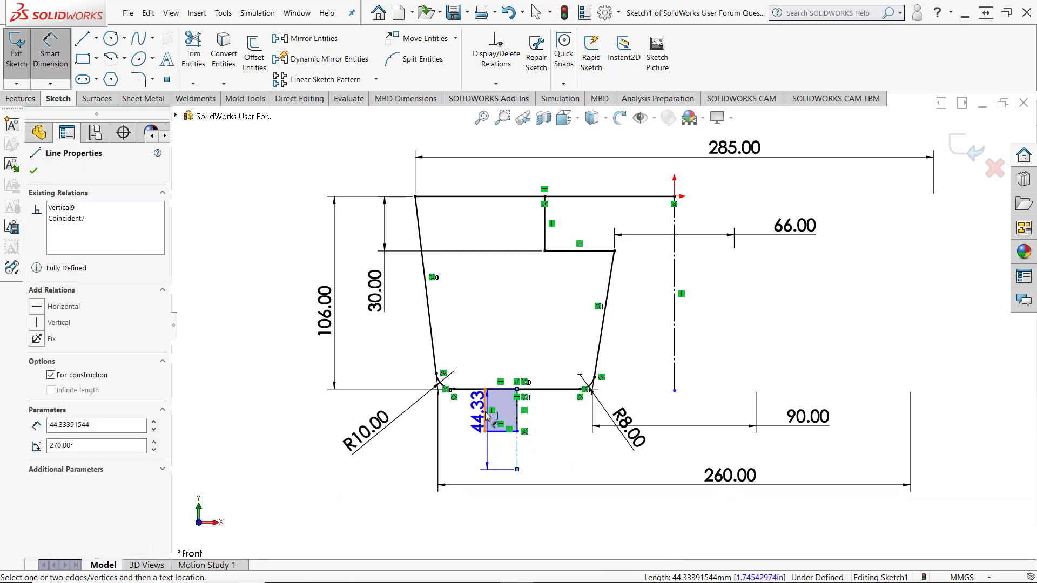
left_click(485, 411)
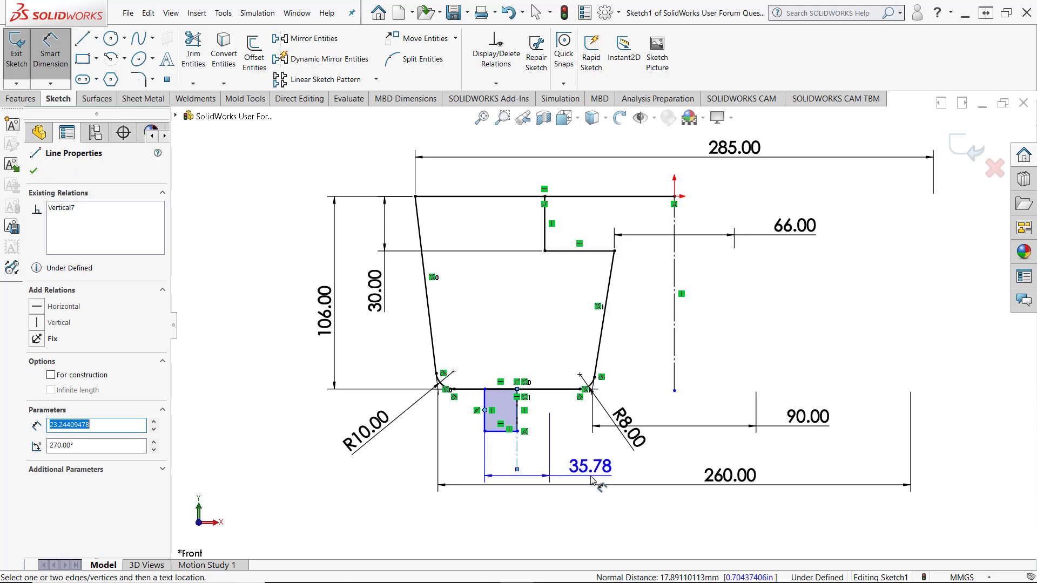
left_click(589, 467)
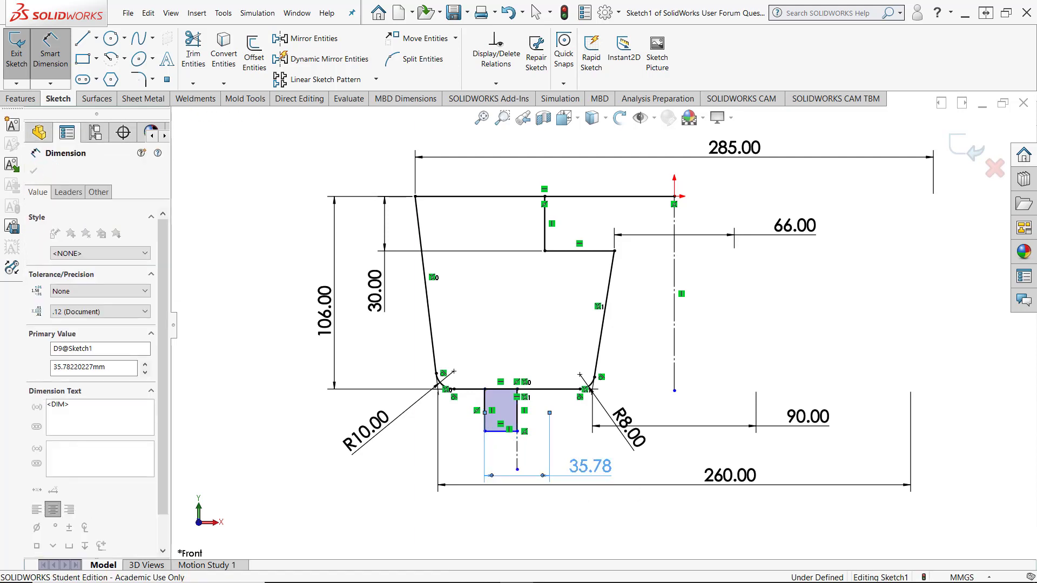
type("42")
key("Return")
Step: Dimension the vertical distance between the rectangle's bottom edge and the profile's top line as 126 mm
left_click(503, 431)
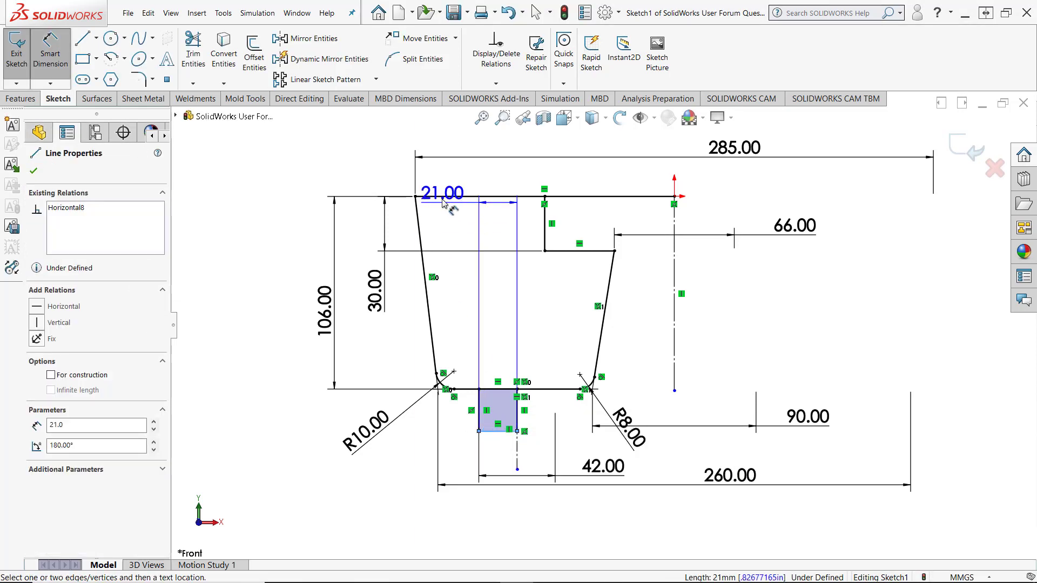
left_click(443, 196)
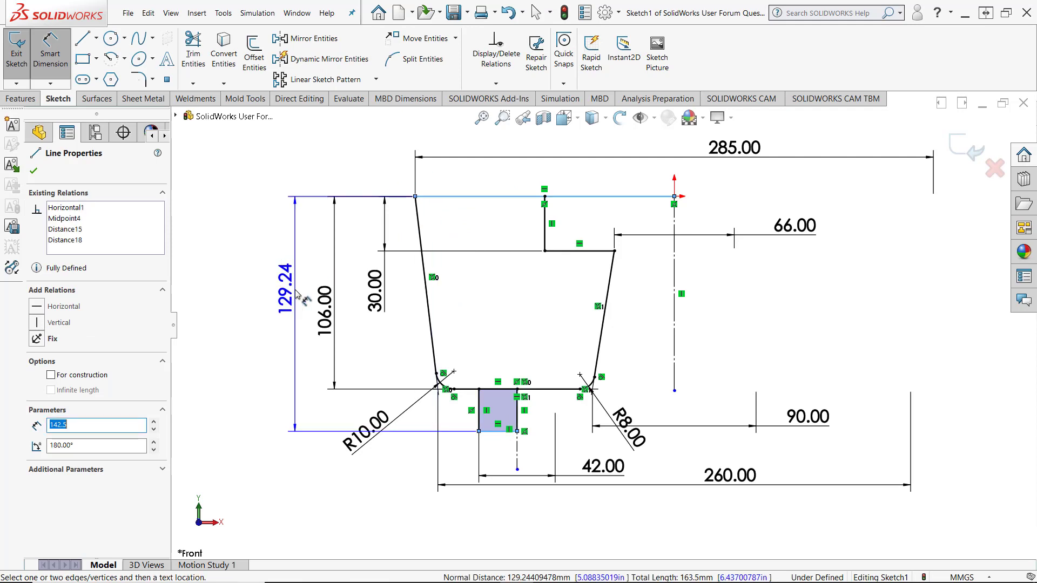
left_click(296, 295)
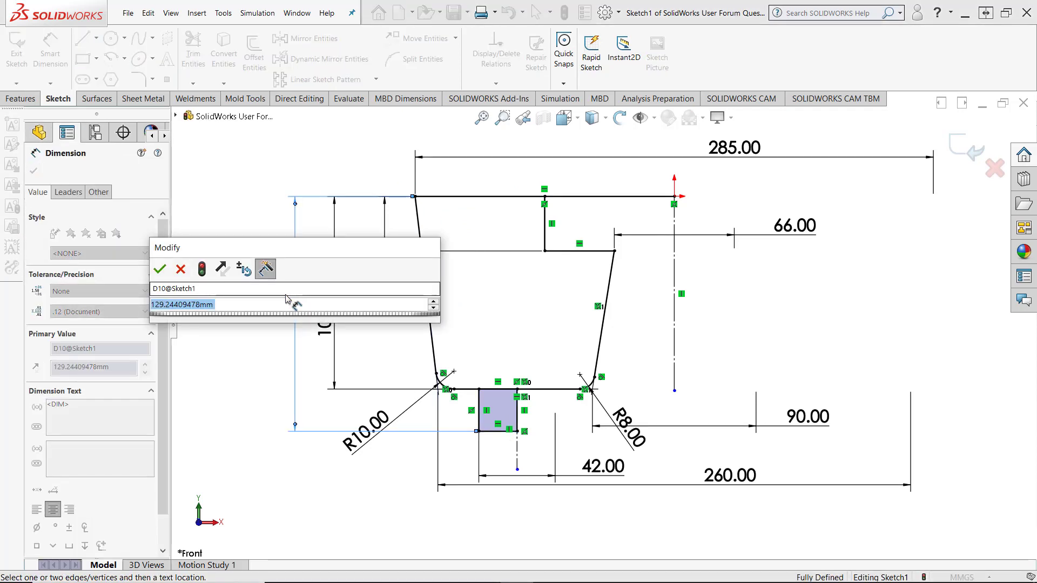
type("126")
key("Return")
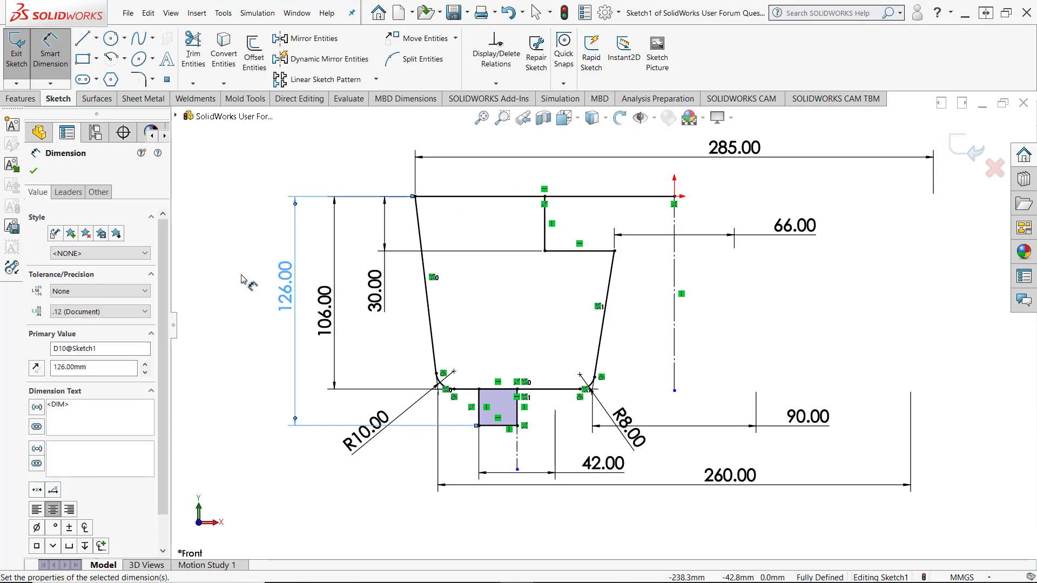
left_click(242, 279)
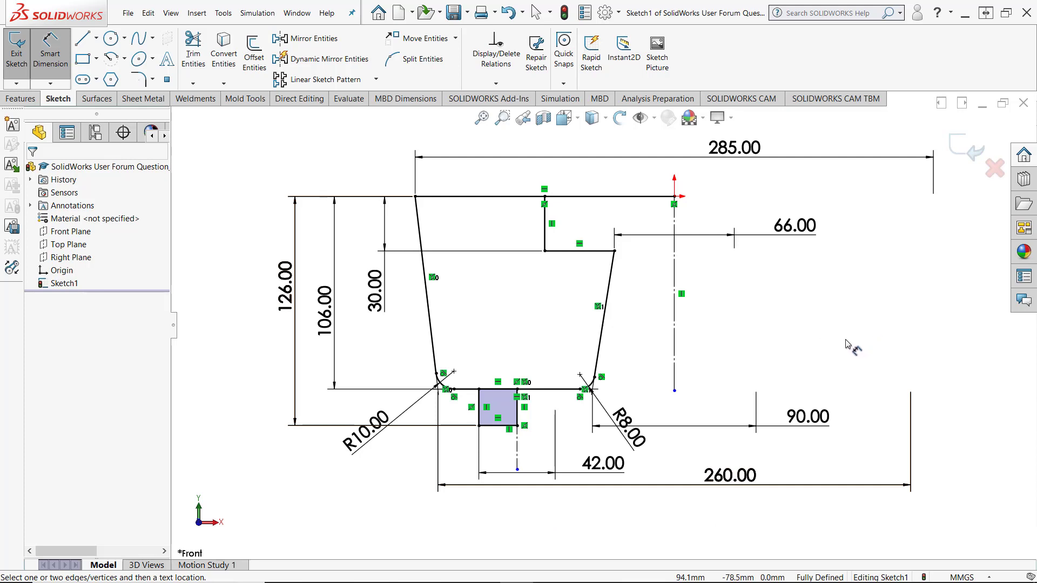
key("Escape")
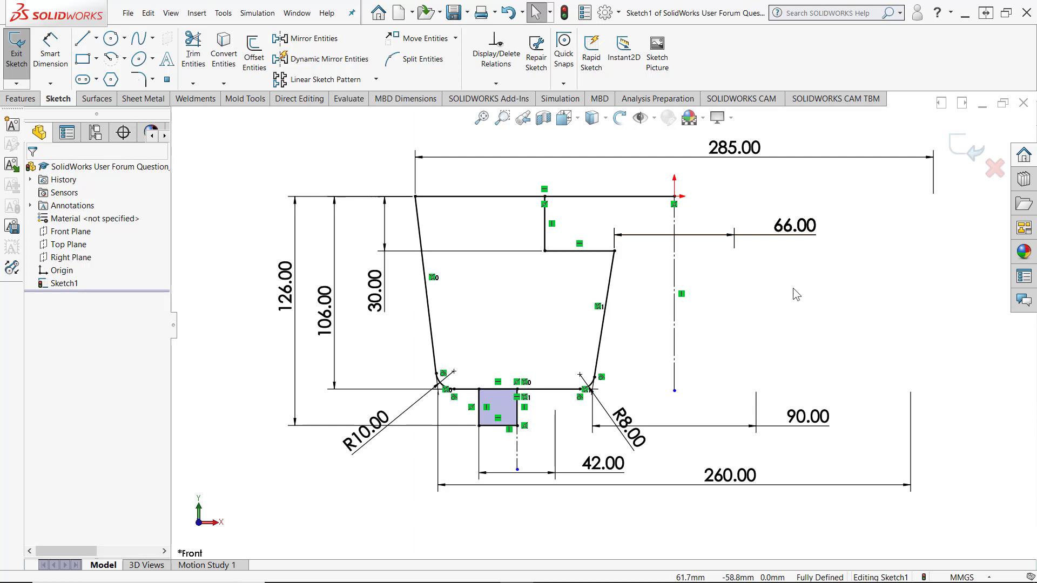
Step: Split the top line where the vertical step line meets it, accepting deletion of the midpoint relation
left_click(409, 65)
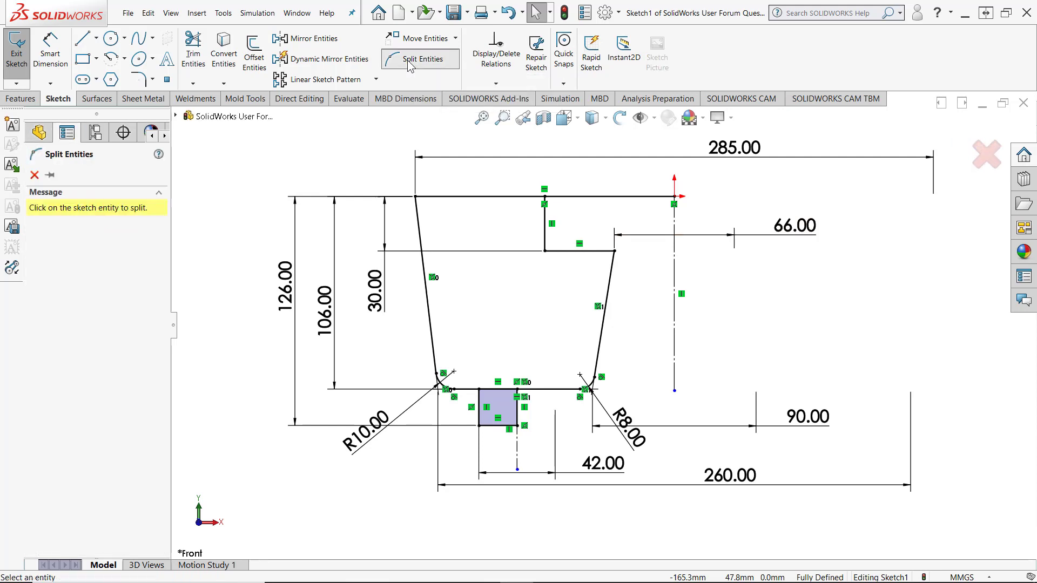
left_click(545, 197)
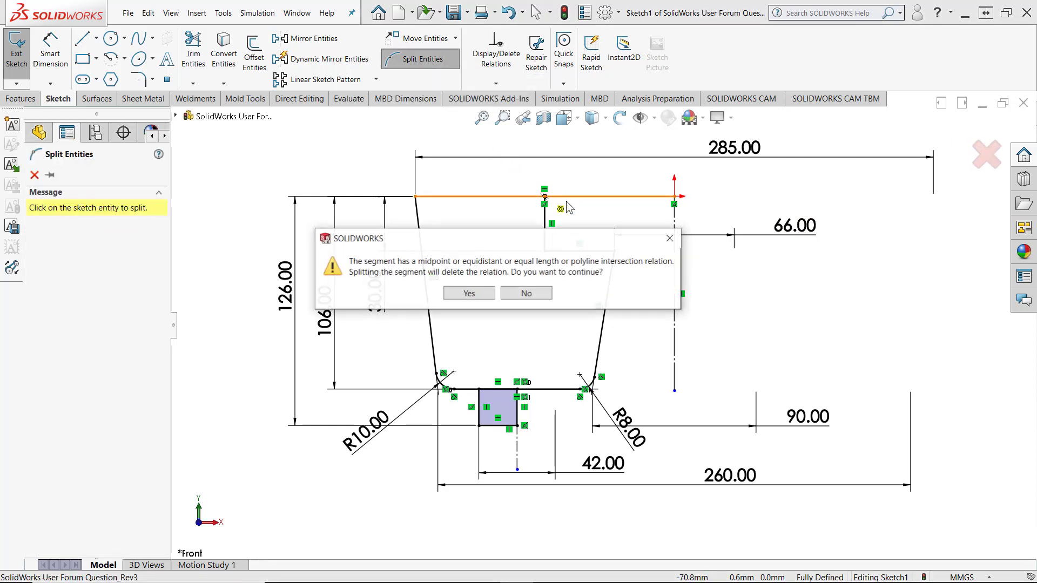
left_click(469, 293)
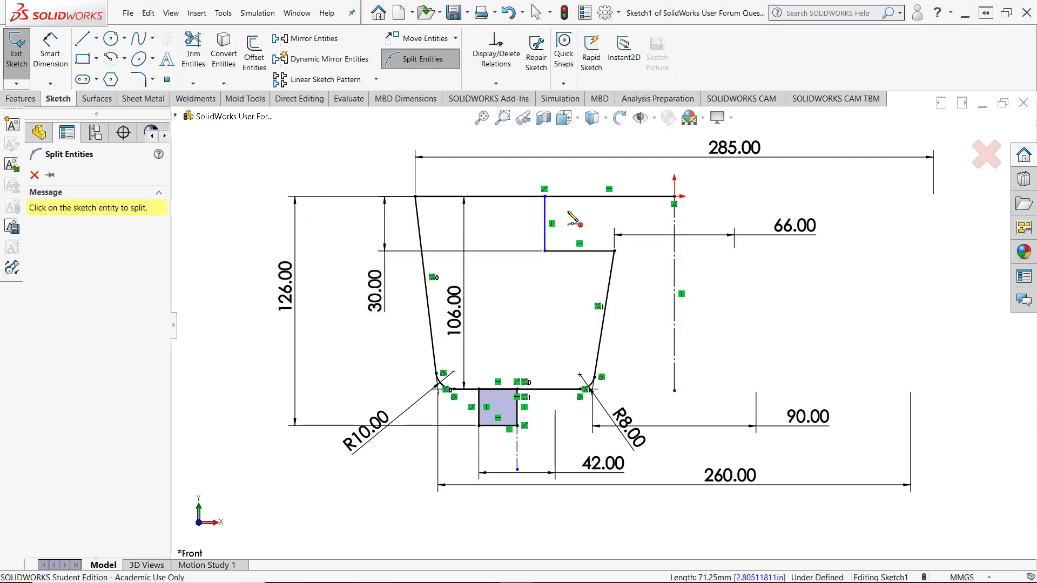
key("Escape")
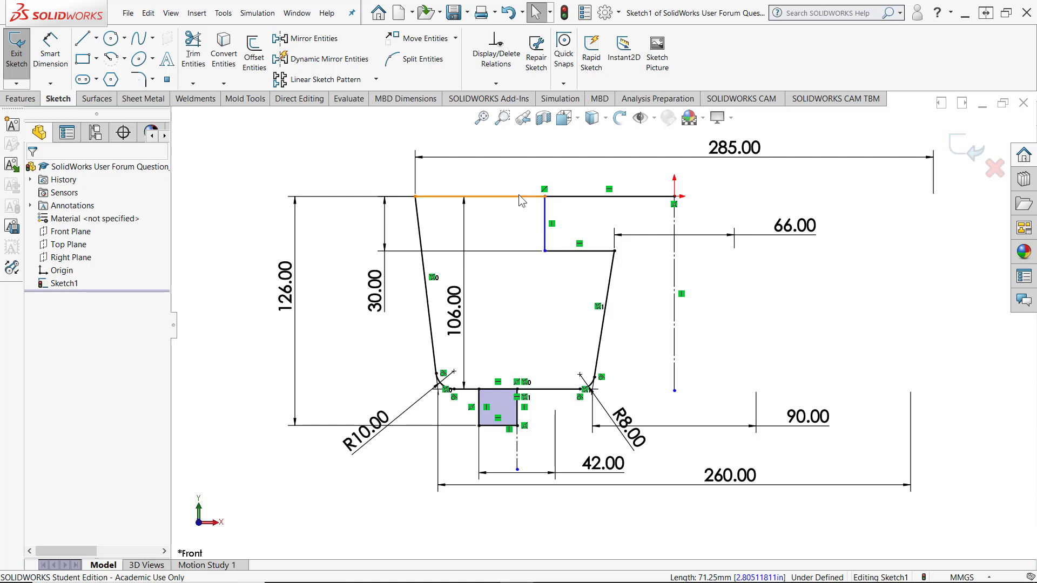
Step: Convert the inner half of the split top line, next to the origin, to construction geometry
left_click(566, 200)
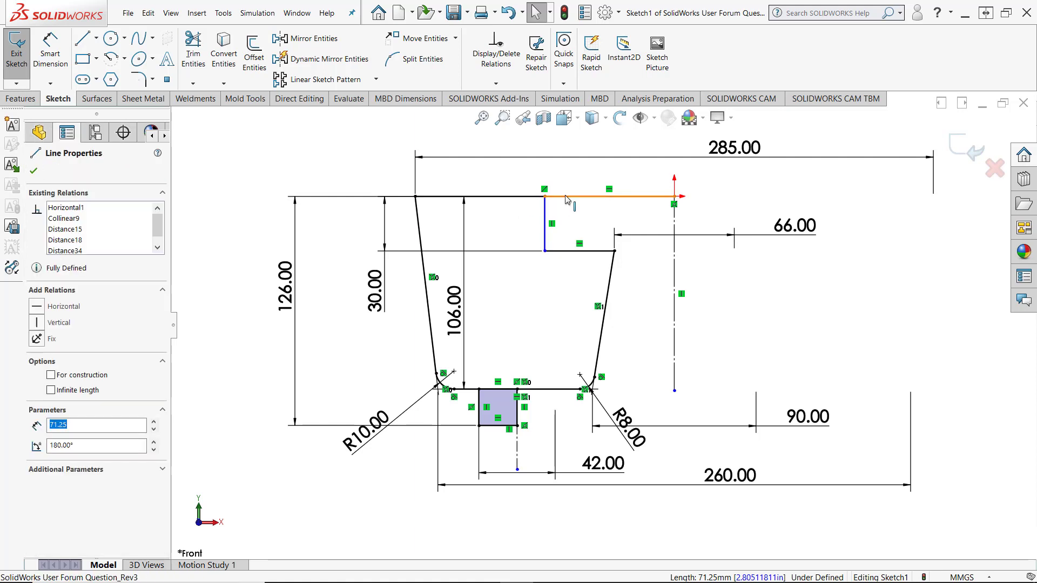
right_click(567, 200)
left_click(588, 187)
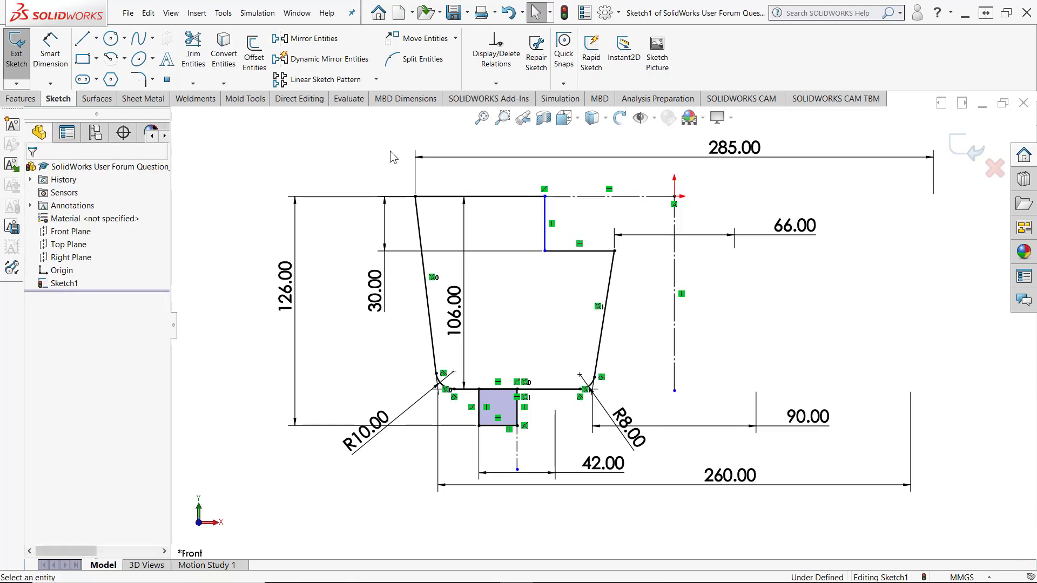
Step: Add an Equal relation between the solid outer half and the construction inner half of the top line
left_click(479, 196)
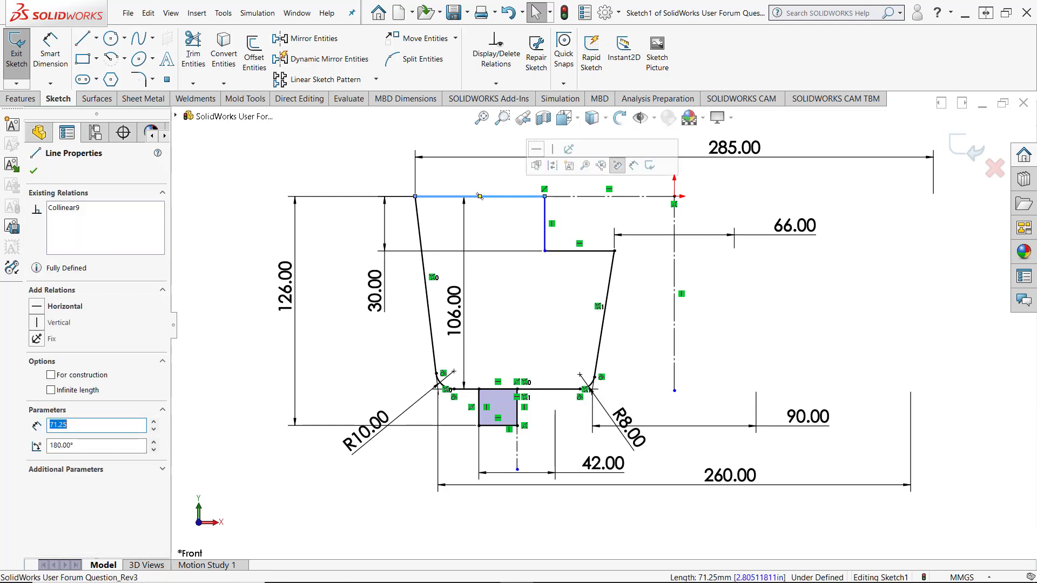
left_click(576, 201, "ctrl")
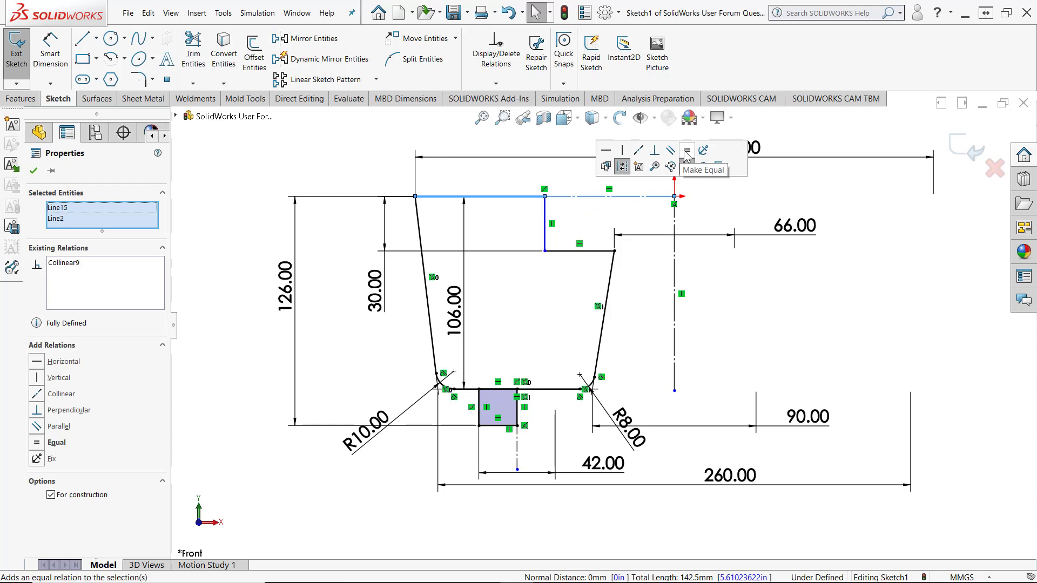
left_click(687, 154)
left_click(562, 219)
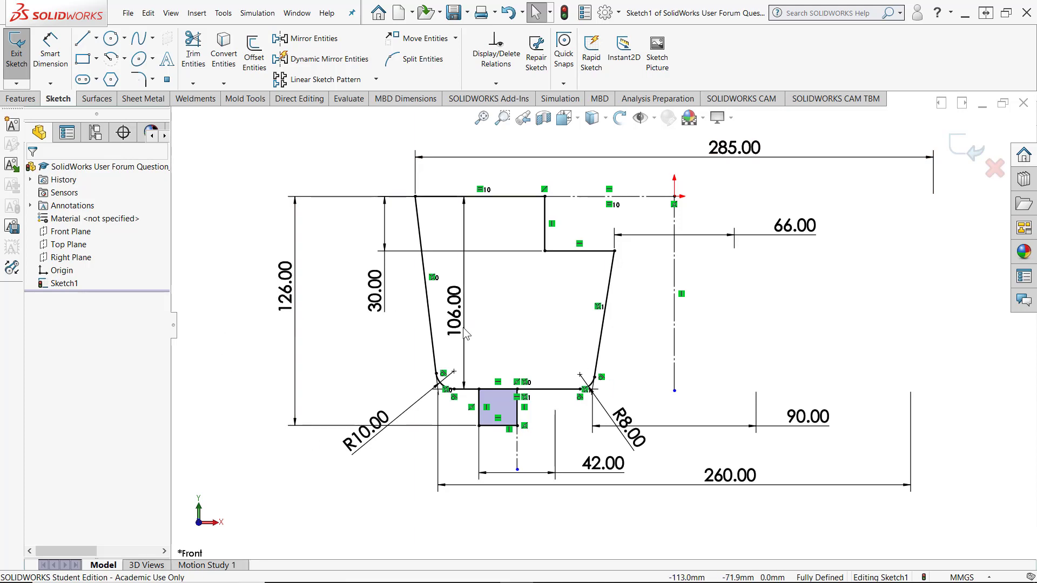
Step: Move the 106 mm height dimension outside the profile, between the 126 mm and 30 mm dimensions
left_click_drag(462, 327, 339, 328)
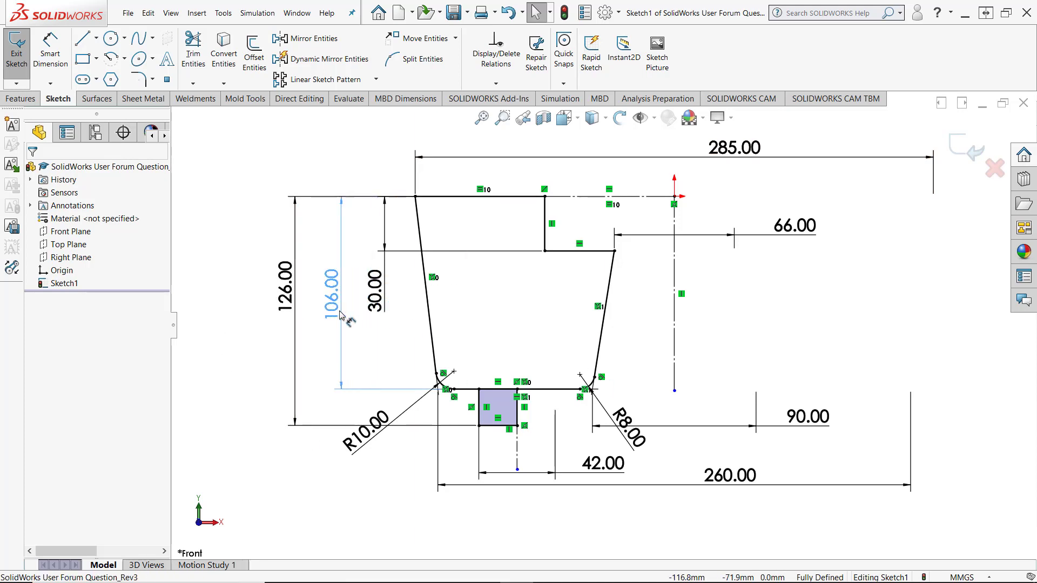
left_click(234, 349)
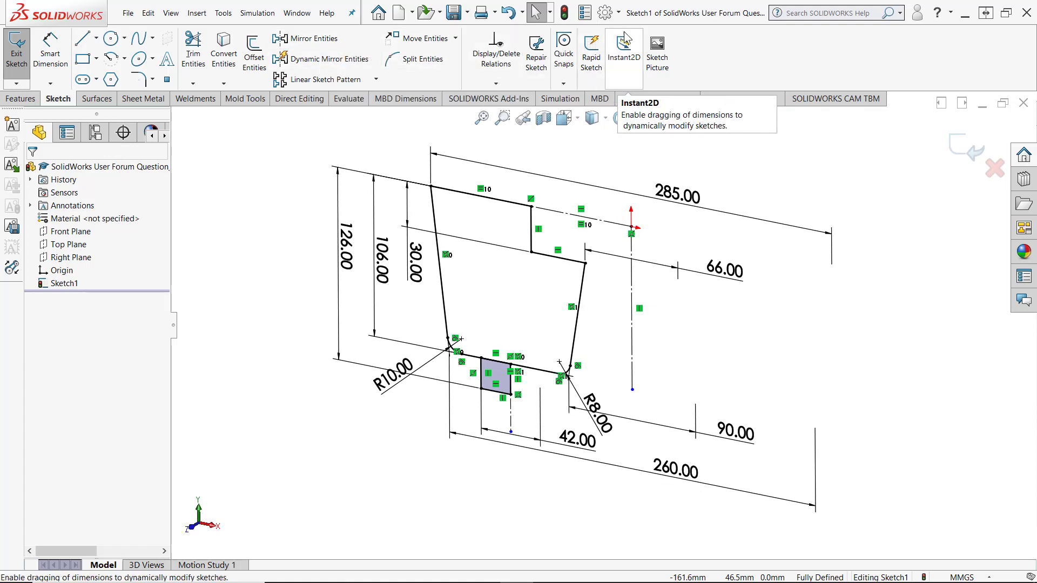
Step: Review the Sketch category of commands in the Customize dialog and close the dialog without changes
left_click(618, 13)
left_click(633, 44)
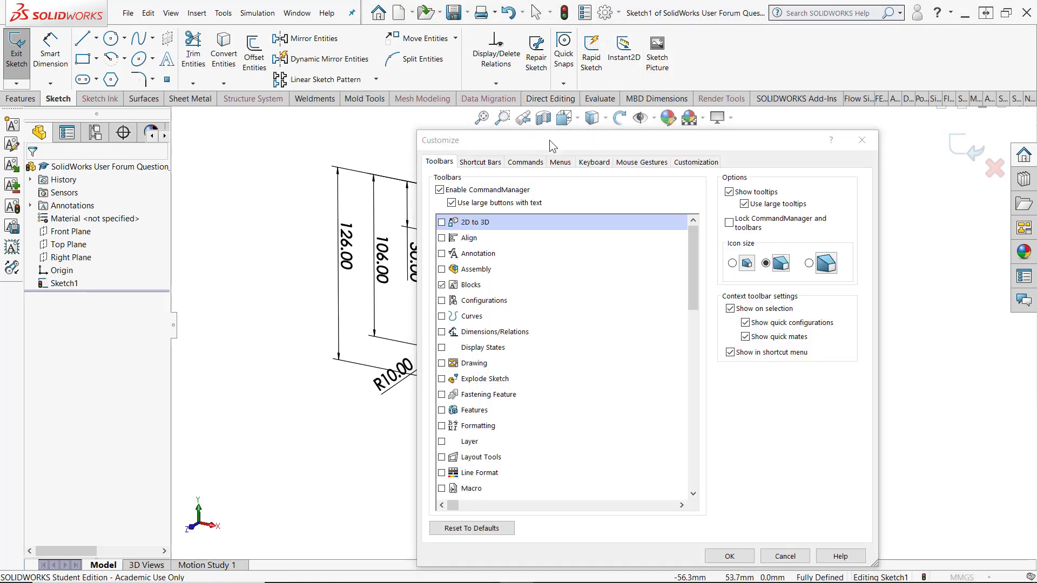
left_click_drag(550, 141, 524, 105)
left_click(510, 118)
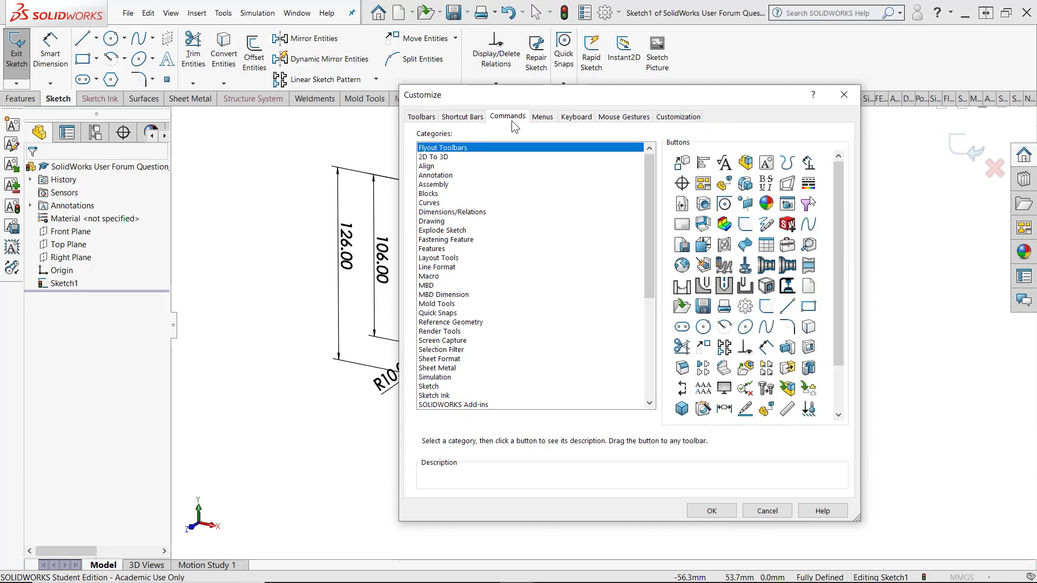
left_click(432, 387)
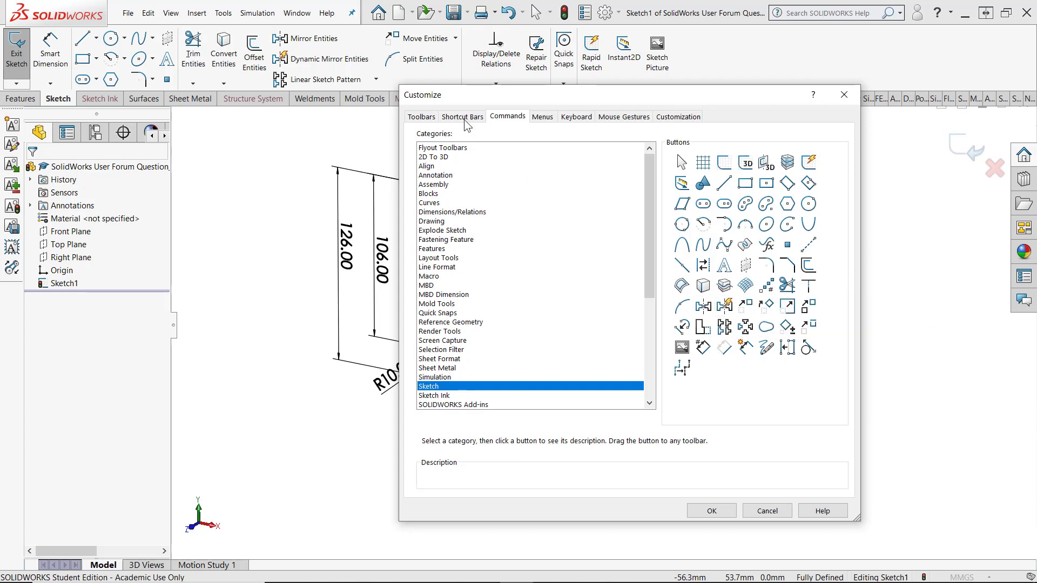
left_click(846, 95)
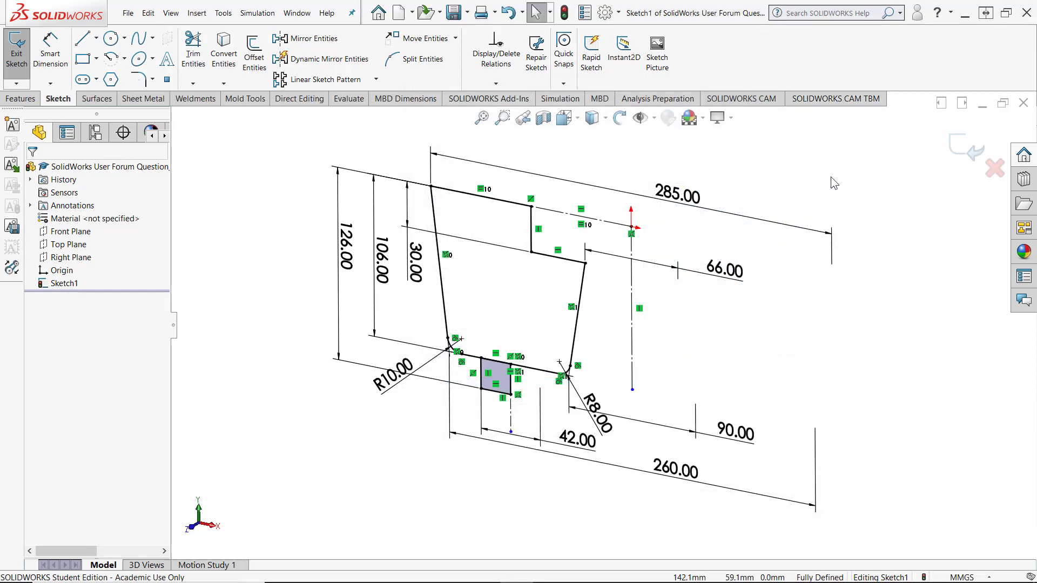
Step: In front view, dynamically mirror about the centerline through the origin while drawing a horizontal line about 96 mm long between the profile's slanted edges
key("space")
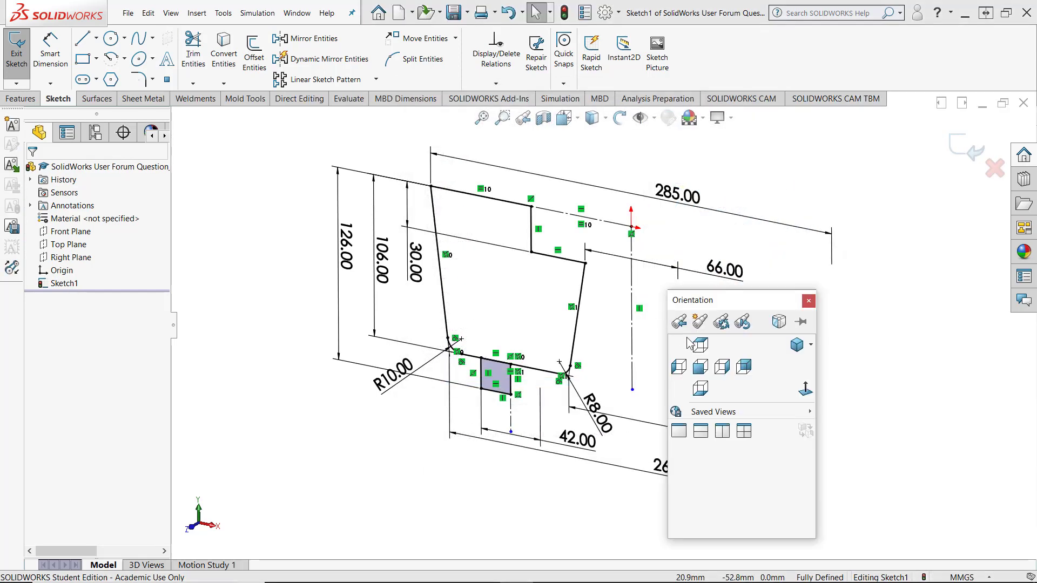
left_click(705, 364)
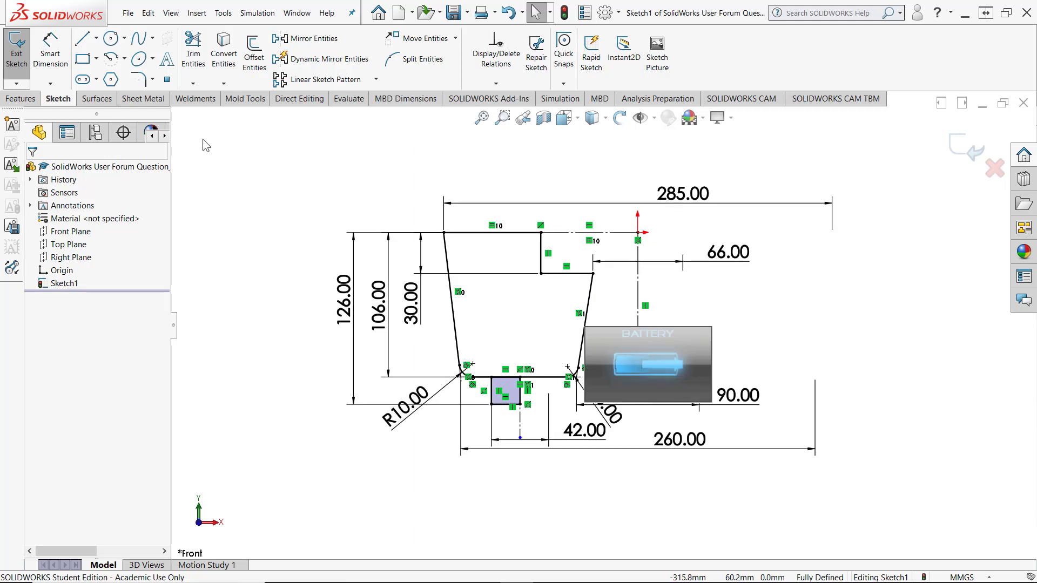
left_click(330, 59)
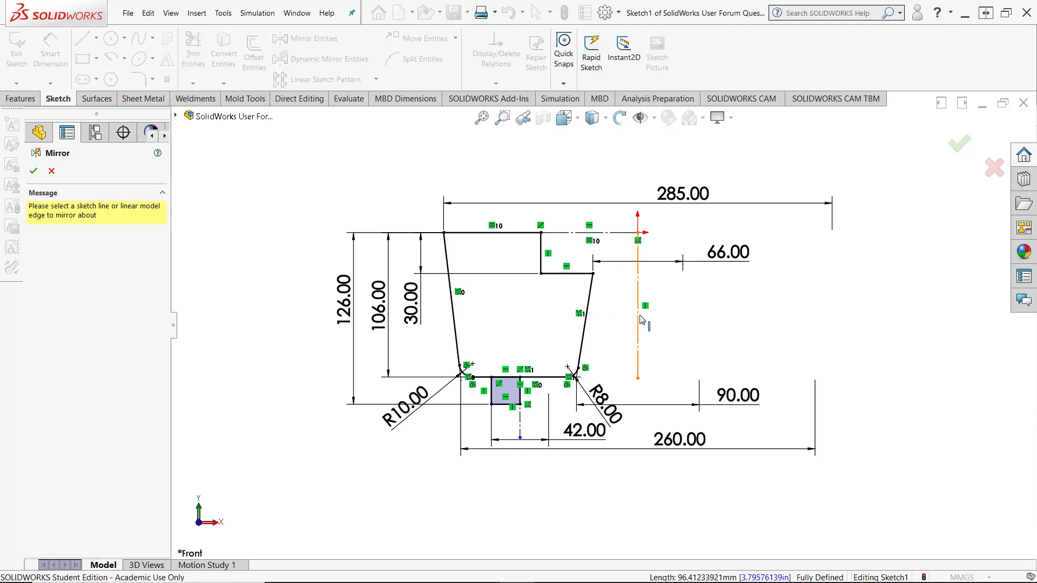
left_click(638, 340)
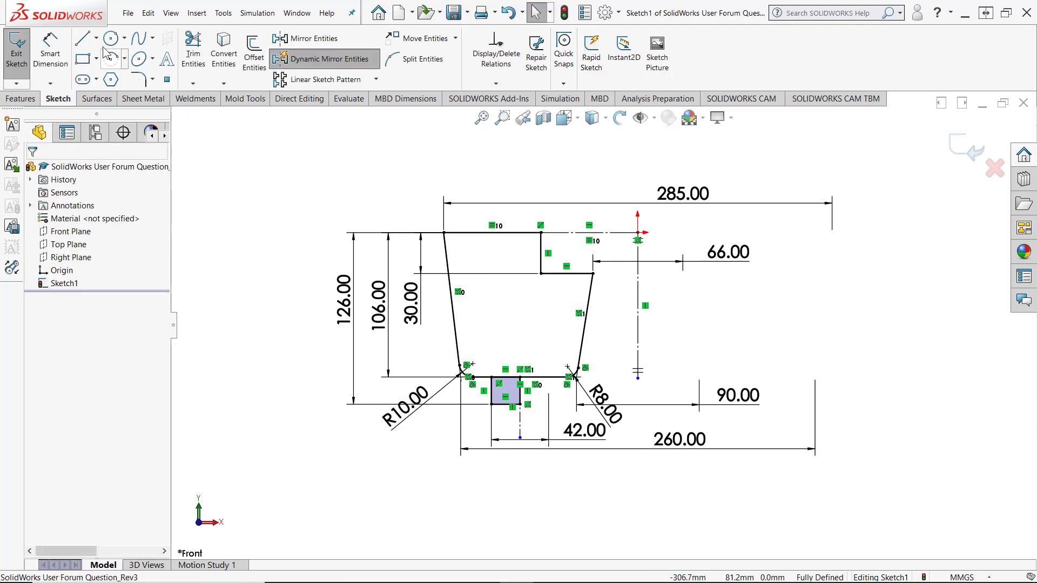
left_click(83, 39)
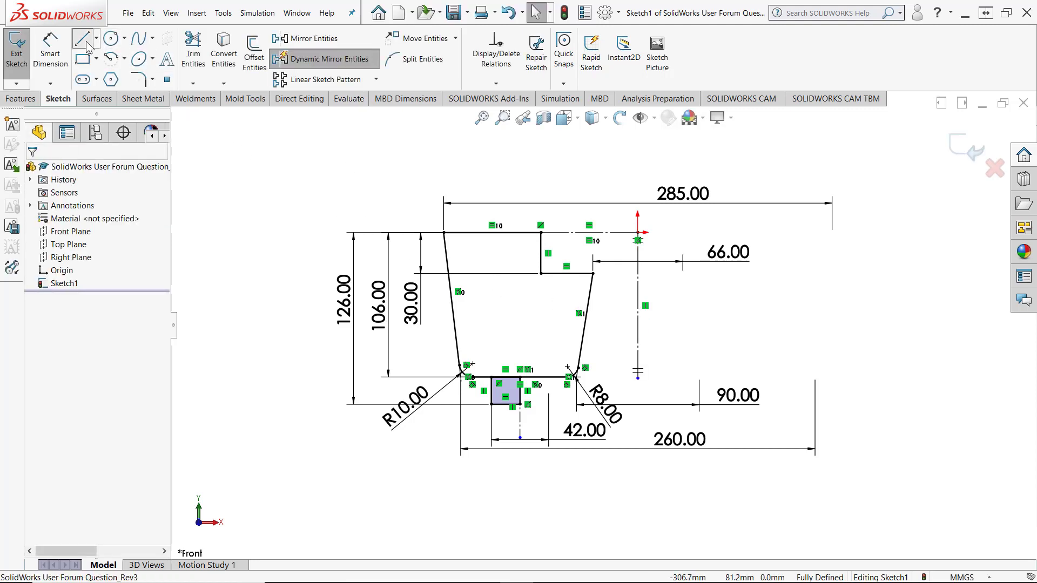
left_click(585, 321)
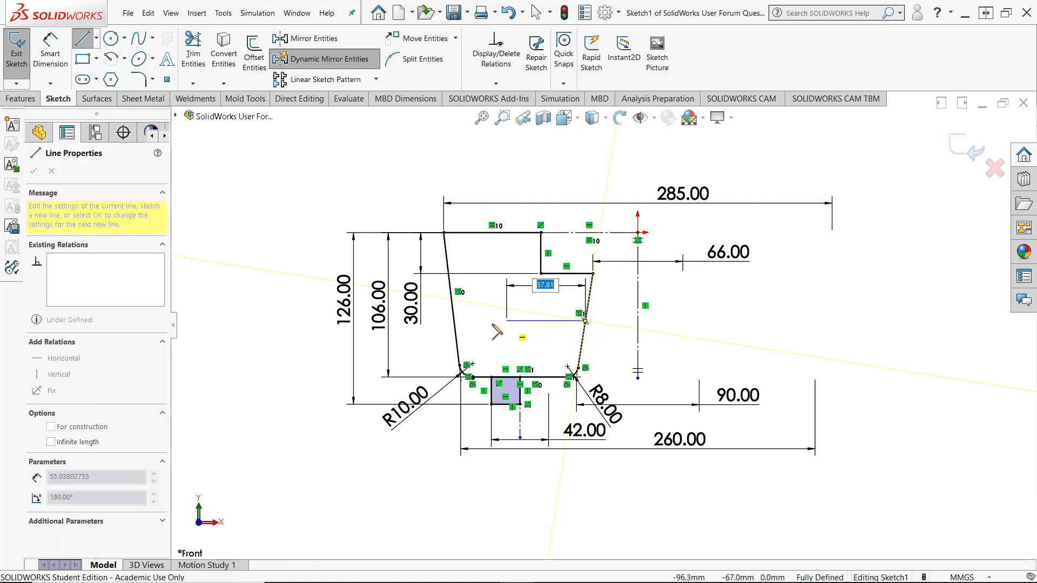
left_click(454, 322)
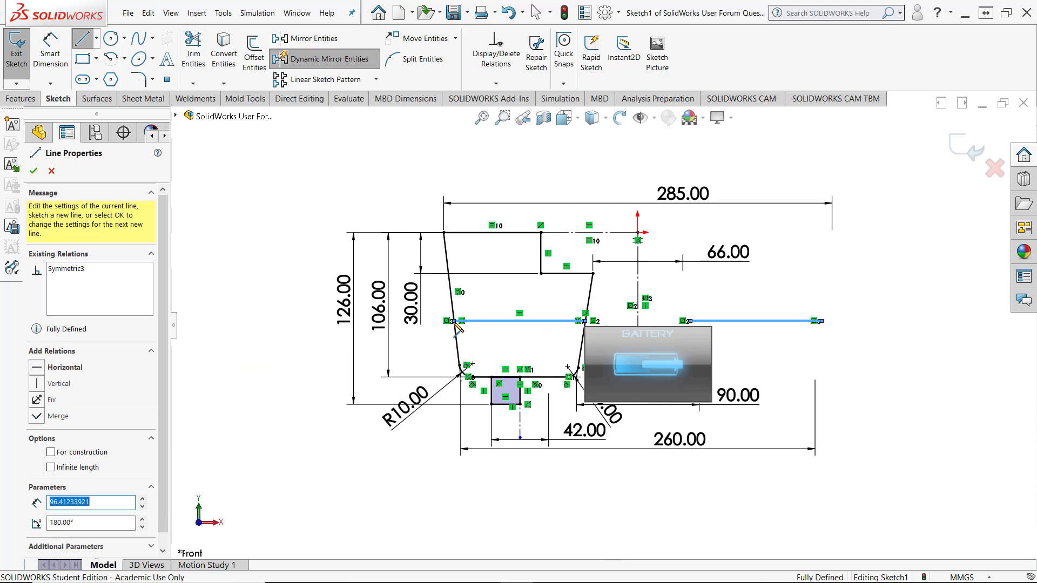
key("Escape")
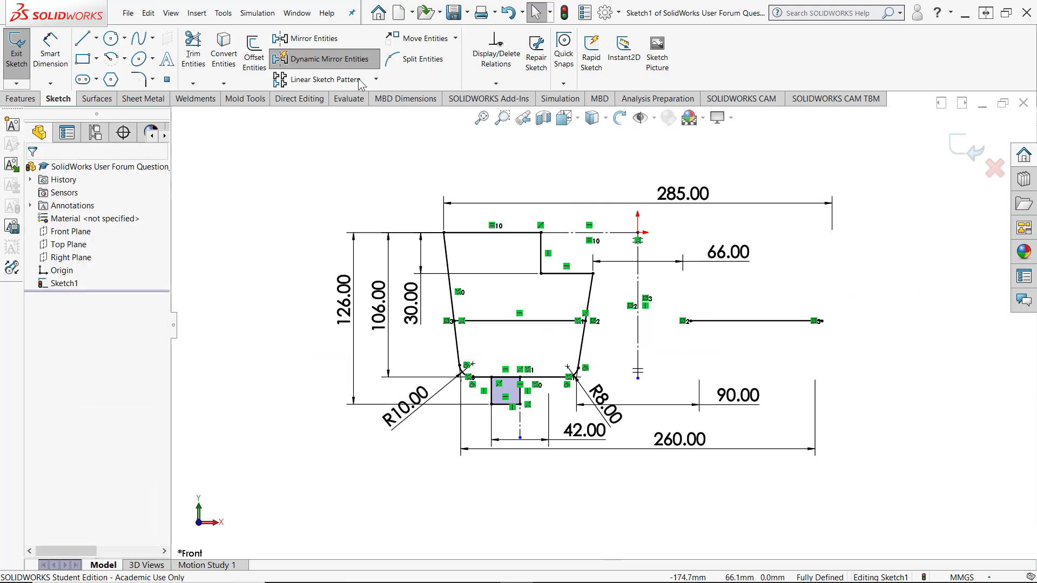
Step: Turn off dynamic mirroring and convert the horizontal line across the profile to construction geometry
left_click(324, 59)
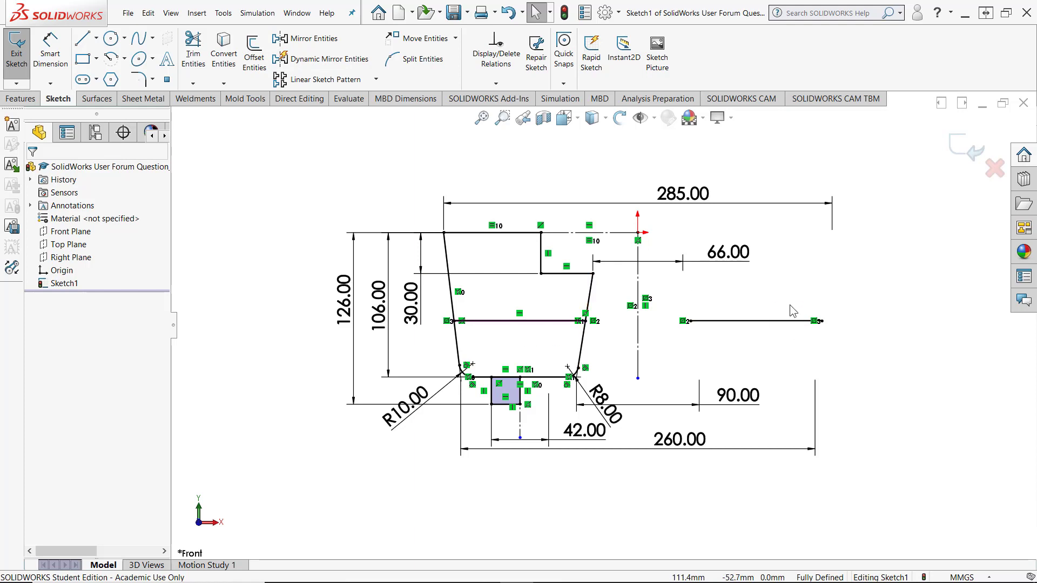
left_click(519, 322)
right_click(519, 324)
left_click(542, 301)
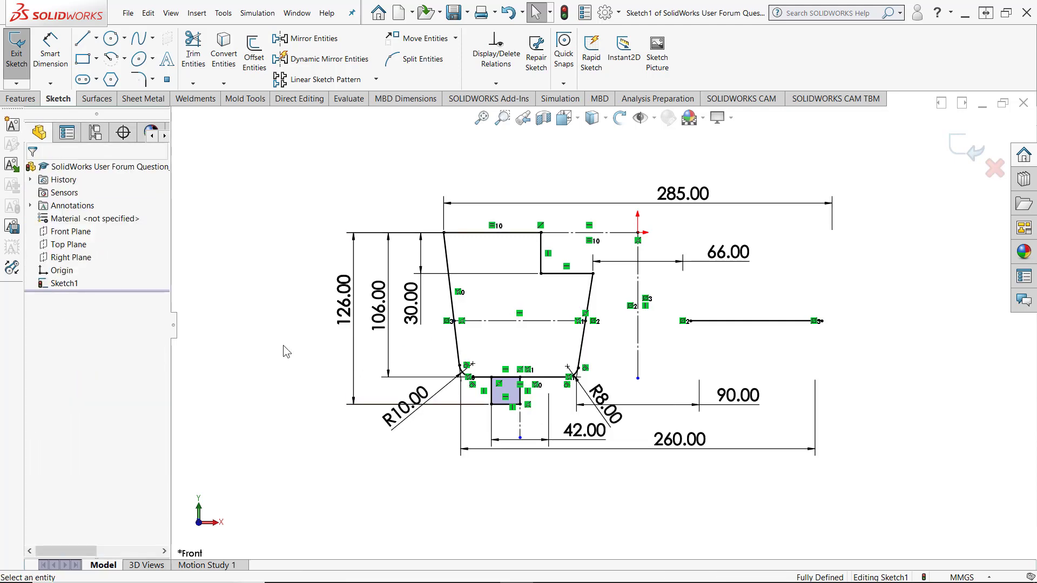
Step: Revolve the large stepped profile region 360° about the vertical centerline through the origin as a solid, with Thin Feature off
mouse_move(283, 346)
middle_mouse_down()
mouse_move(330, 329)
mouse_move(319, 146)
middle_mouse_up()
left_click(22, 99)
left_click(61, 53)
left_click(154, 388)
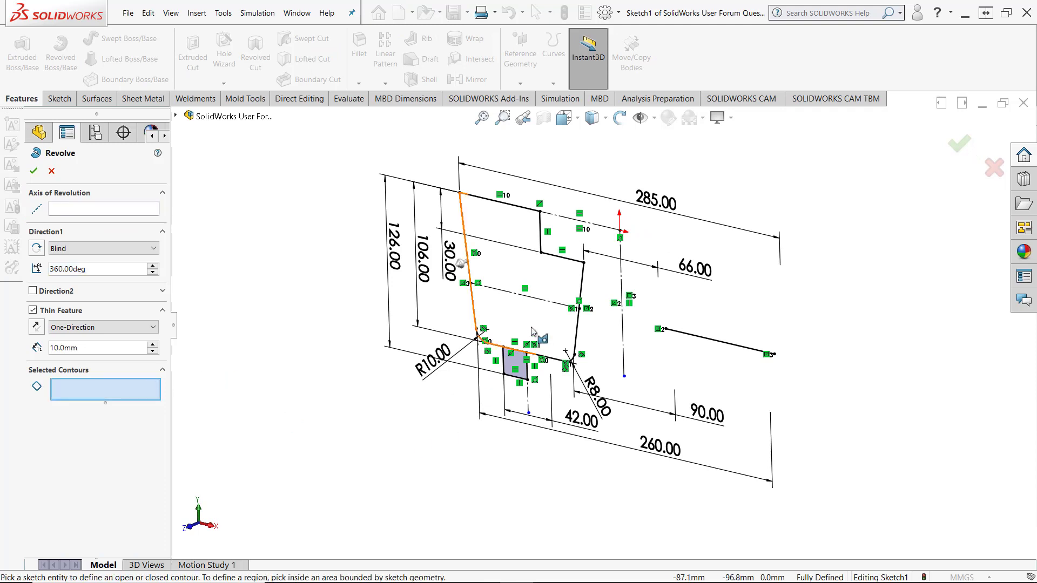
left_click(534, 310)
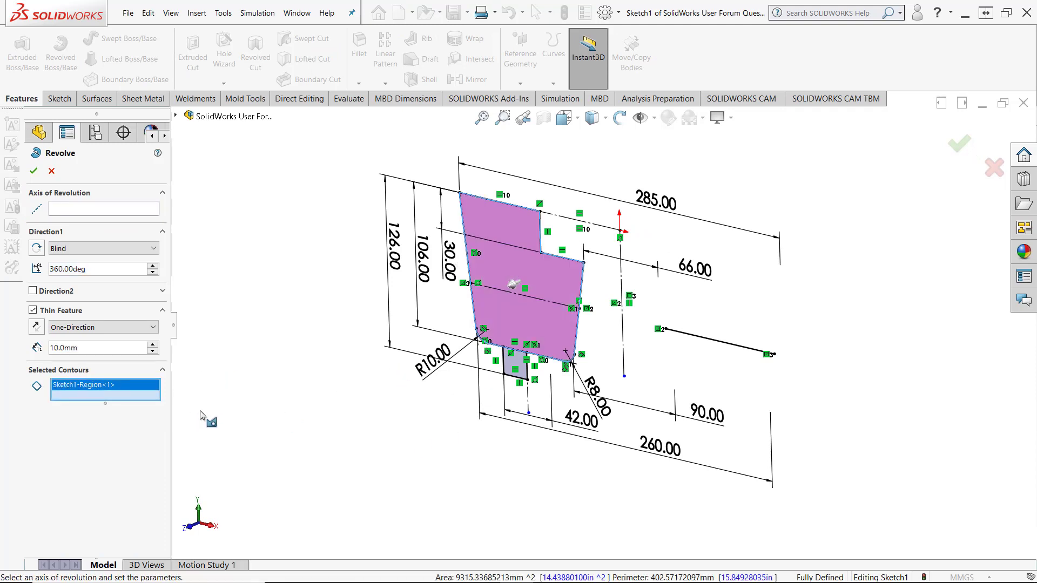
left_click(104, 213)
left_click(622, 336)
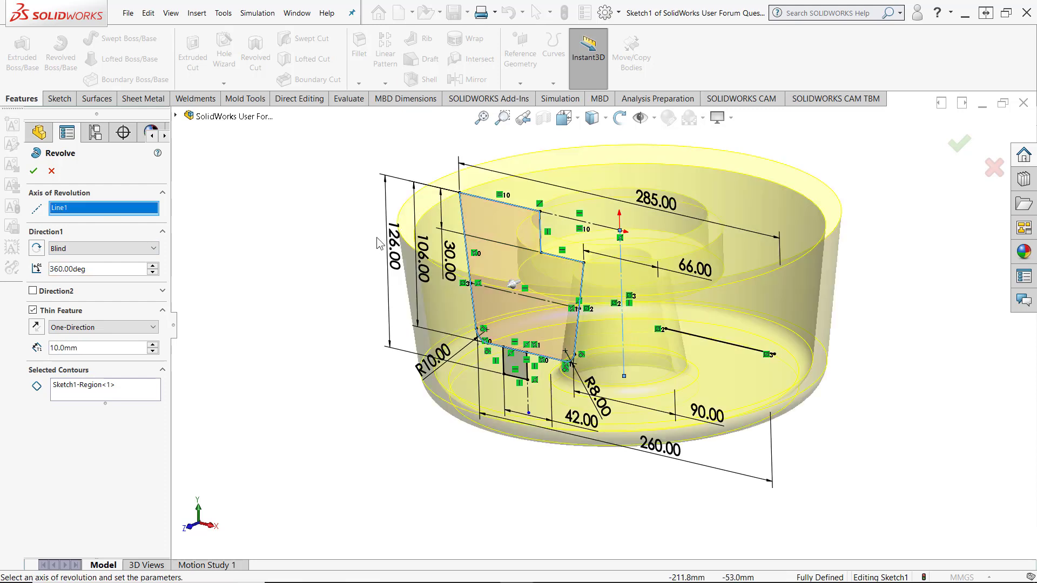
left_click(33, 310)
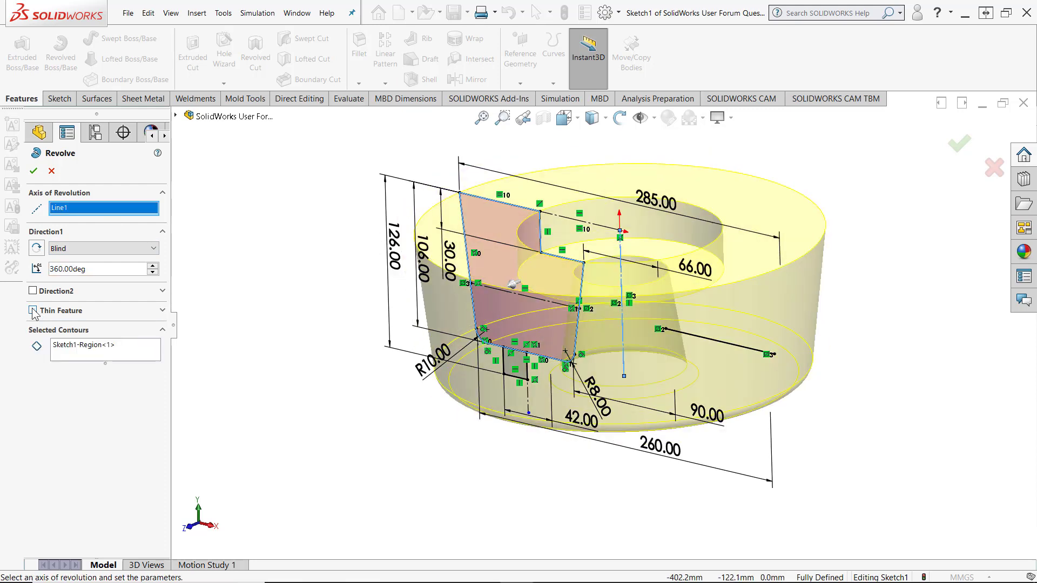
left_click(34, 170)
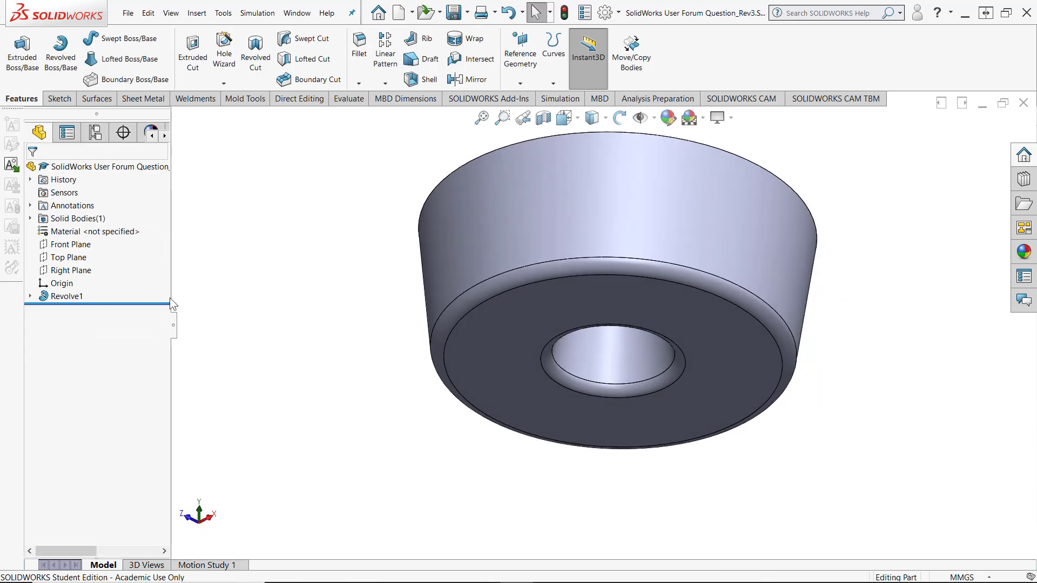
Step: Show the sketch absorbed by the revolved body so its foot profile can be reused
left_click(30, 296)
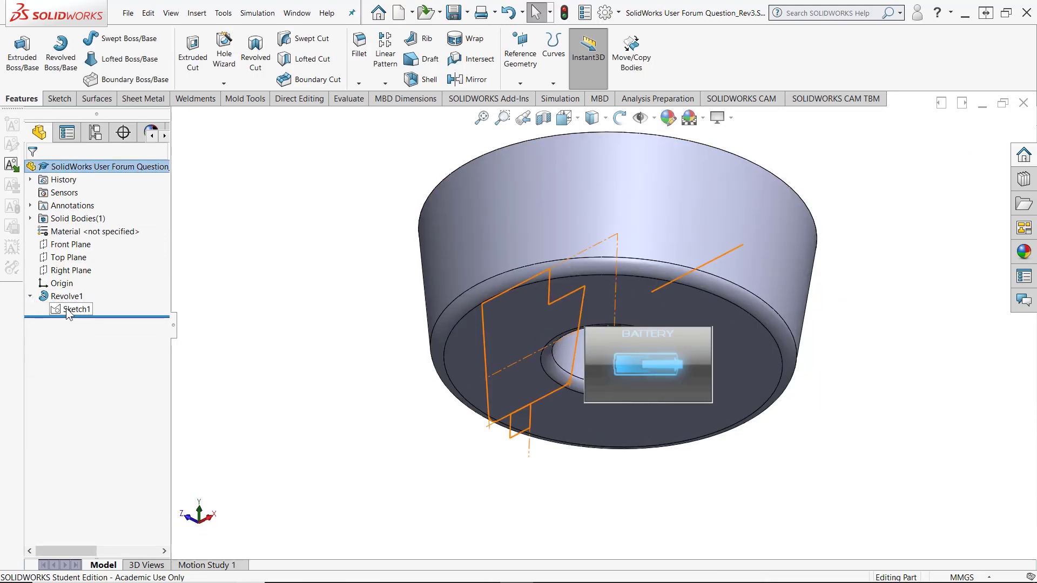
right_click(68, 313)
left_click(81, 295)
mouse_move(304, 379)
middle_mouse_down()
mouse_move(468, 445)
mouse_move(468, 388)
middle_mouse_up()
Step: Revolve the small rectangular foot region 360° about the short centerline, with Merge result on
left_click(484, 375)
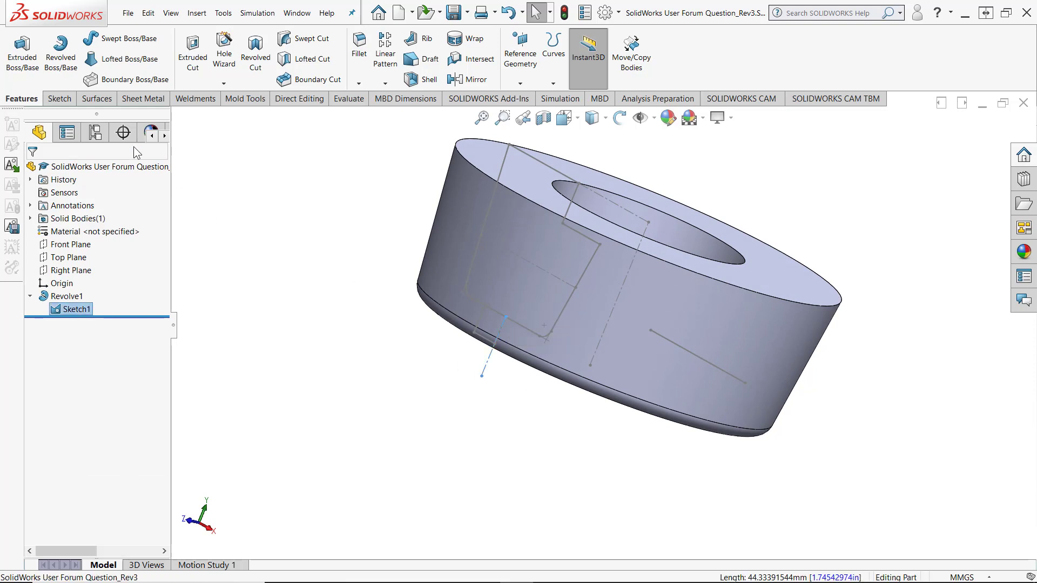
left_click(59, 57)
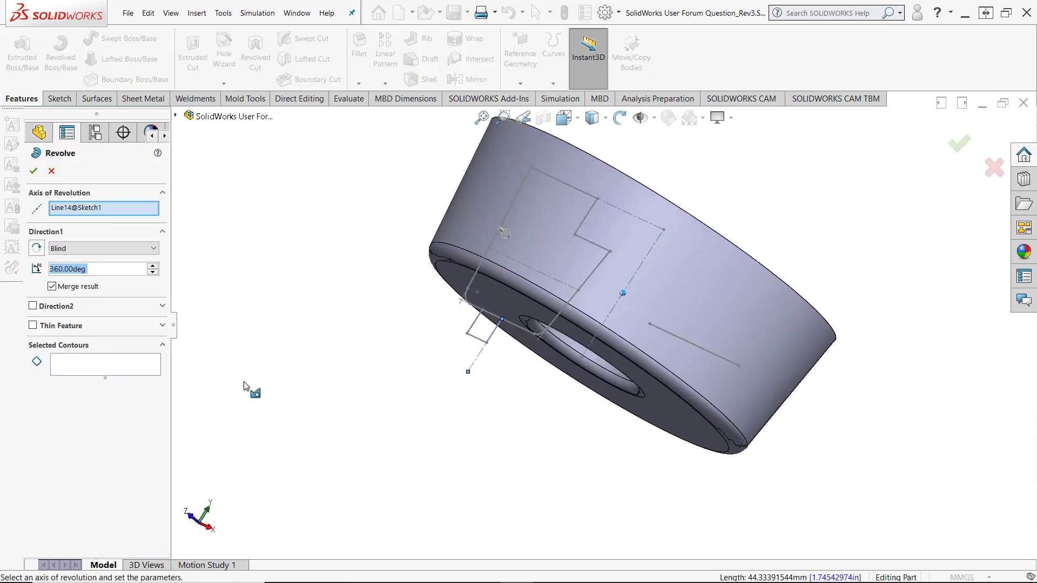
left_click(477, 336)
left_click(34, 170)
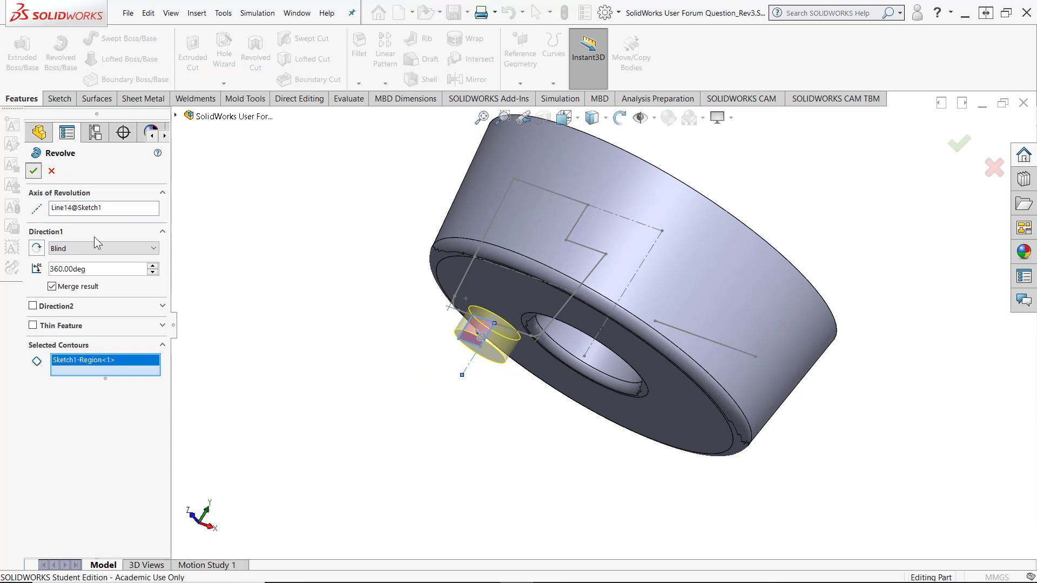
middle_click_drag(281, 357, 300, 374)
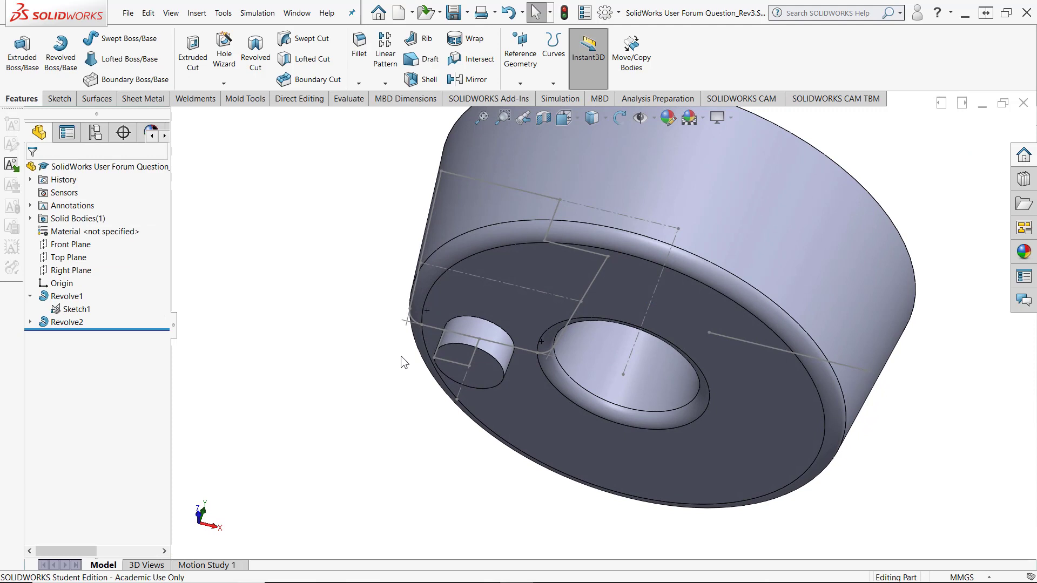
Step: Fillet the circular edge where the foot meets the body's underside with a 5 mm radius
left_click(471, 317)
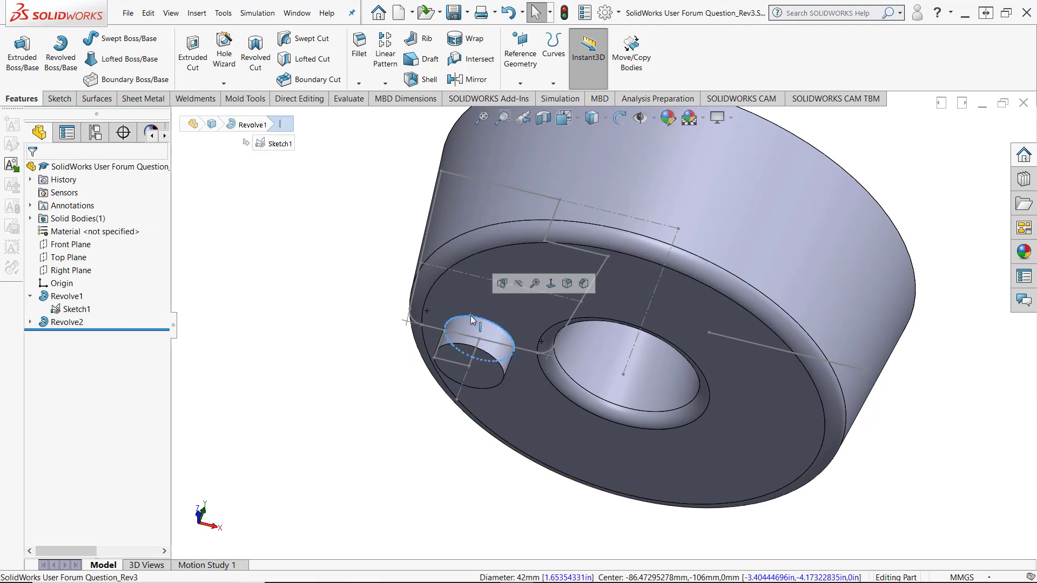
left_click(567, 283)
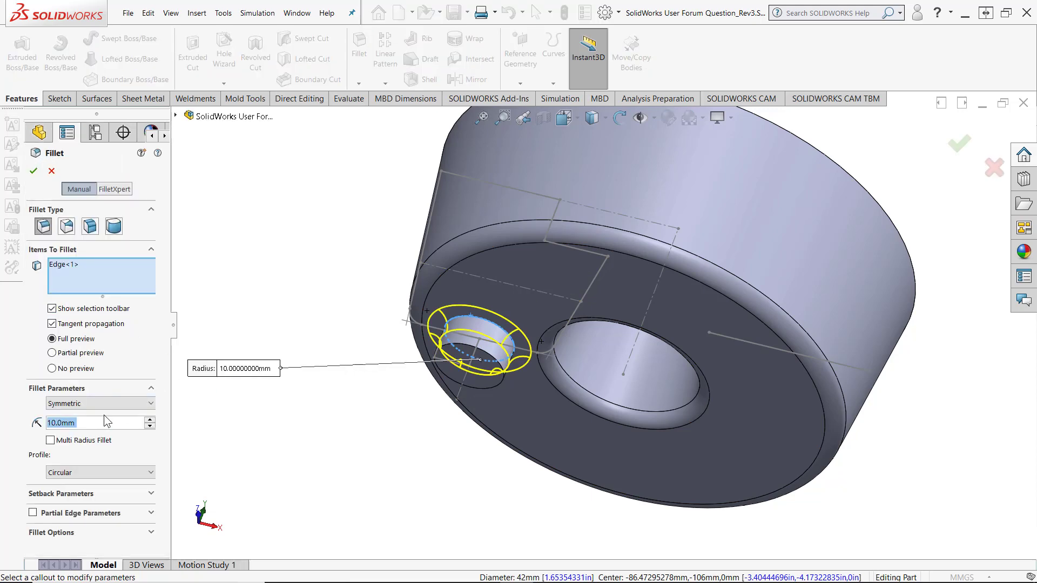
type("5")
key("Return")
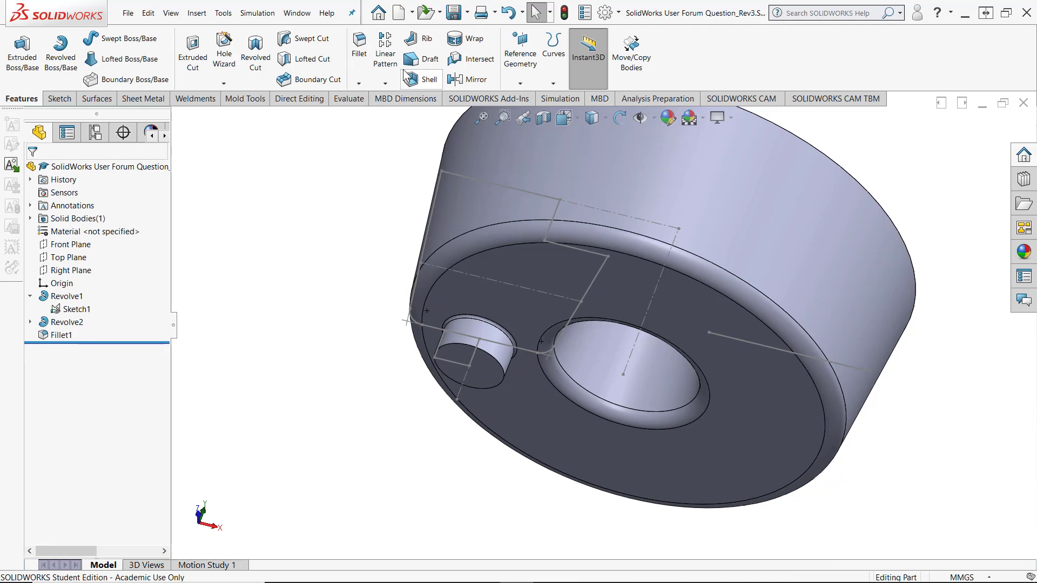
Step: Circularly pattern the foot and its fillet about the body's vertical centerline, with 5 equally spaced instances over 360°
left_click(385, 82)
left_click(389, 110)
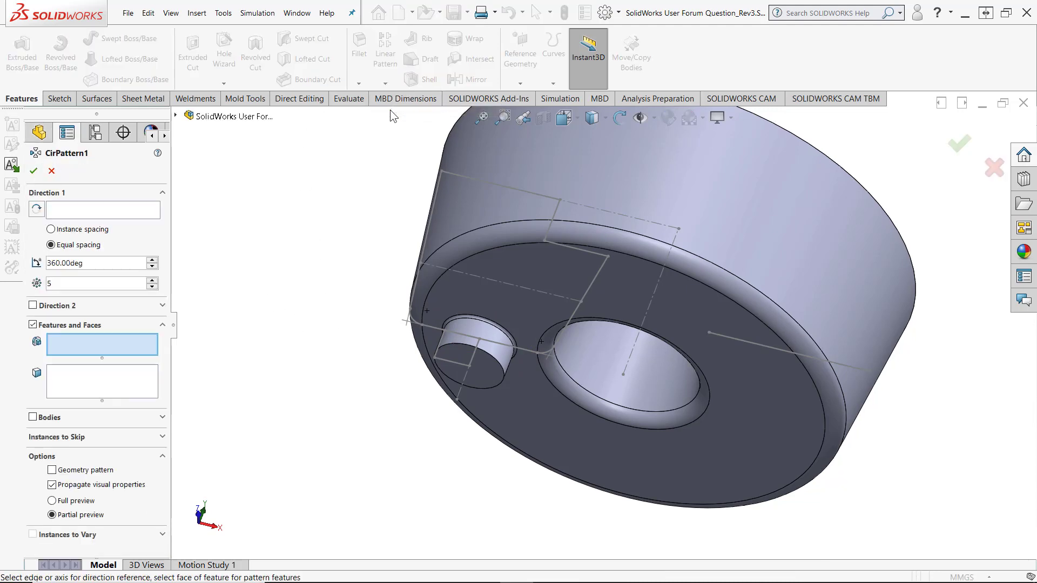
left_click(175, 115)
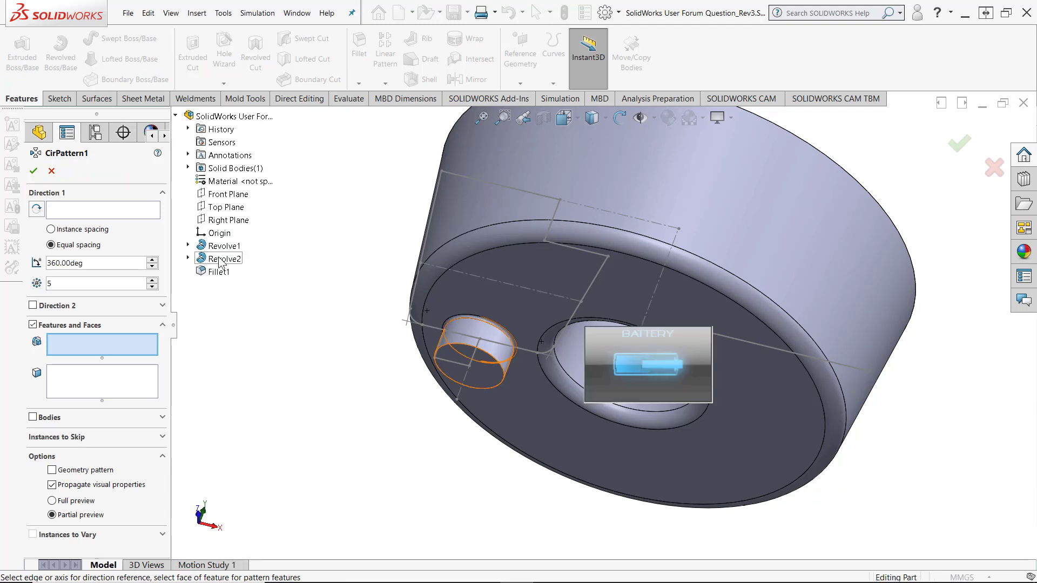
left_click(220, 259)
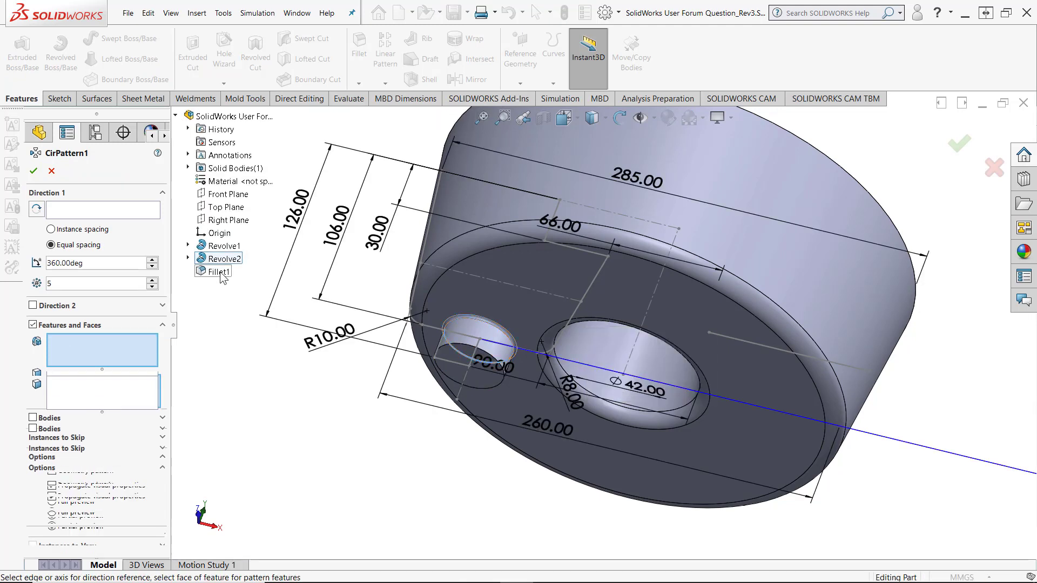
left_click(219, 272)
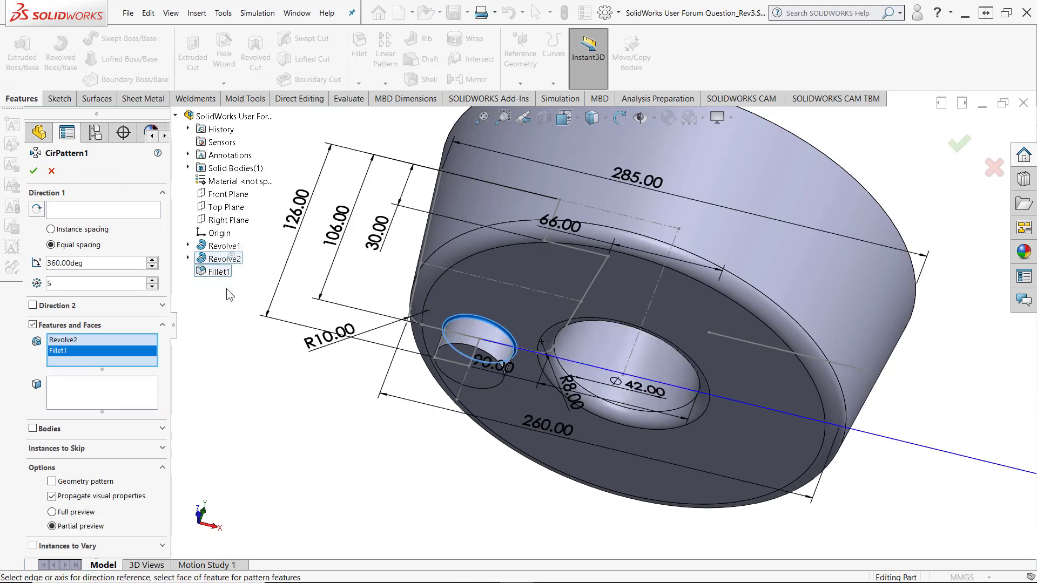
left_click(89, 209)
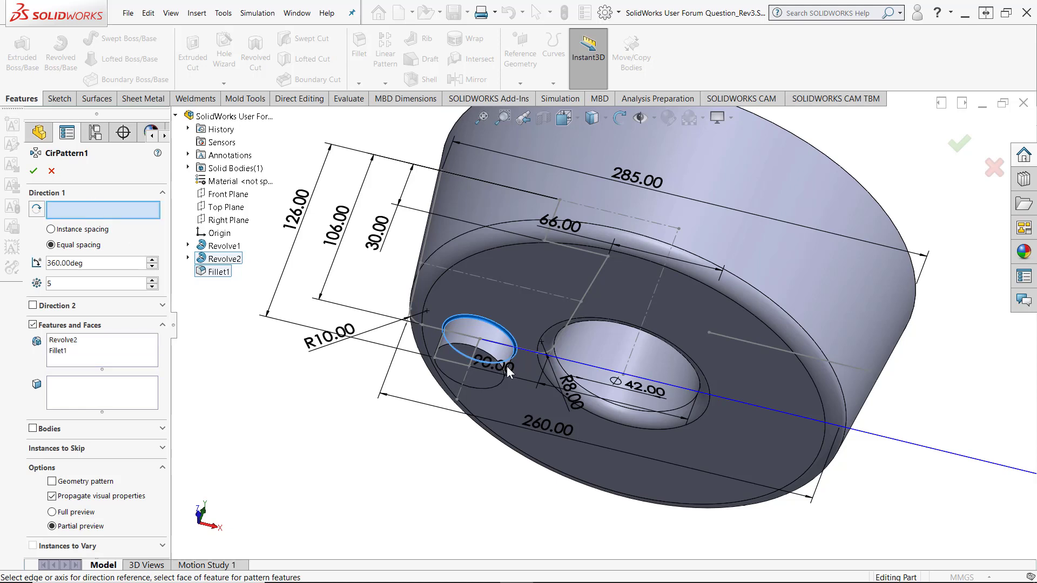
left_click(636, 354)
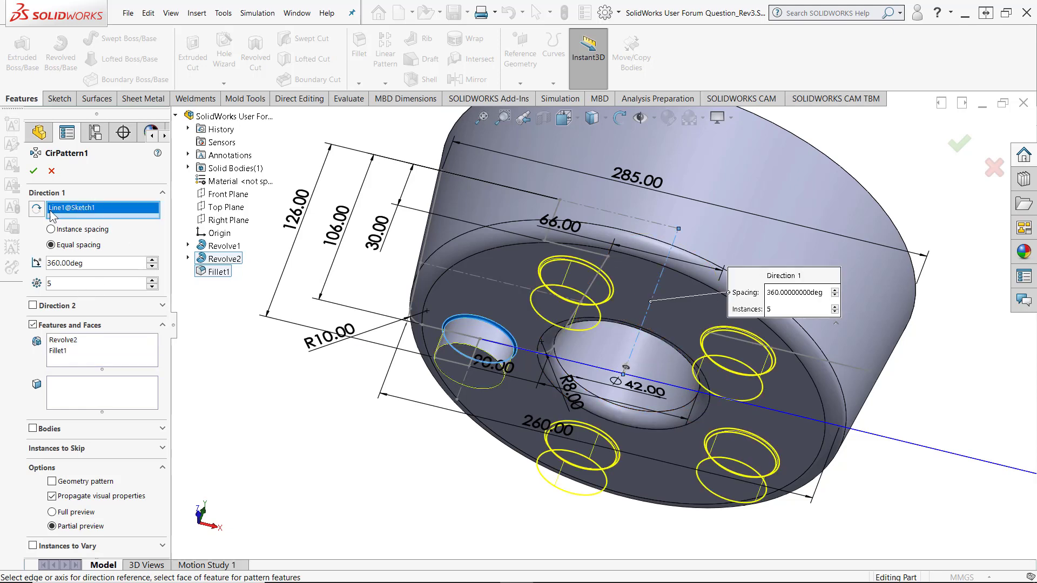
left_click(34, 171)
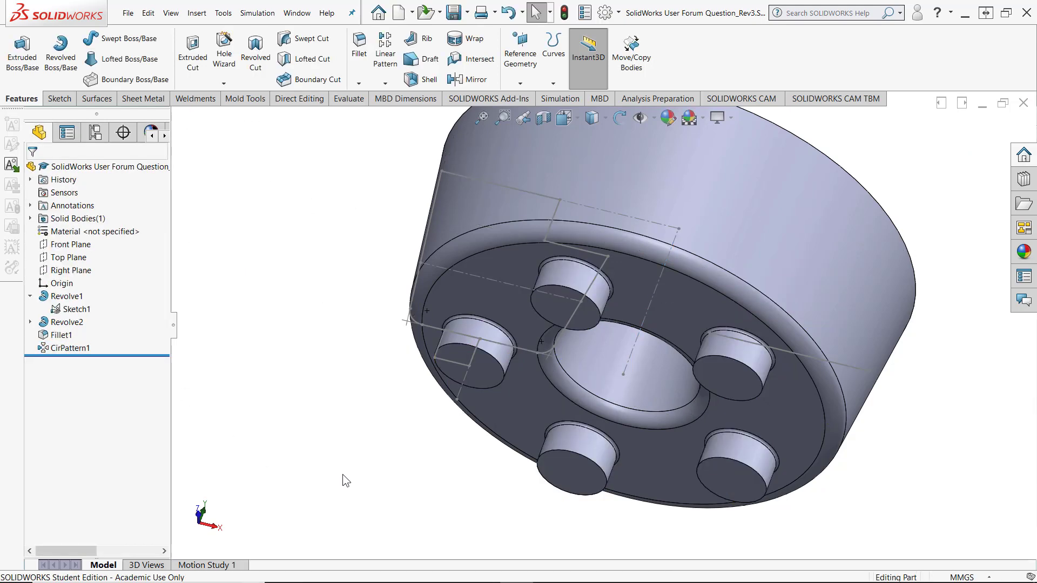
Step: Start a Shell and choose the end faces of all five feet as faces to remove
left_click(414, 81)
left_click(477, 370)
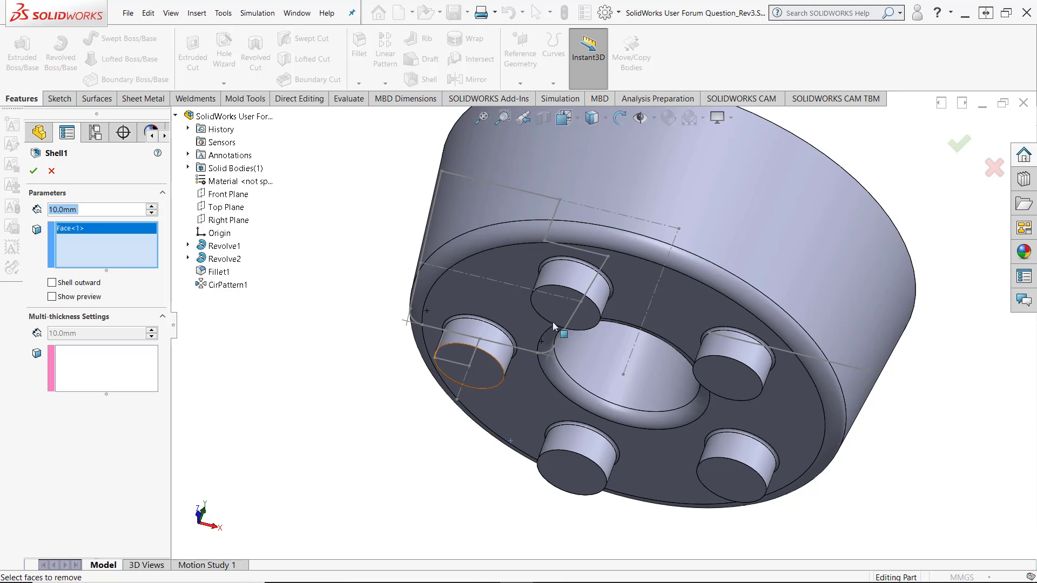
left_click(565, 302)
left_click(722, 378)
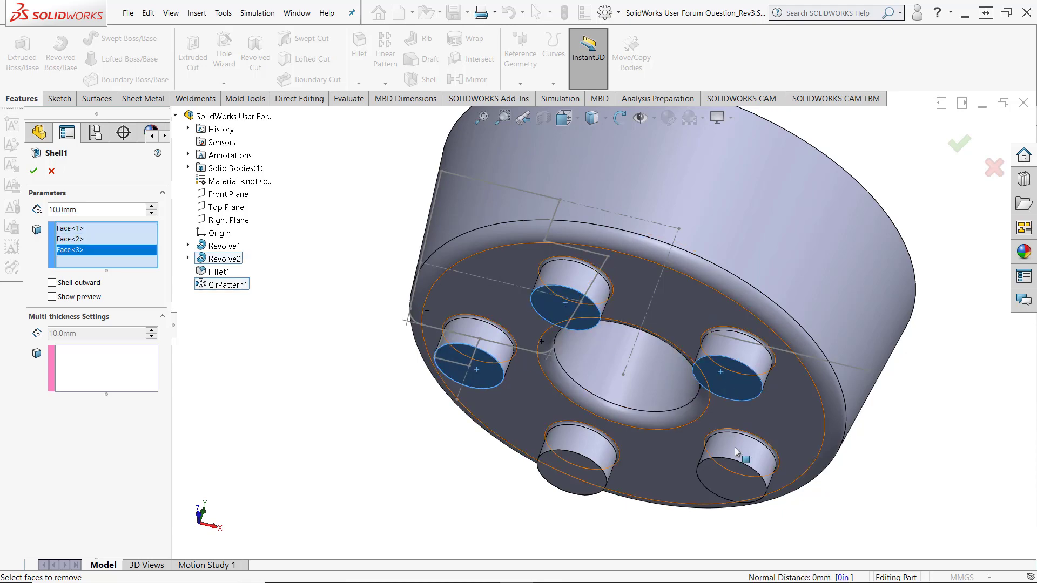
left_click(731, 480)
left_click(565, 470)
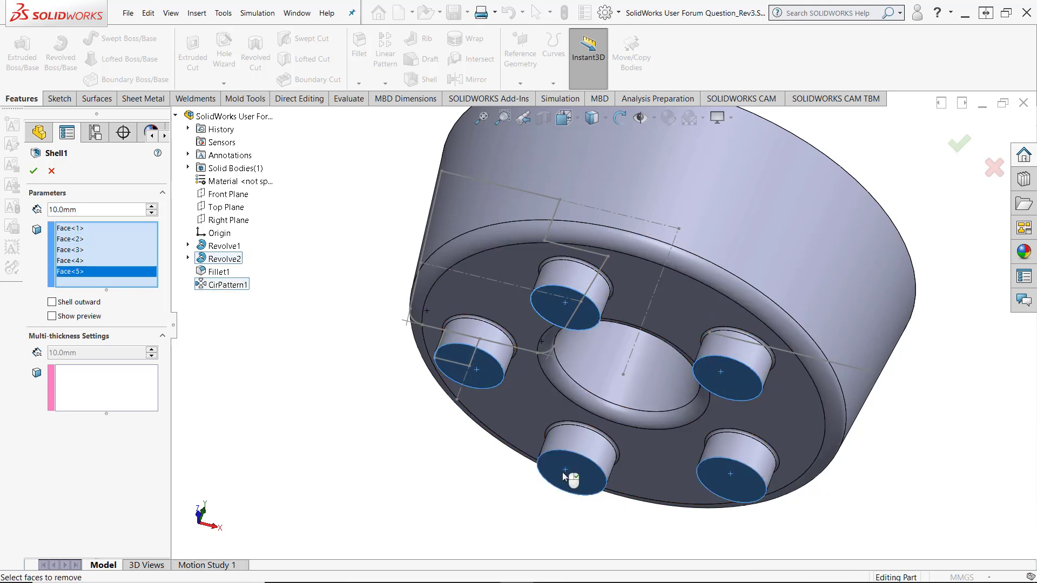
Step: Add the body's top face and the central recess's wall and floor to the removed faces, and shell inward at 10 mm thickness
middle_click_drag(402, 398, 615, 298)
left_click(616, 300)
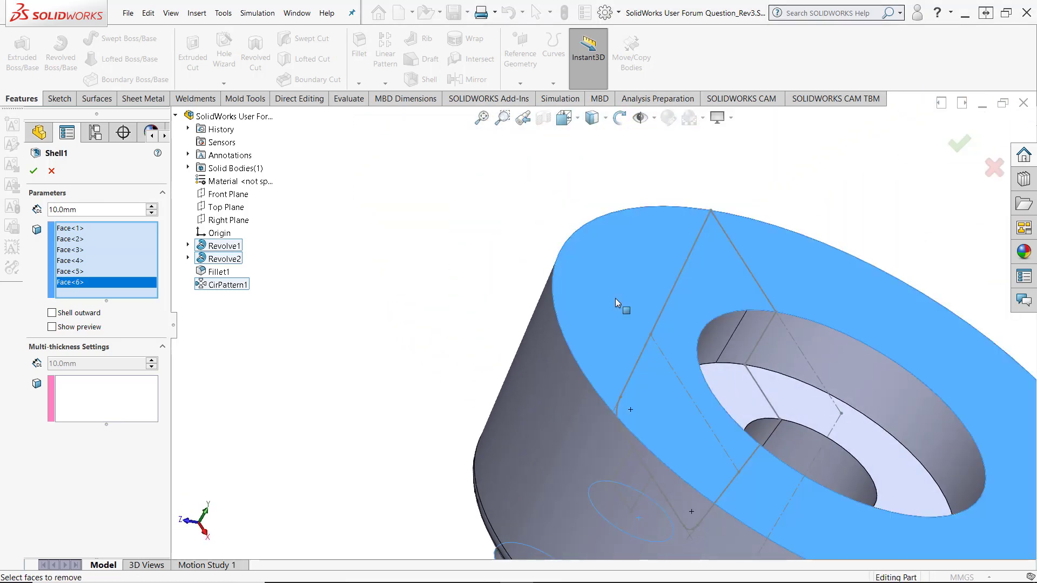
left_click(718, 344)
left_click(745, 384)
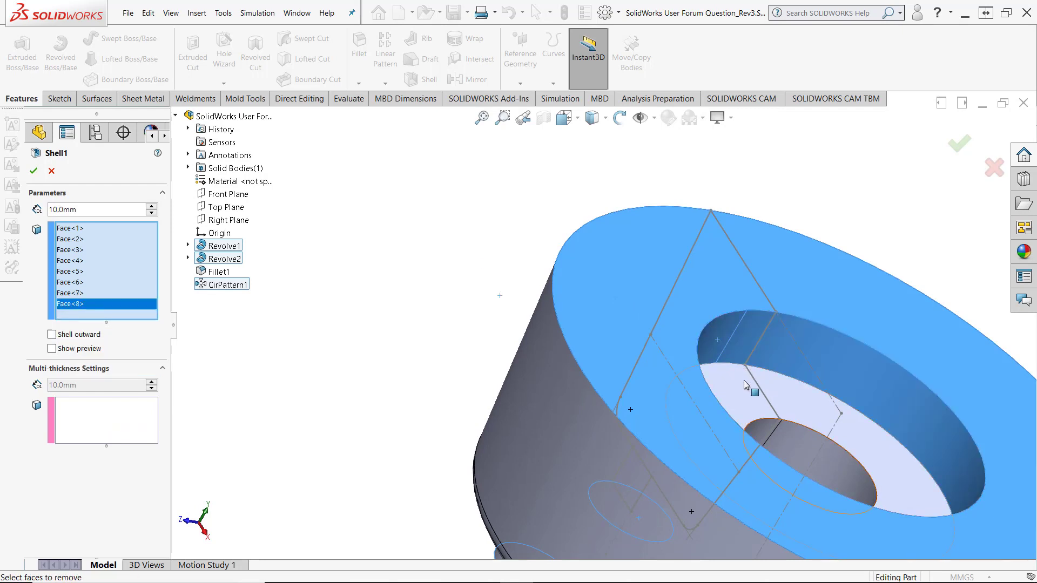
middle_click_drag(442, 247, 31, 179)
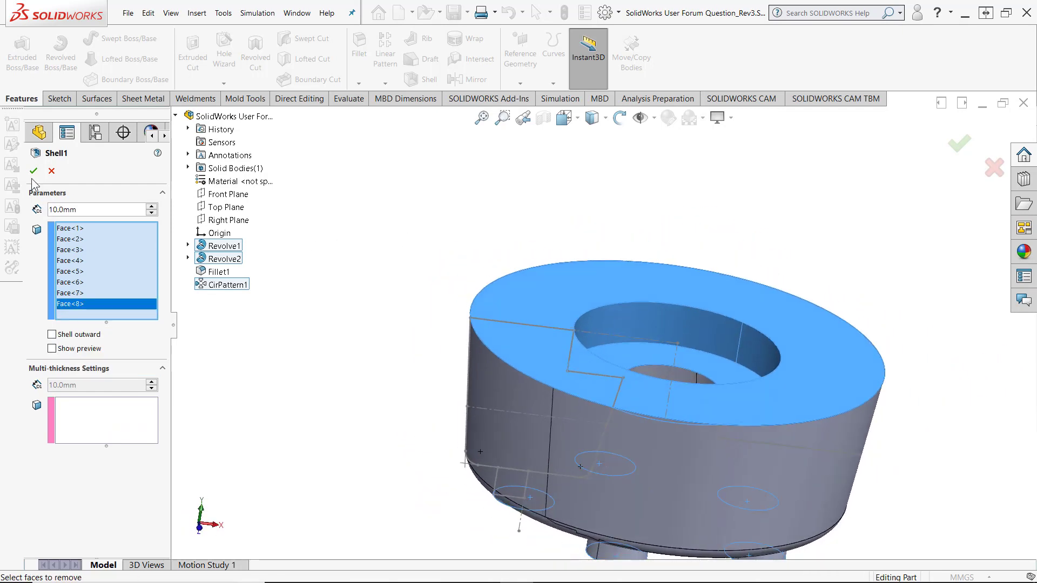
left_click(34, 173)
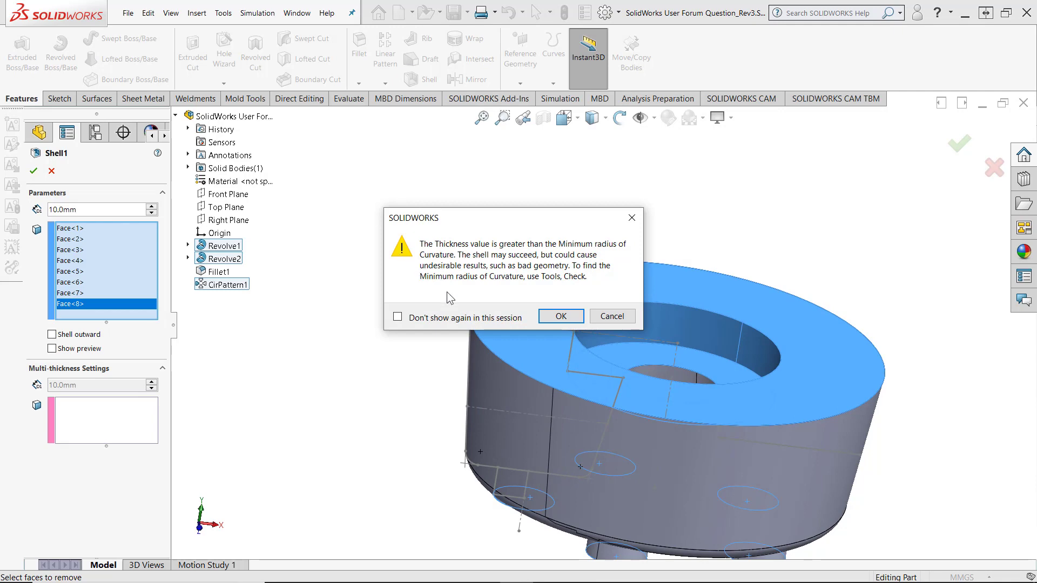
mouse_move(446, 291)
middle_mouse_down()
mouse_move(494, 303)
mouse_move(453, 309)
middle_mouse_up()
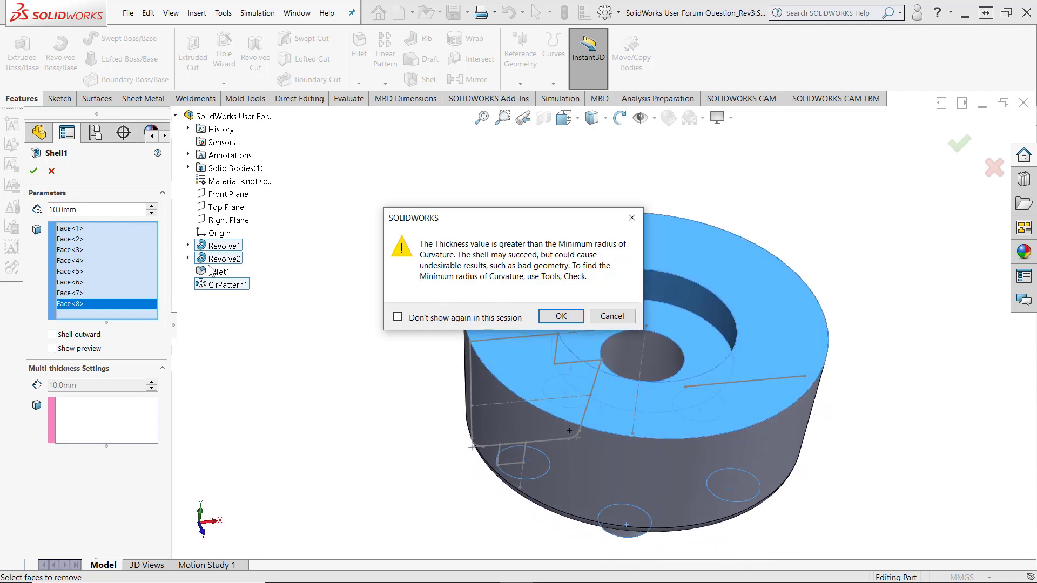
left_click(560, 316)
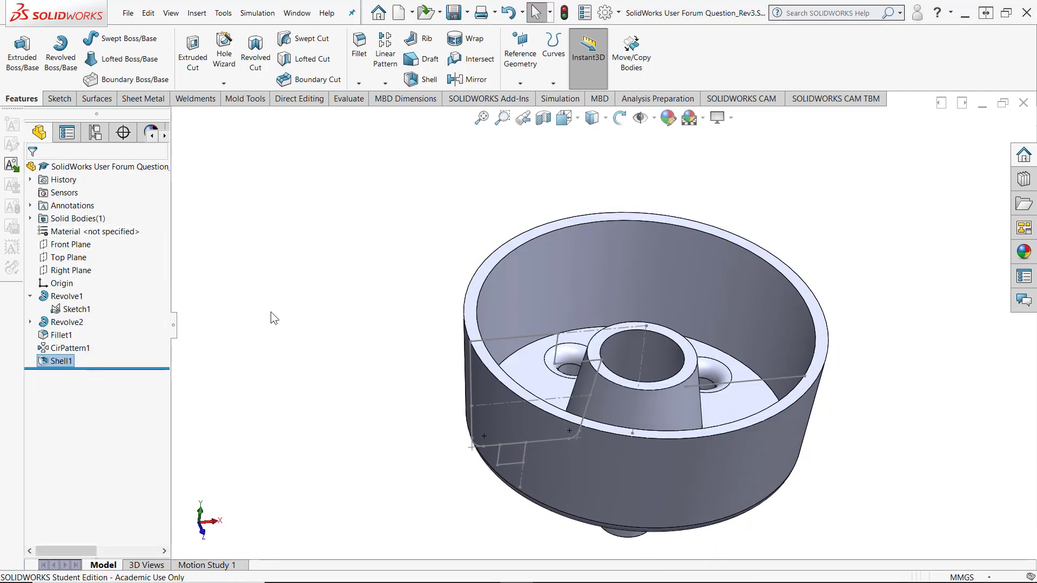
Step: Edit the shell feature to give the body and feet a thinner wall
right_click(62, 363)
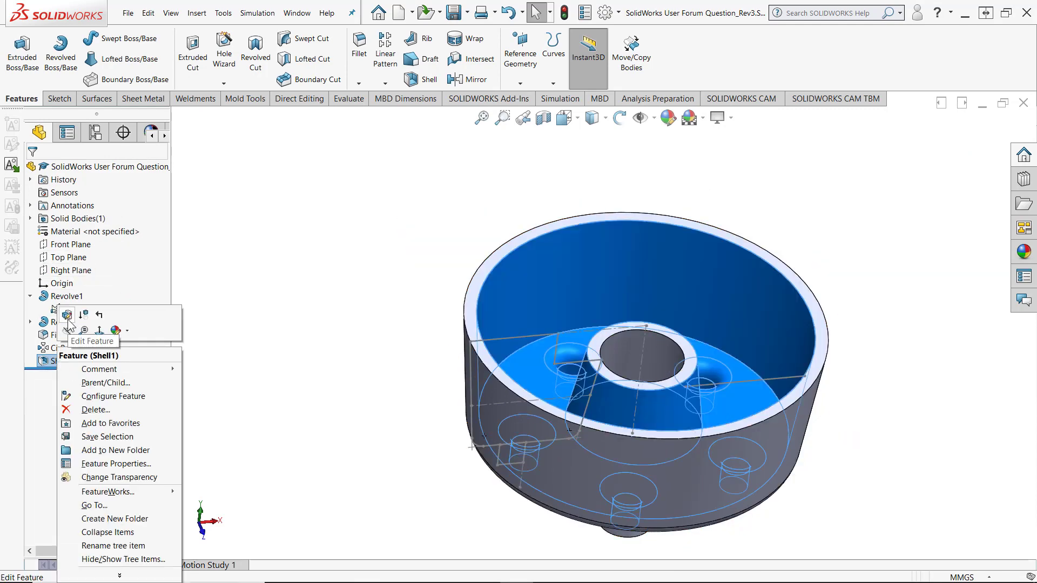
left_click(69, 315)
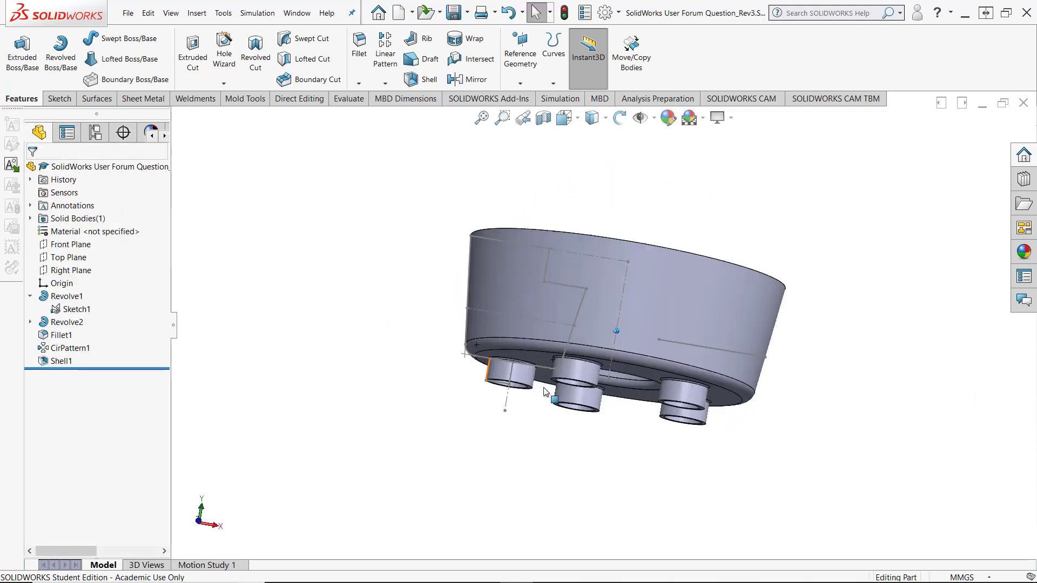
mouse_move(546, 393)
middle_mouse_down()
mouse_move(714, 401)
mouse_move(669, 302)
mouse_move(694, 372)
middle_mouse_up()
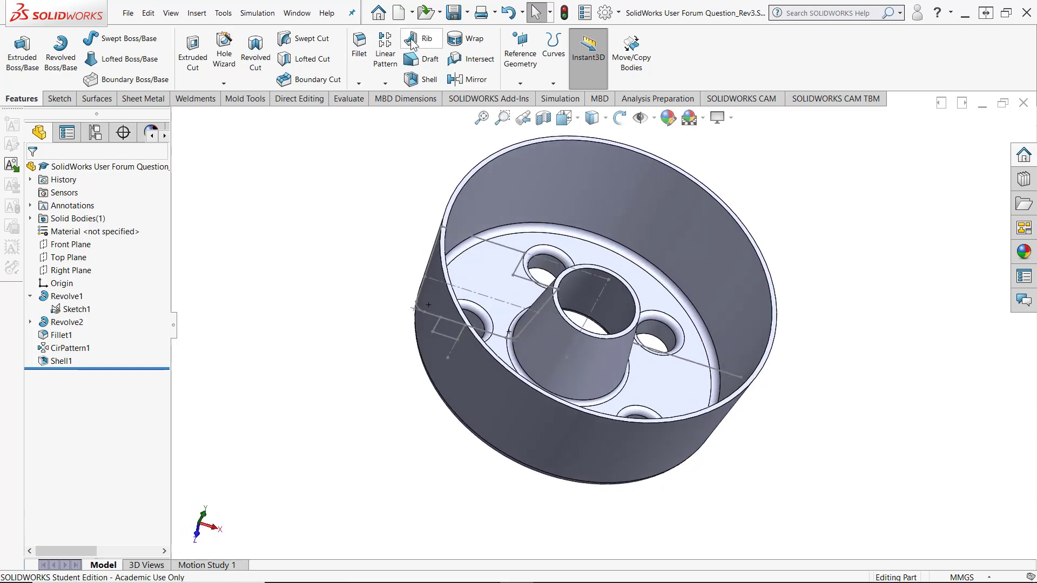
Step: Start a Rib from the existing profile sketch, using only the open line between the hub and outer wall as its contour
left_click(423, 40)
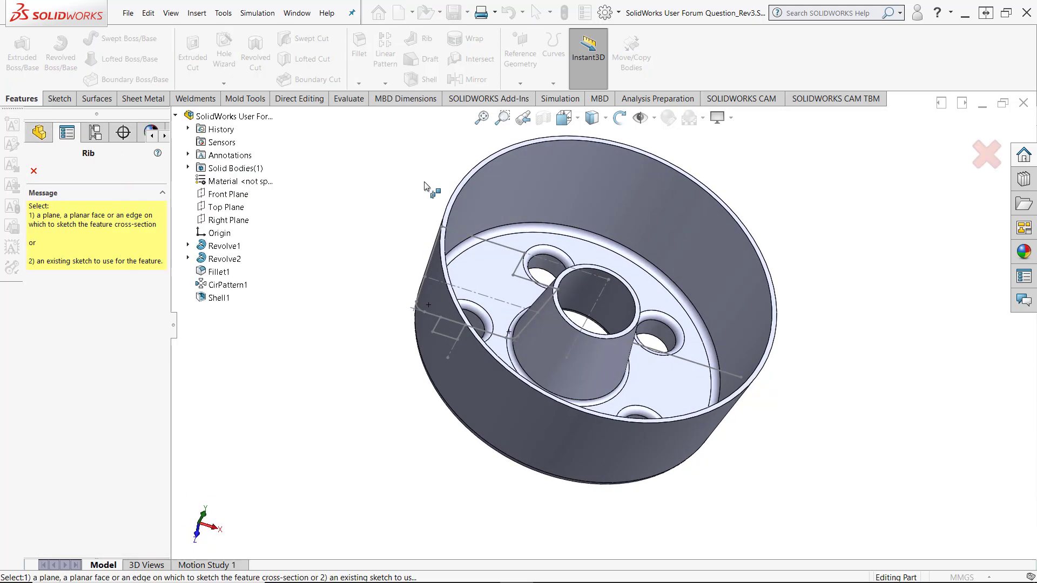
left_click(695, 363)
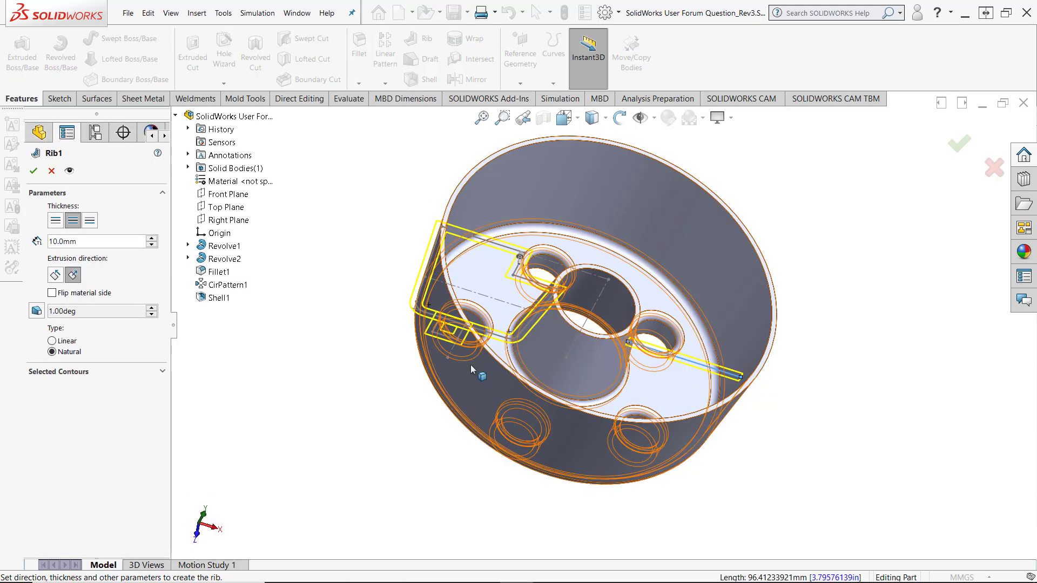
left_click(126, 368)
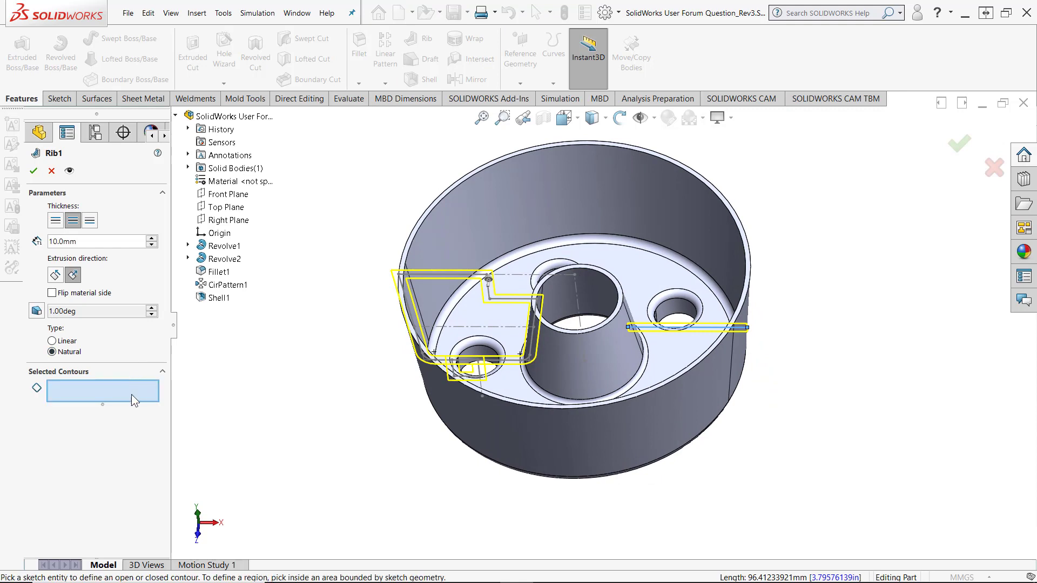
right_click(131, 394)
left_click(156, 404)
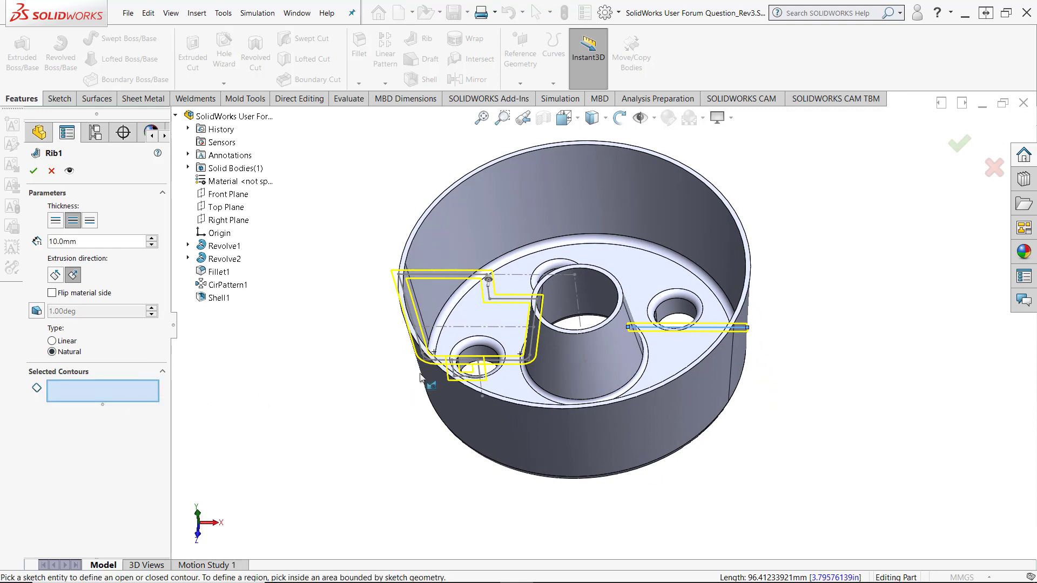
left_click(649, 333)
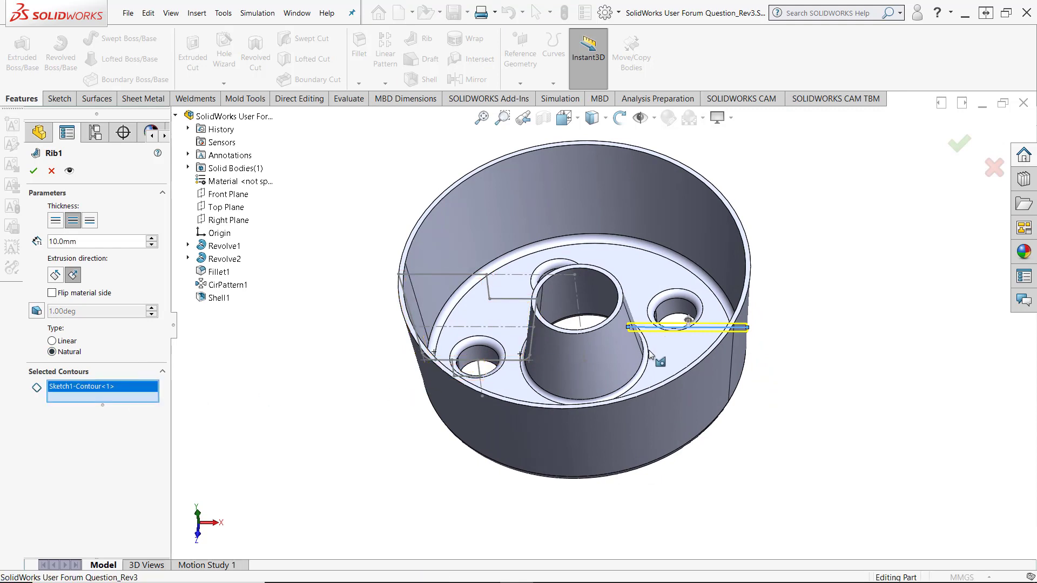
Step: Create the rib parallel to the sketch, 4 mm thick on both sides, with a 15° outward draft at the sketch plane
left_click(55, 275)
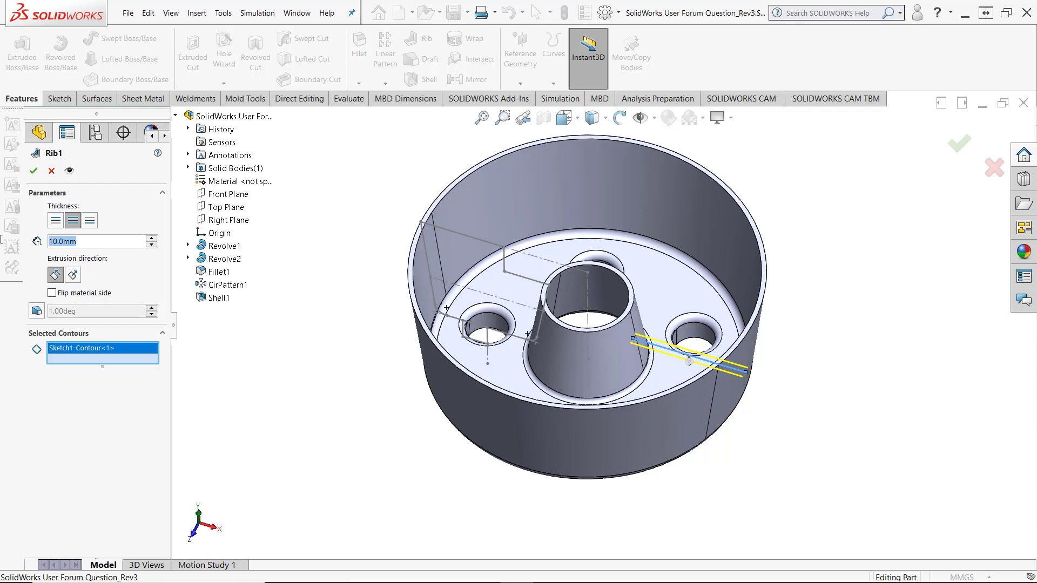
type("3.")
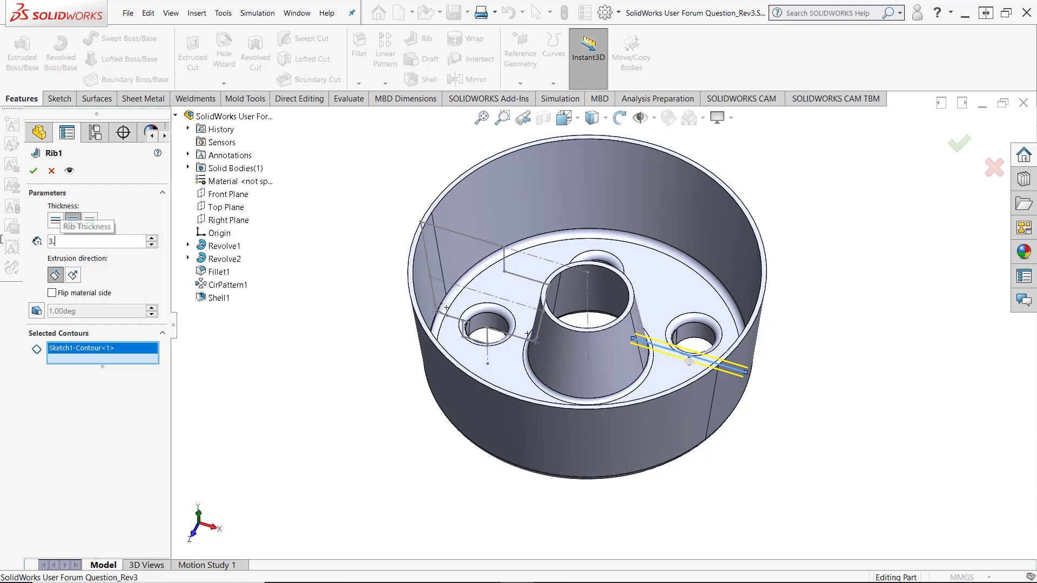
key("BackSpace")
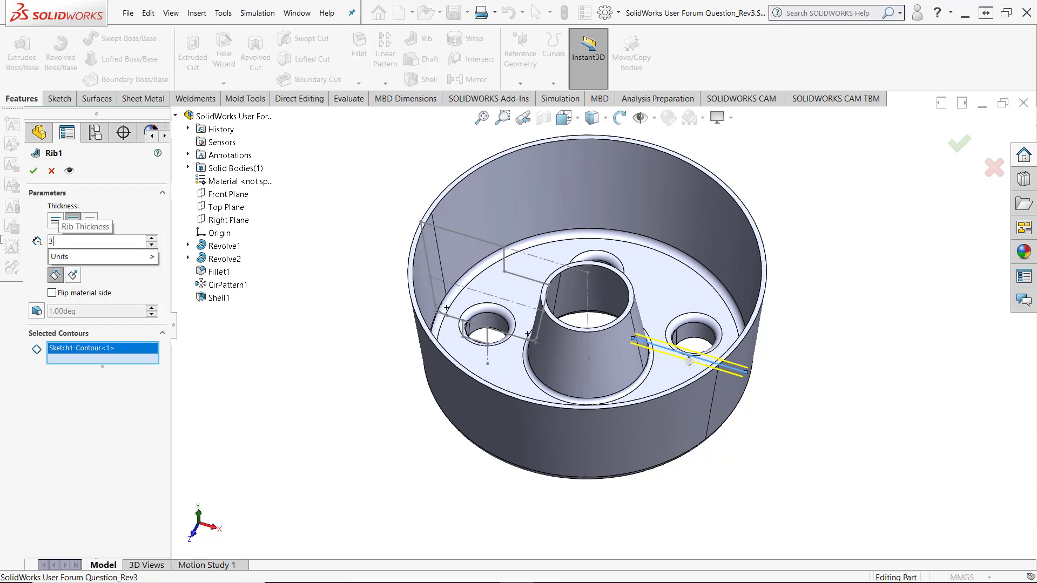
type("4")
key("BackSpace")
key("BackSpace")
type("4")
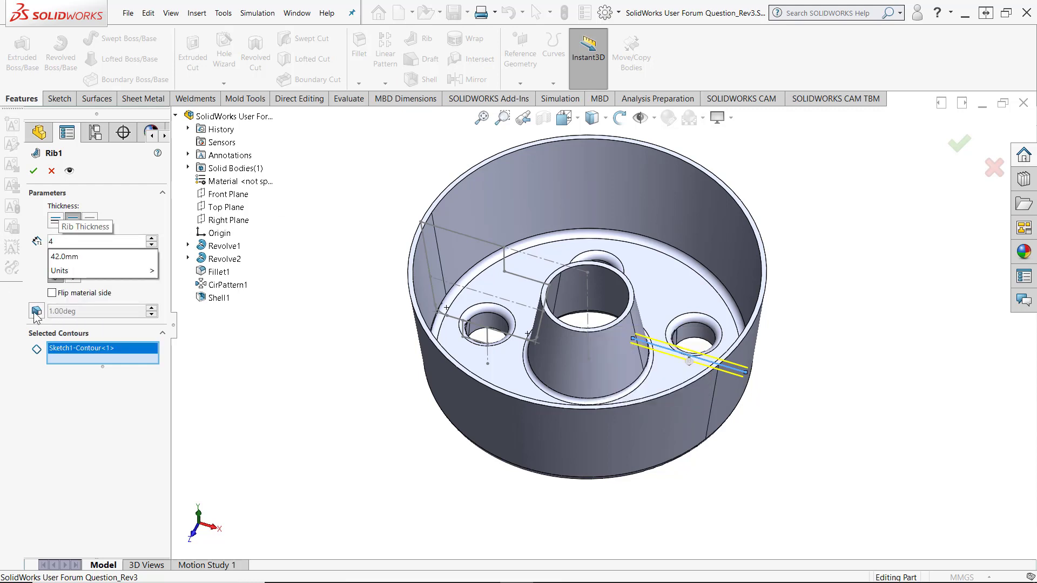
key("Return")
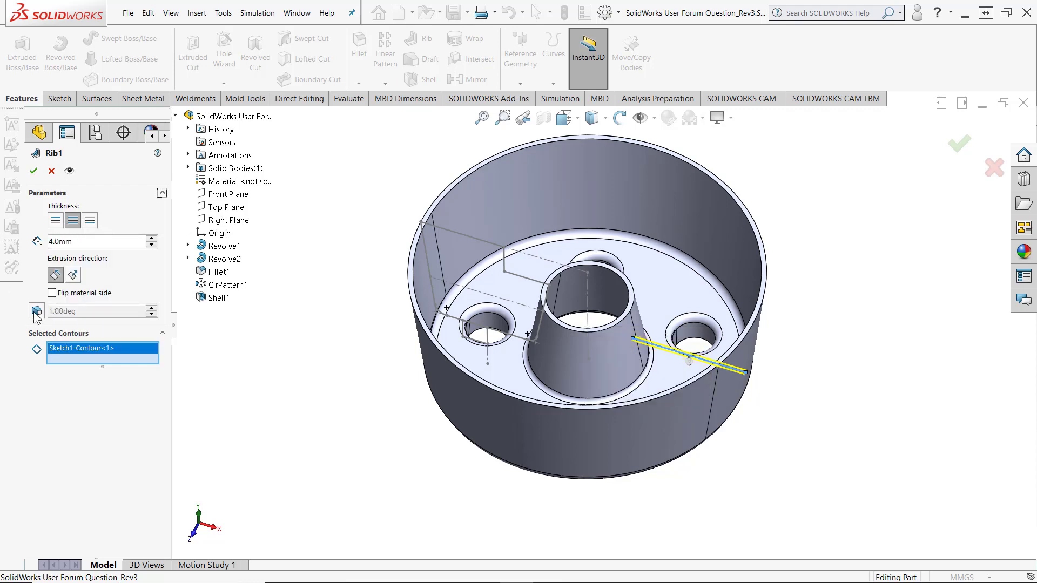
left_click(60, 313)
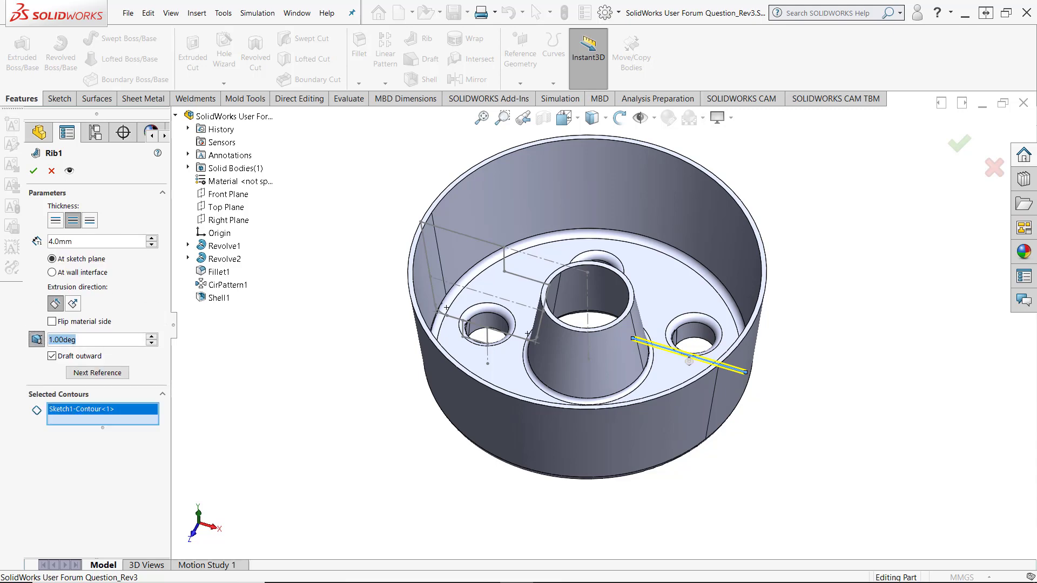
type("15")
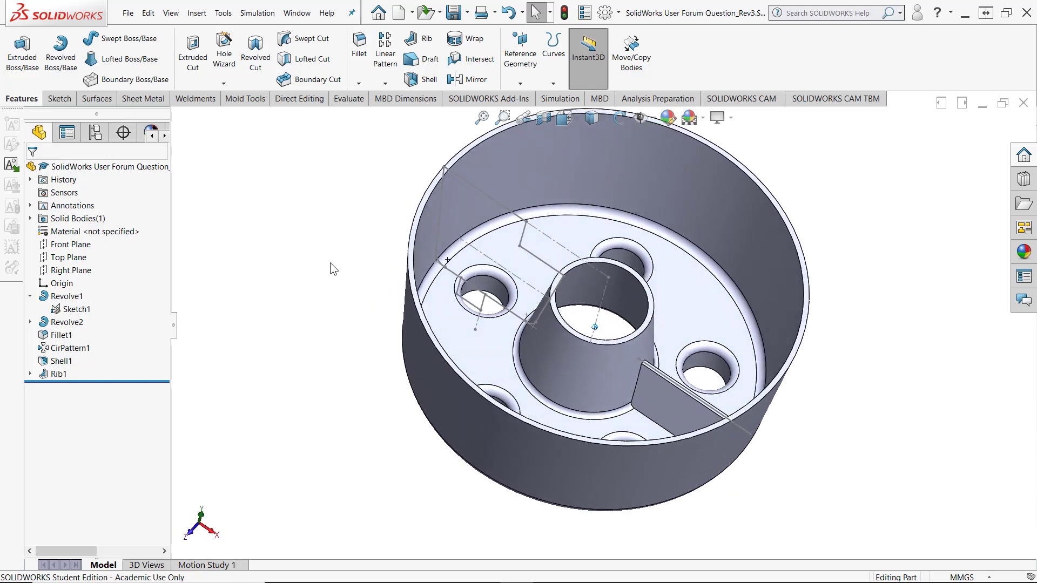
Step: Circularly pattern the rib in five equally spaced instances over 360° about the body's central axis, and hide the profile sketch
left_click(386, 84)
left_click(385, 111)
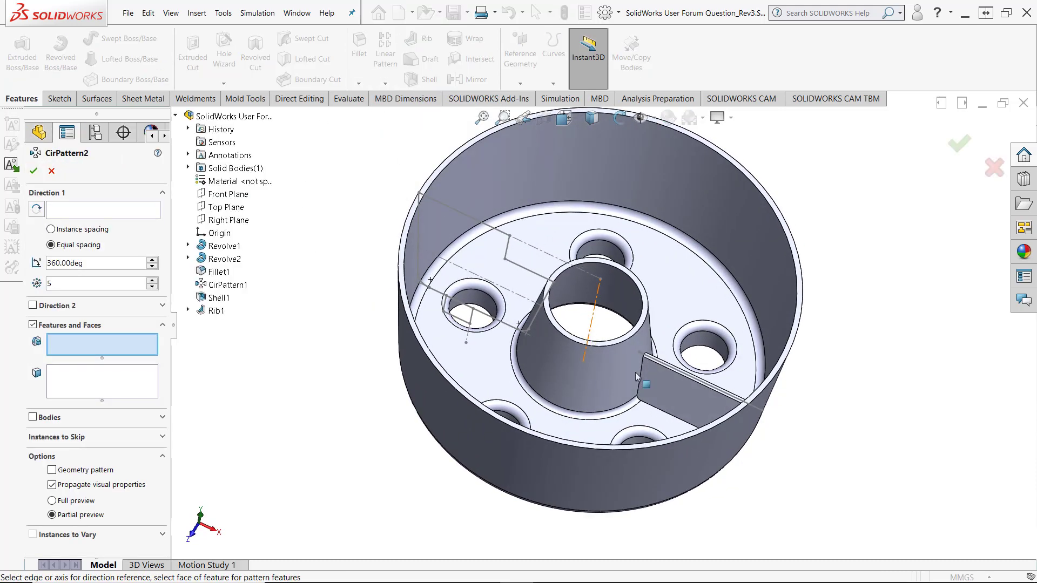
left_click(675, 390)
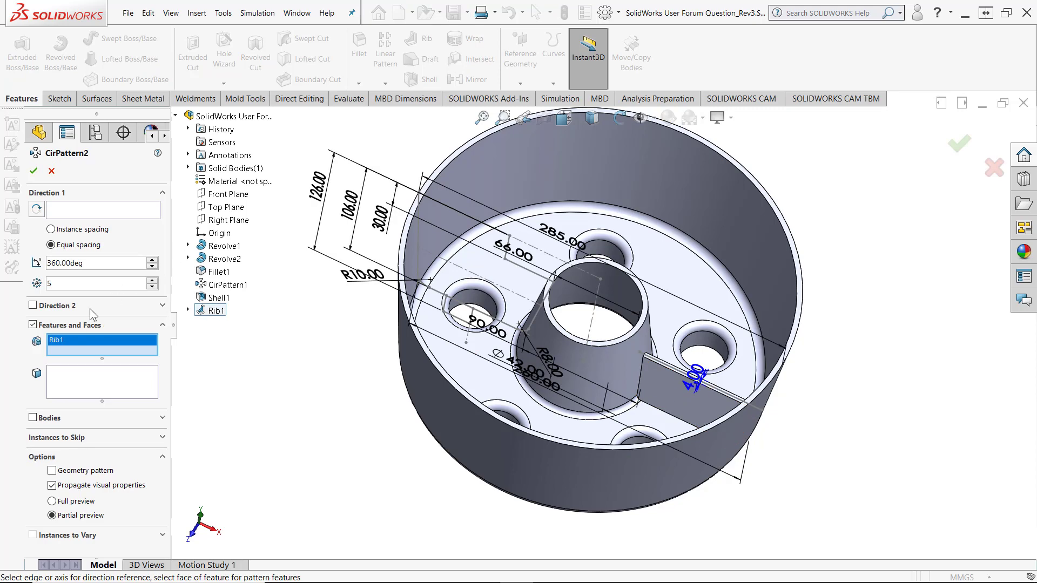
left_click(78, 209)
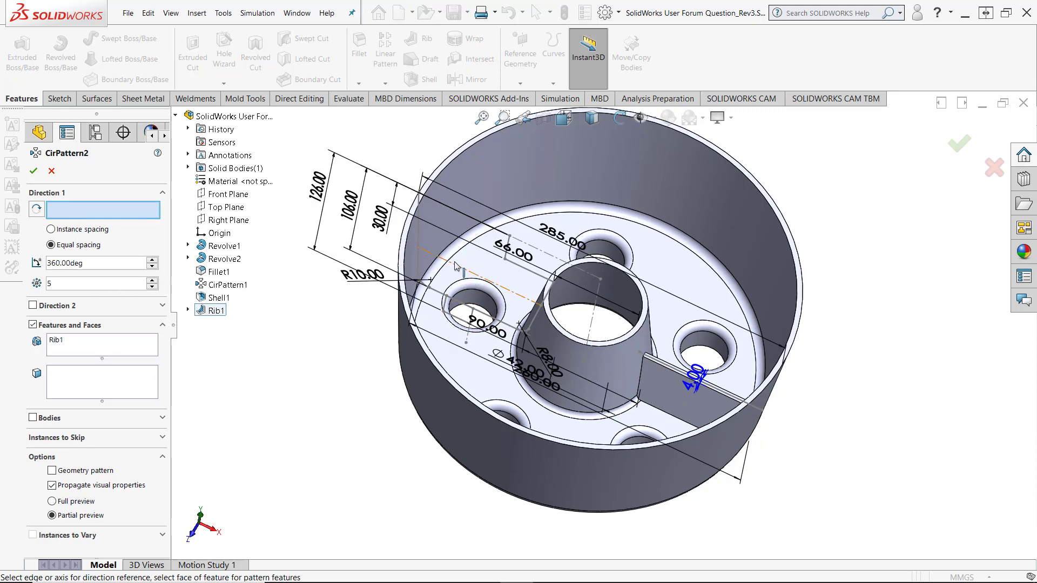
left_click(592, 329)
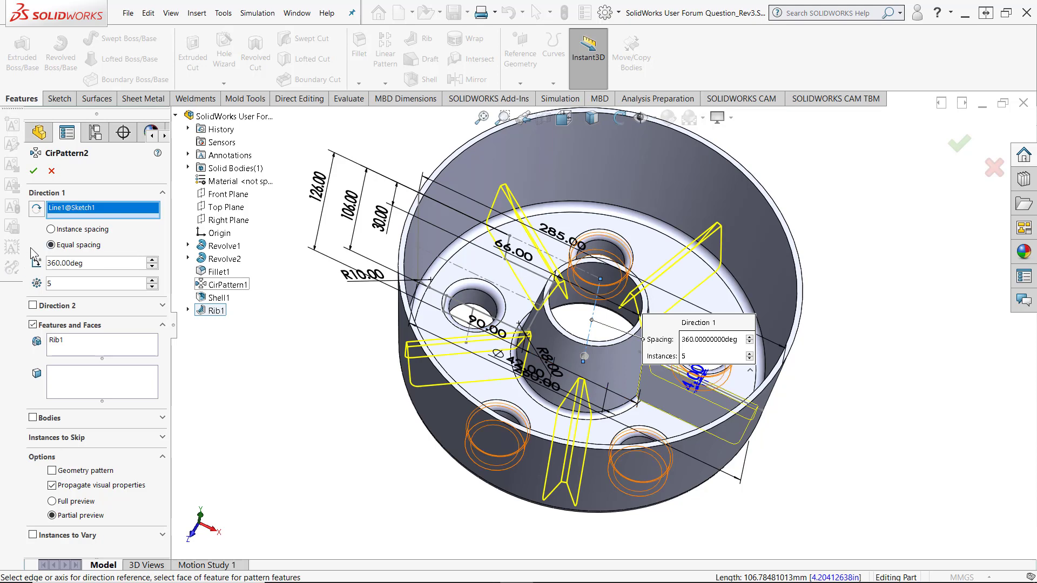
left_click(34, 172)
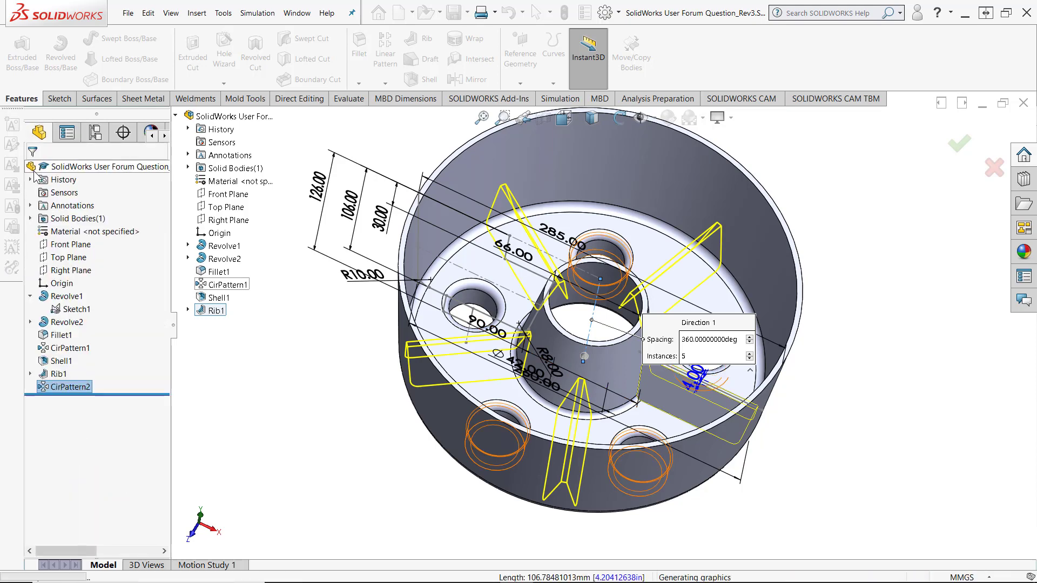
right_click(72, 310)
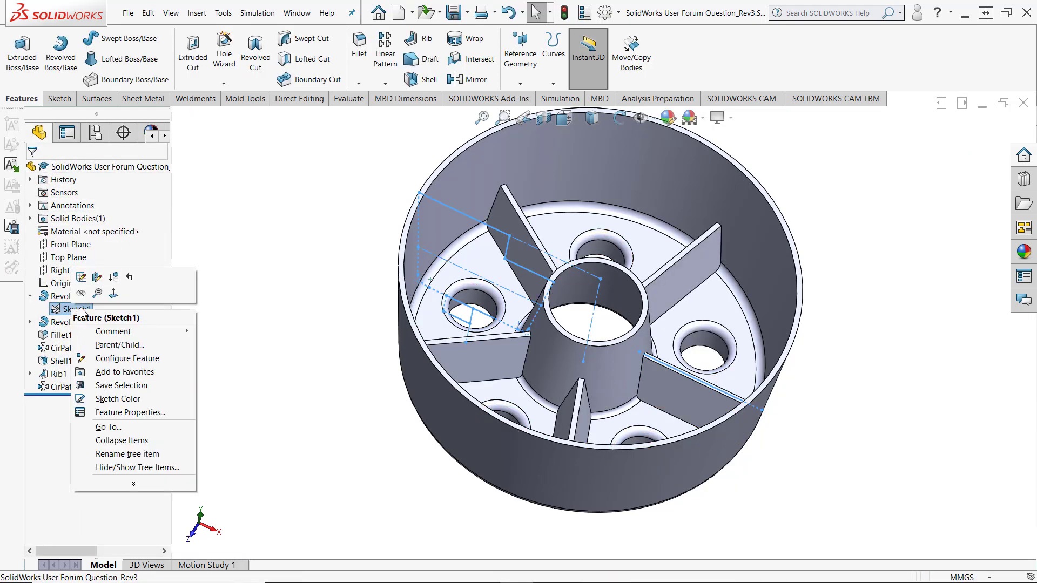
left_click(82, 296)
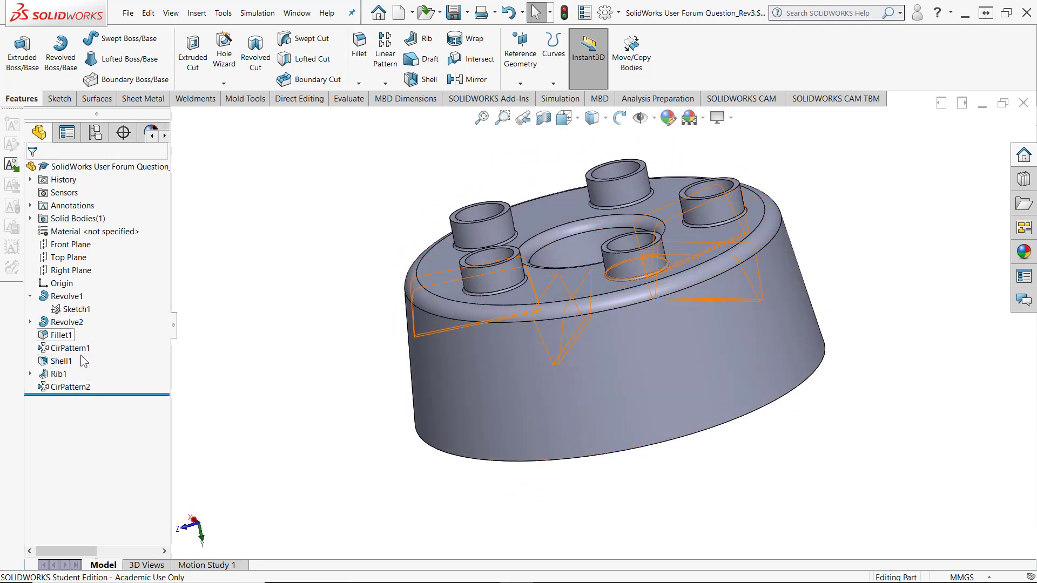
Step: Roll back to before the foot's fillet and apply a 7.5° neutral-plane draft to the foot's side, using the body's flat face as neutral plane
left_click_drag(106, 391, 109, 327)
left_click(287, 355)
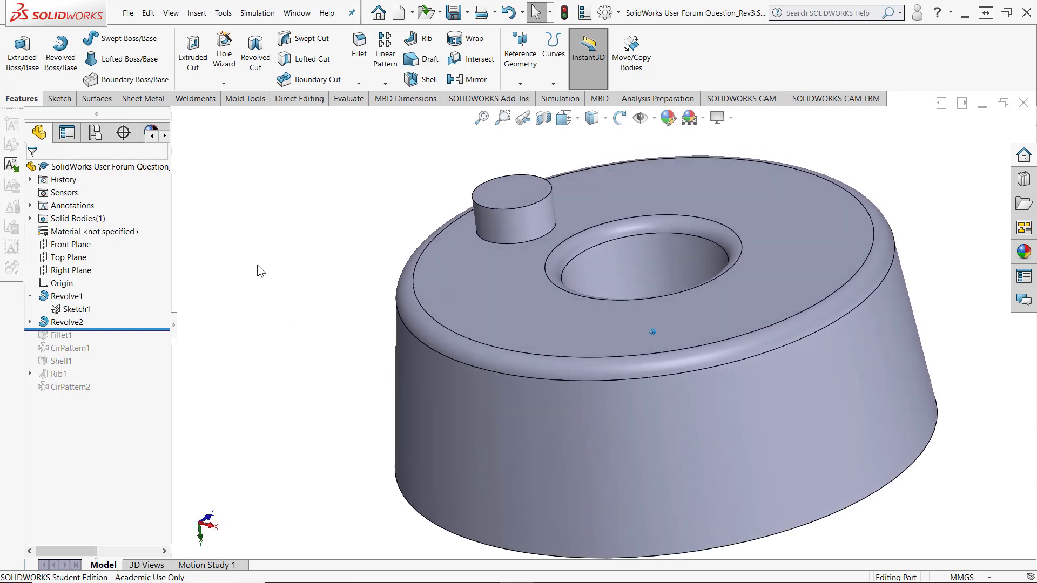
left_click(420, 60)
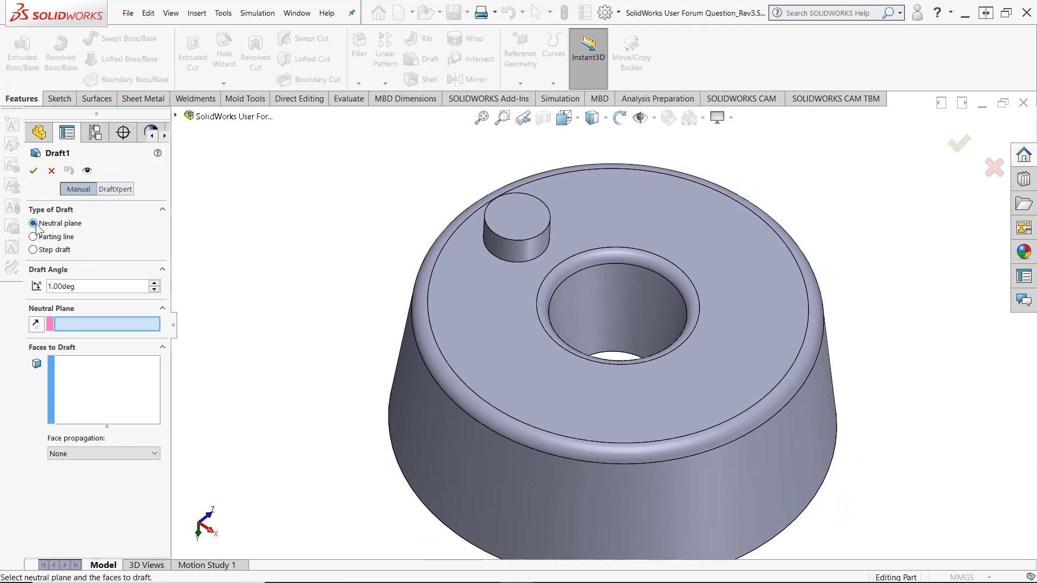
left_click(482, 305)
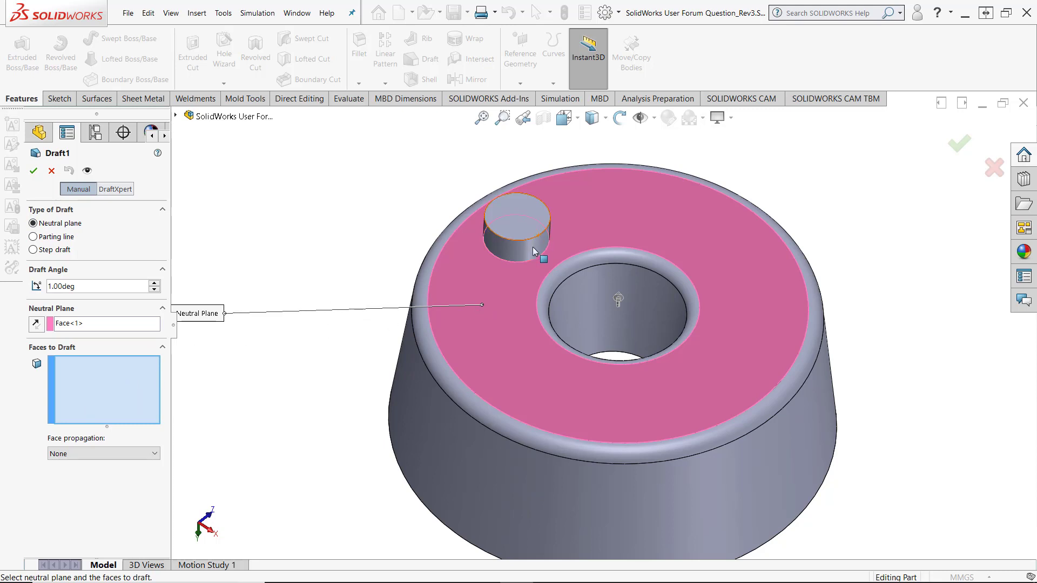
left_click(518, 262)
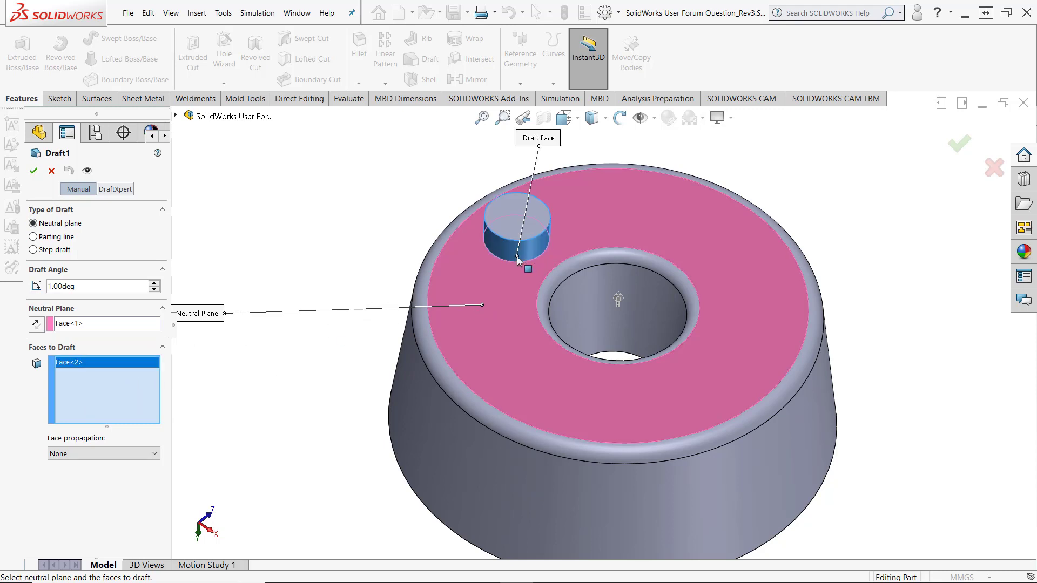
left_click(82, 287)
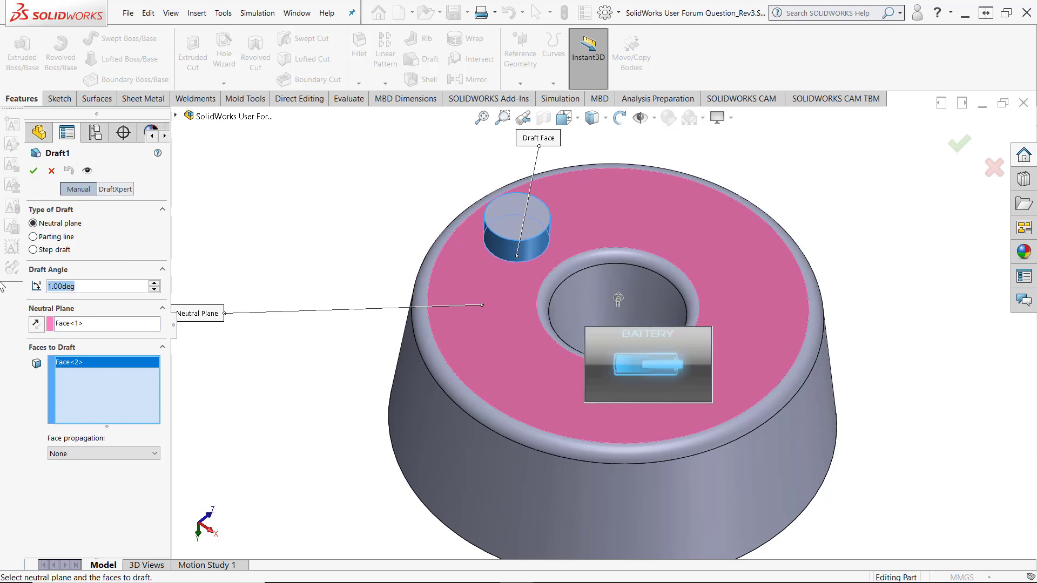
type("7.5")
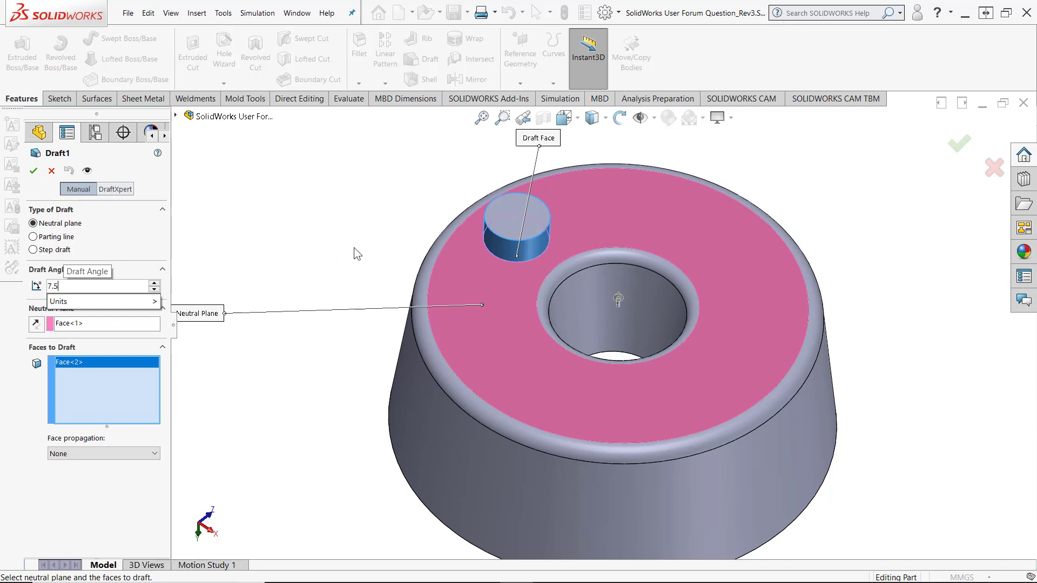
left_click(32, 170)
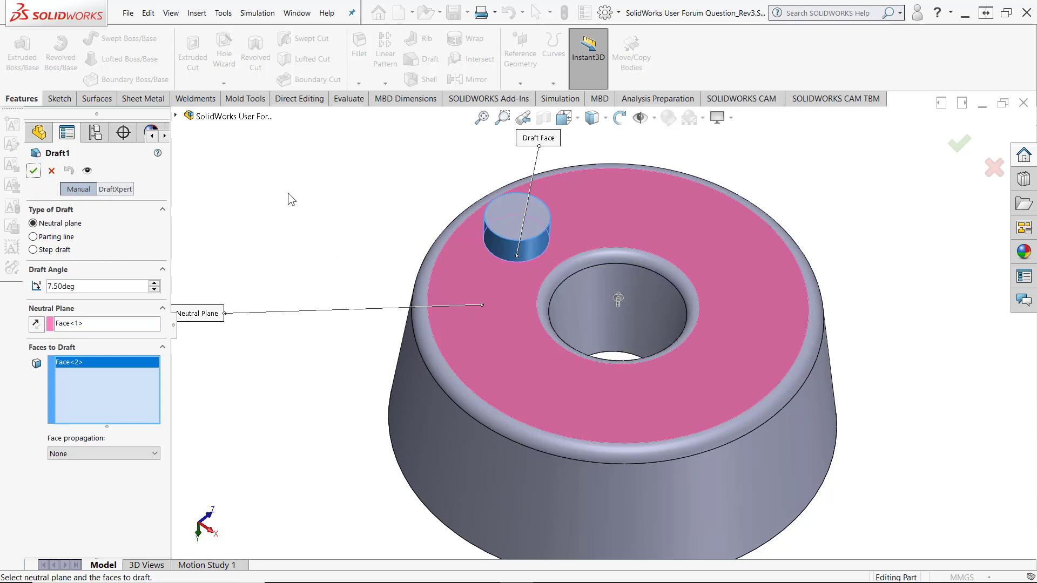
left_click(35, 174)
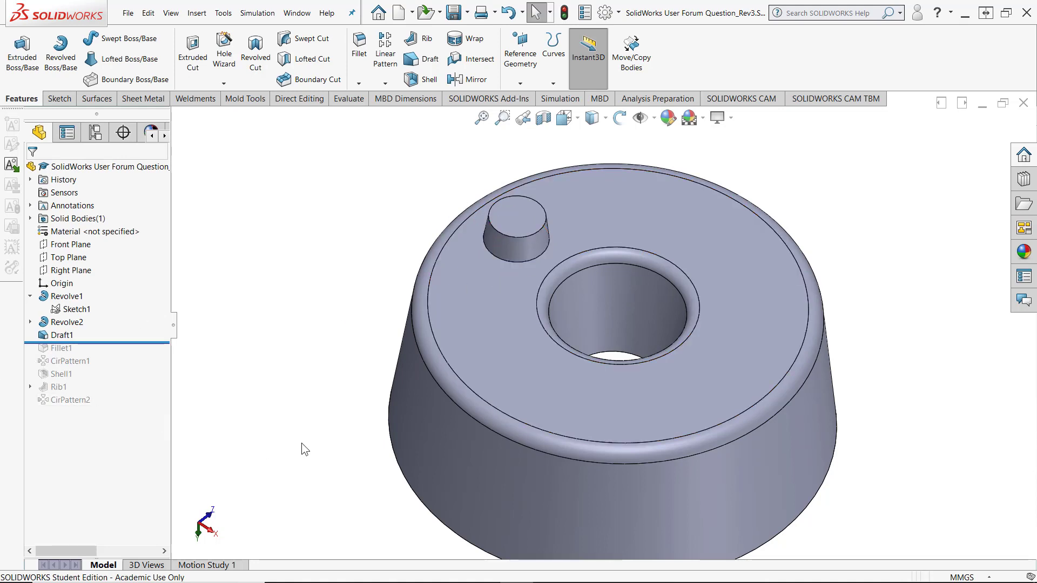
Step: Add the foot's draft to the features of the circular foot pattern, and roll the model forward to its last feature
scroll(299, 439, "down", 2)
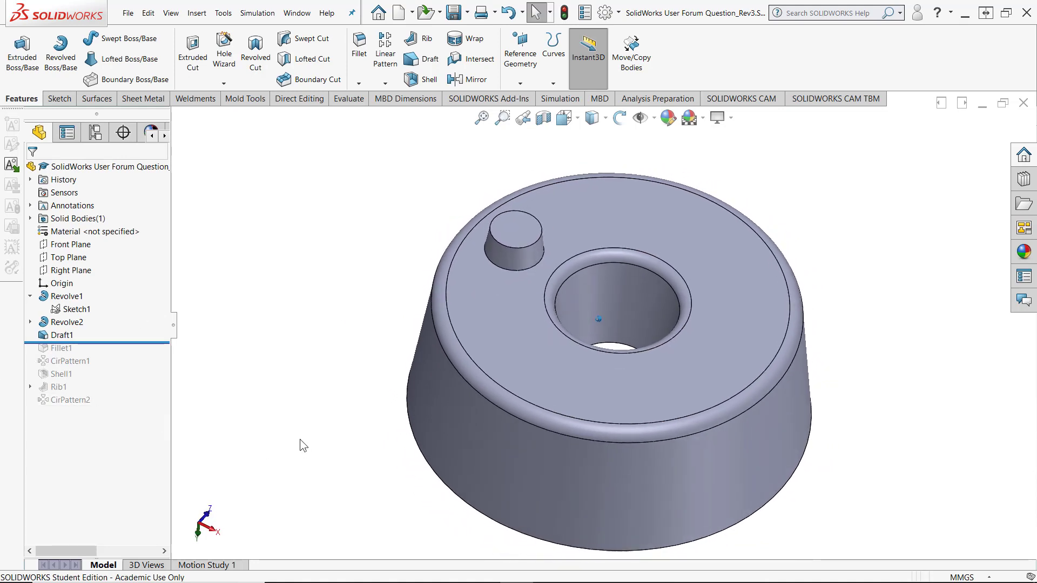
key("Down")
key("Down")
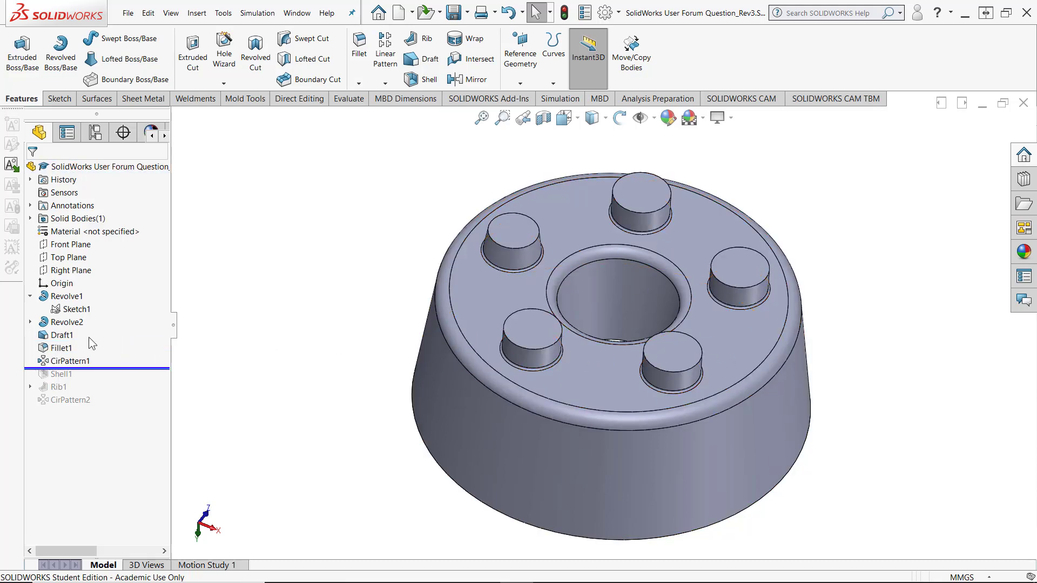
right_click(74, 366)
left_click(83, 287)
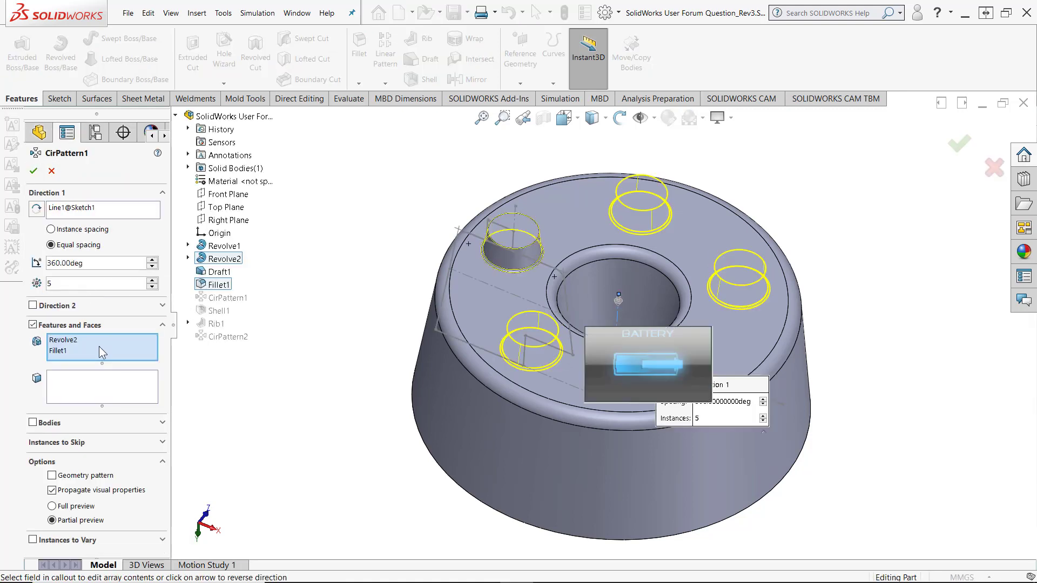
left_click(219, 271)
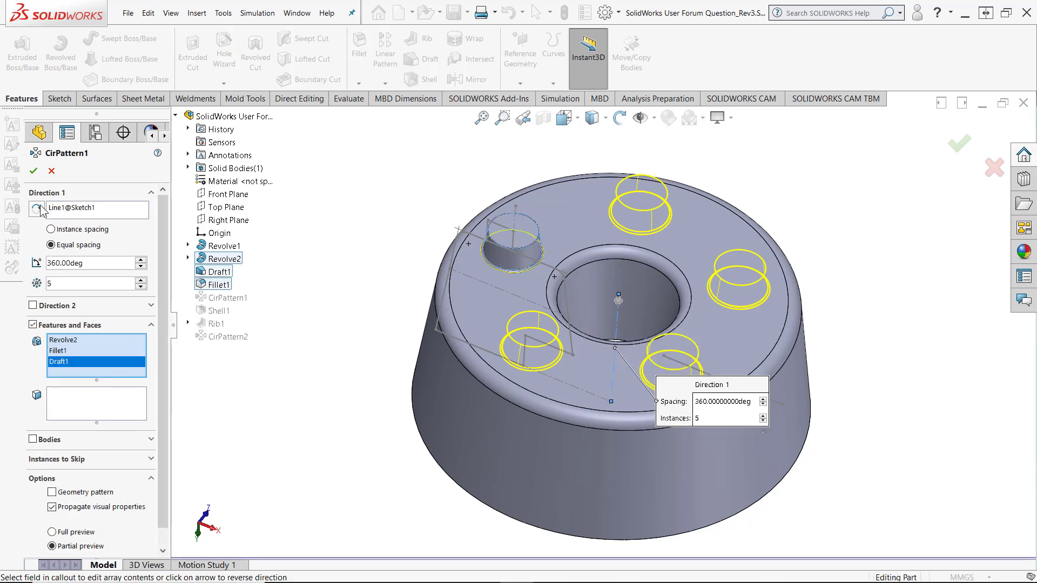
left_click(33, 170)
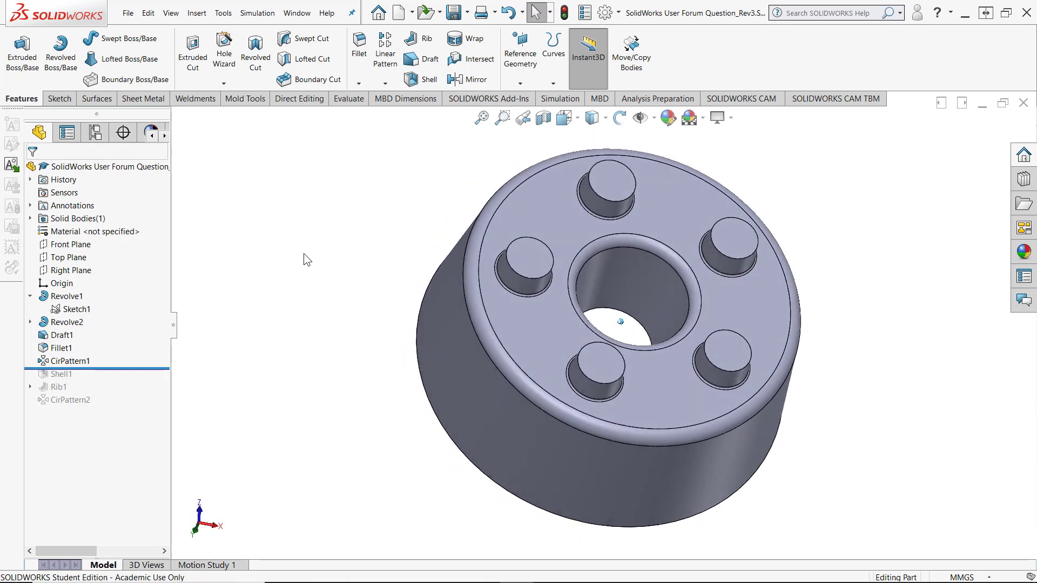
left_click_drag(134, 370, 134, 407)
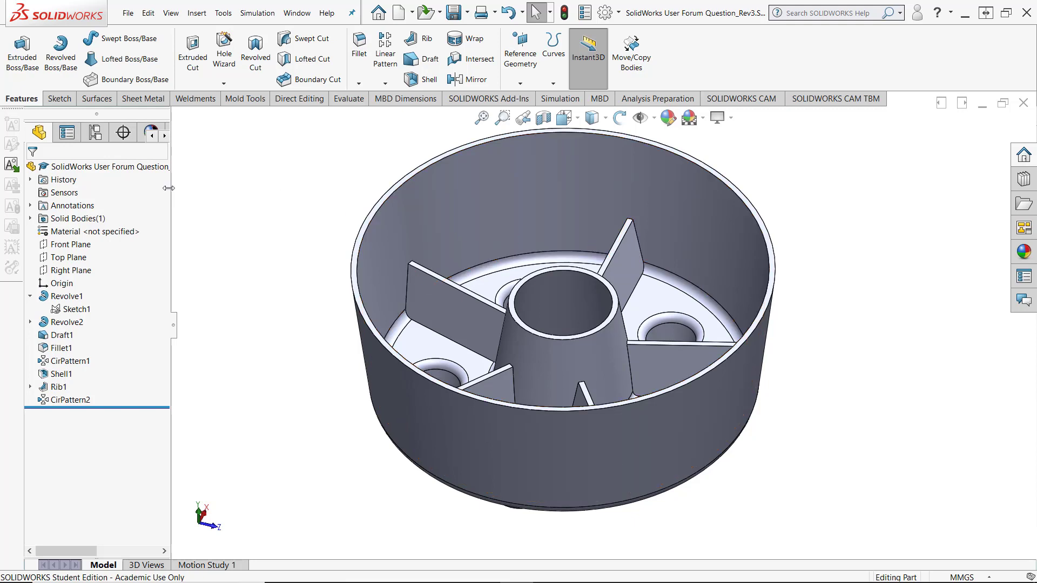
Step: Apply a red colour appearance to the whole part
right_click(99, 165)
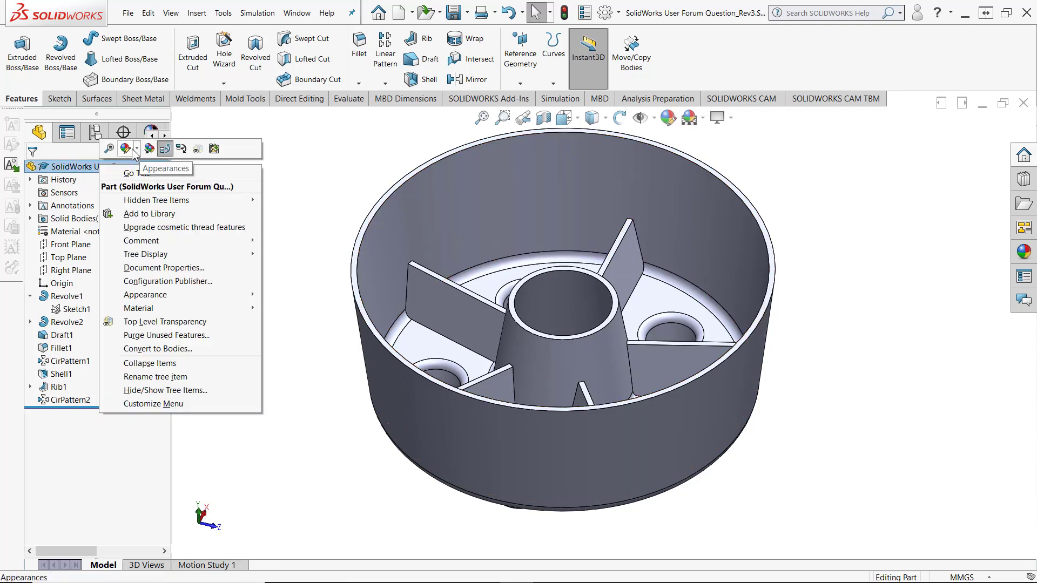
left_click(126, 149)
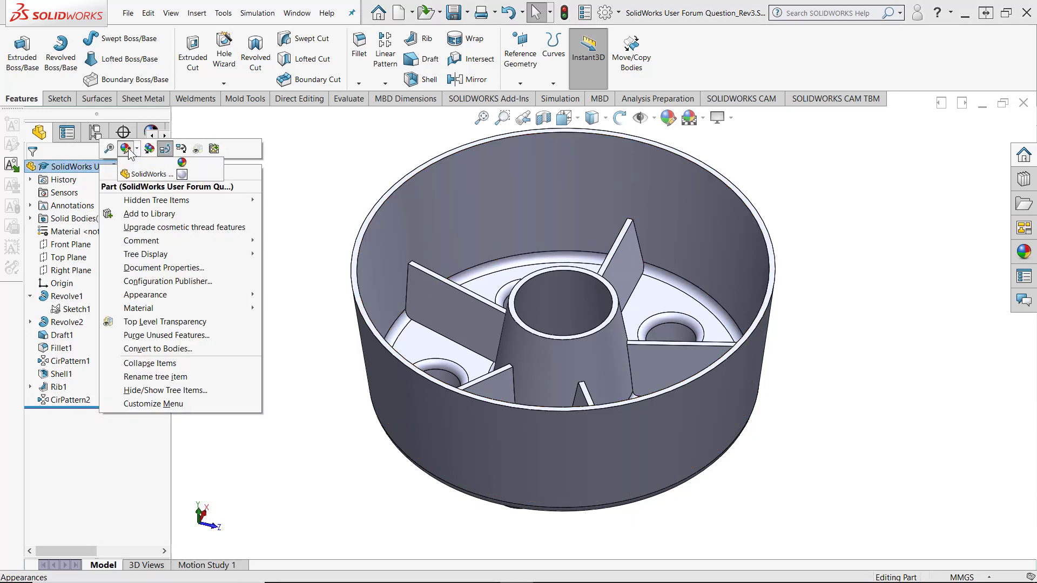
left_click(145, 174)
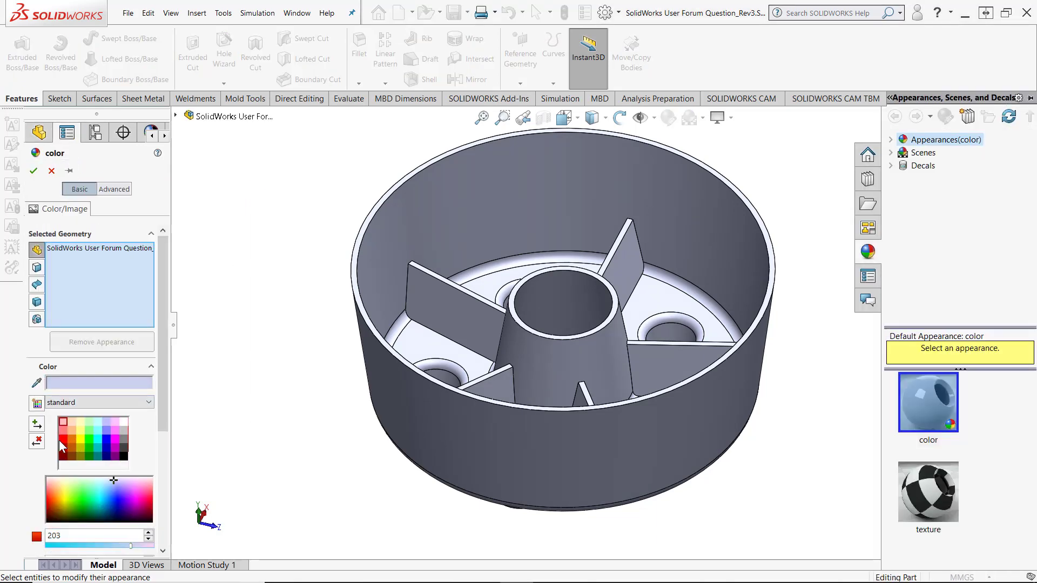
left_click(63, 441)
key("Return")
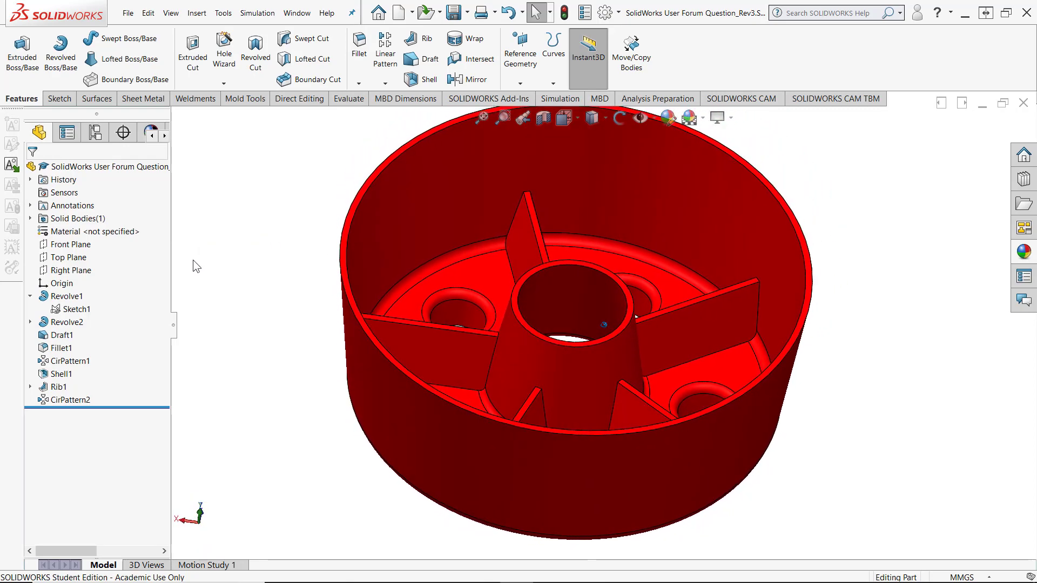
Step: Open the profile sketch in front view and delete the hub's 90 mm dimension and the virtual intersection point at the R8 corner
right_click(89, 318)
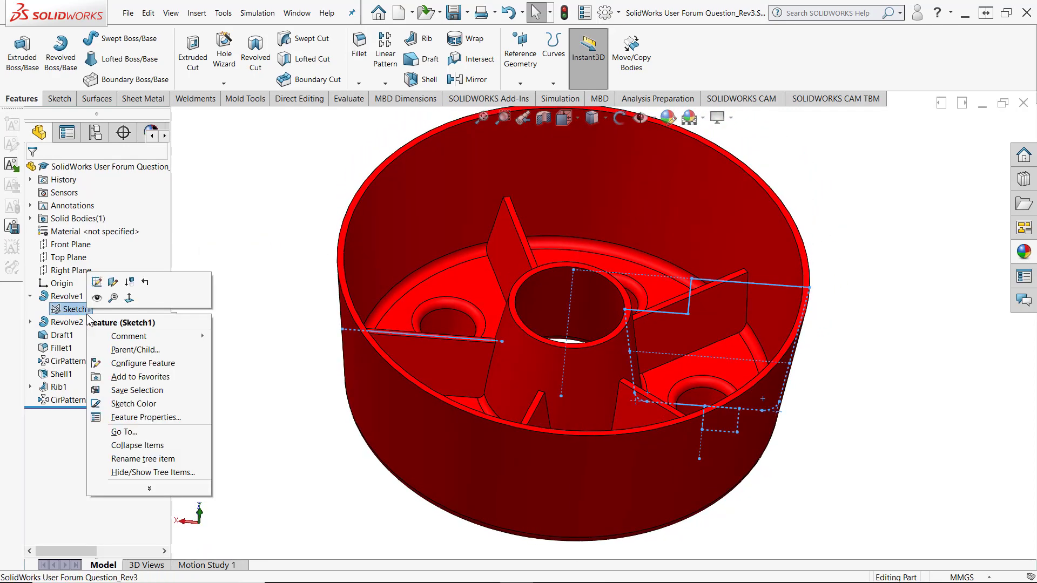
left_click(98, 282)
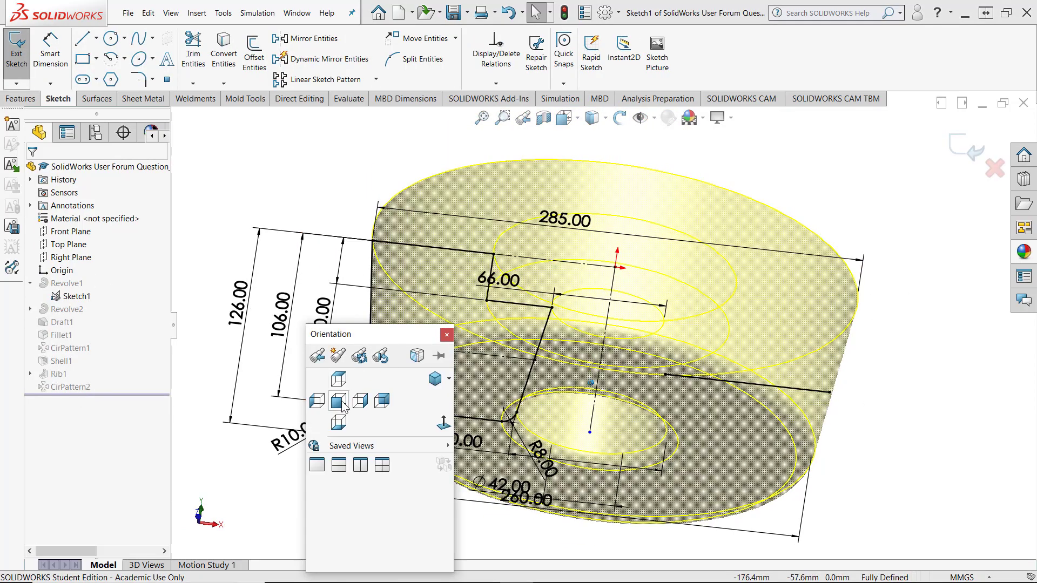
left_click(338, 401)
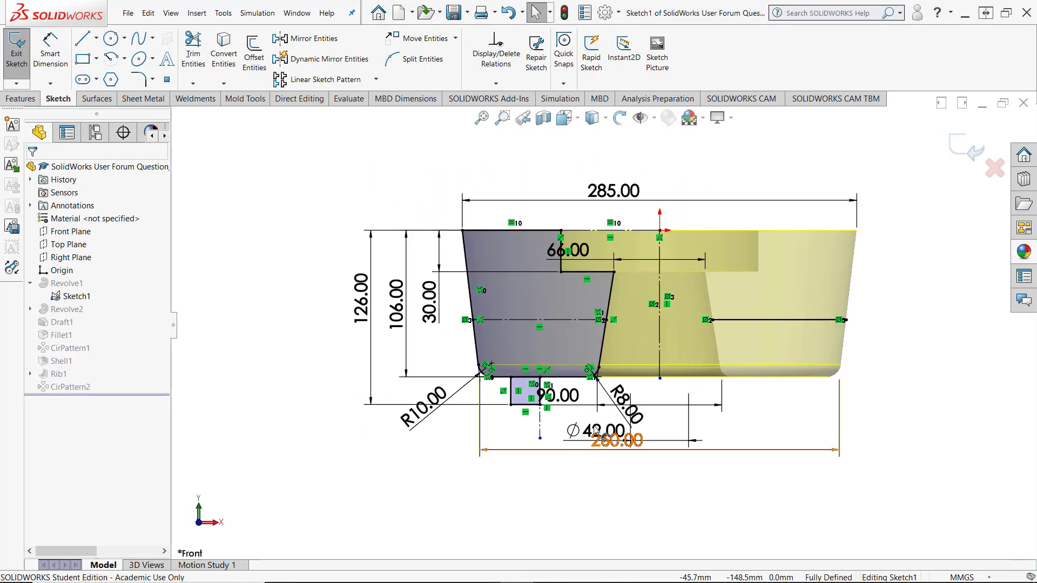
scroll(573, 443, "down", 4)
left_click_drag(584, 358, 772, 385)
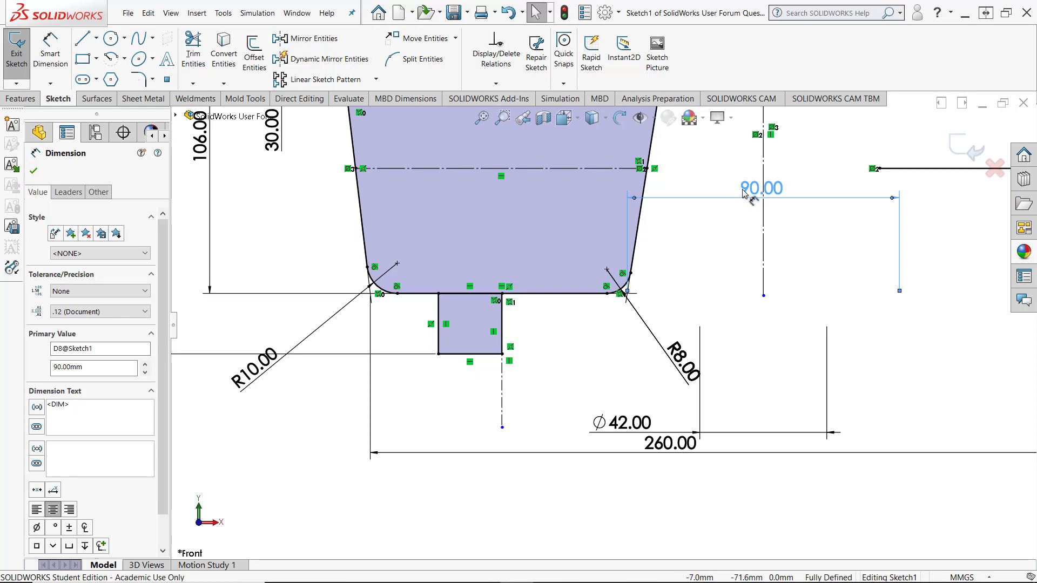
key("Delete")
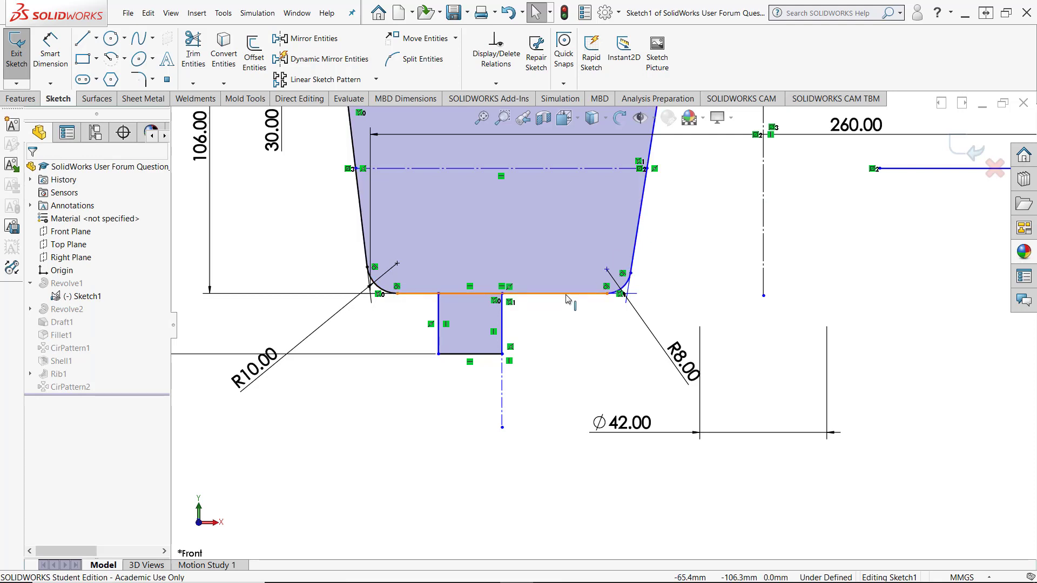
left_click(628, 295)
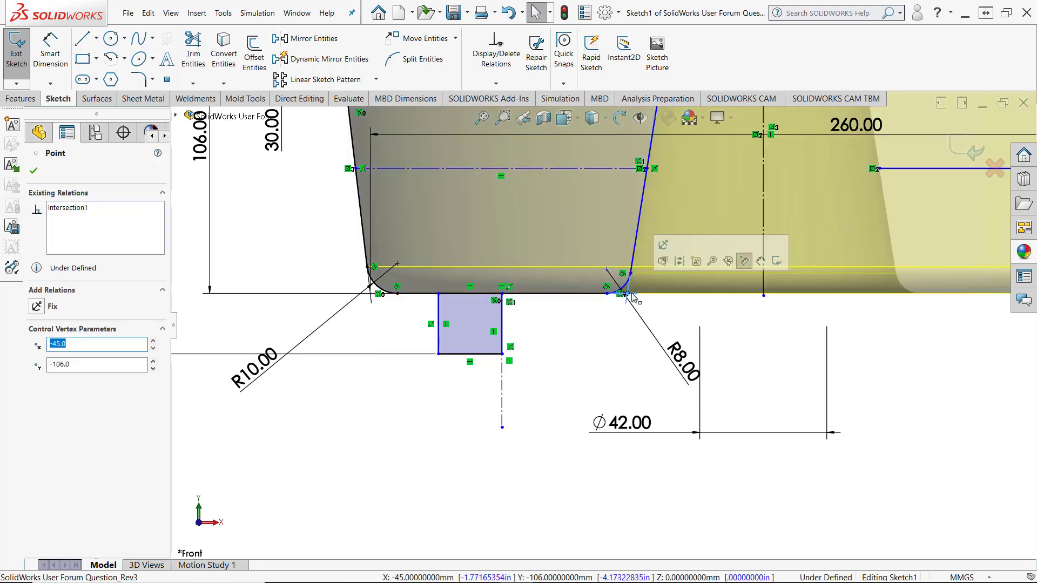
key("Delete")
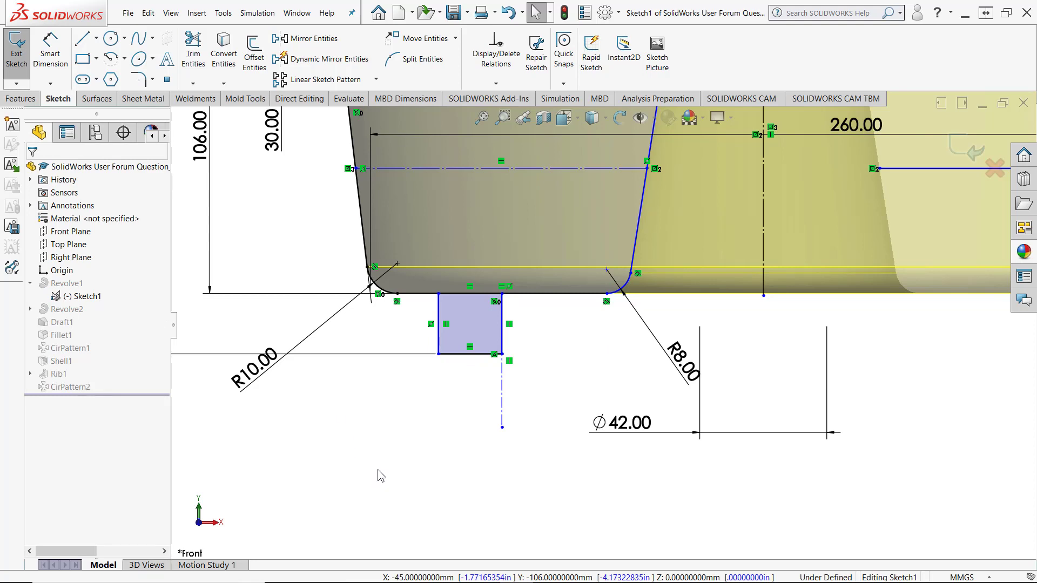
Step: Create a virtual intersection point between the hub's slanted line and the bottom line at the R8 corner, using Find Intersection within Smart Dimension
right_click_drag(378, 470, 386, 427)
right_click(639, 232)
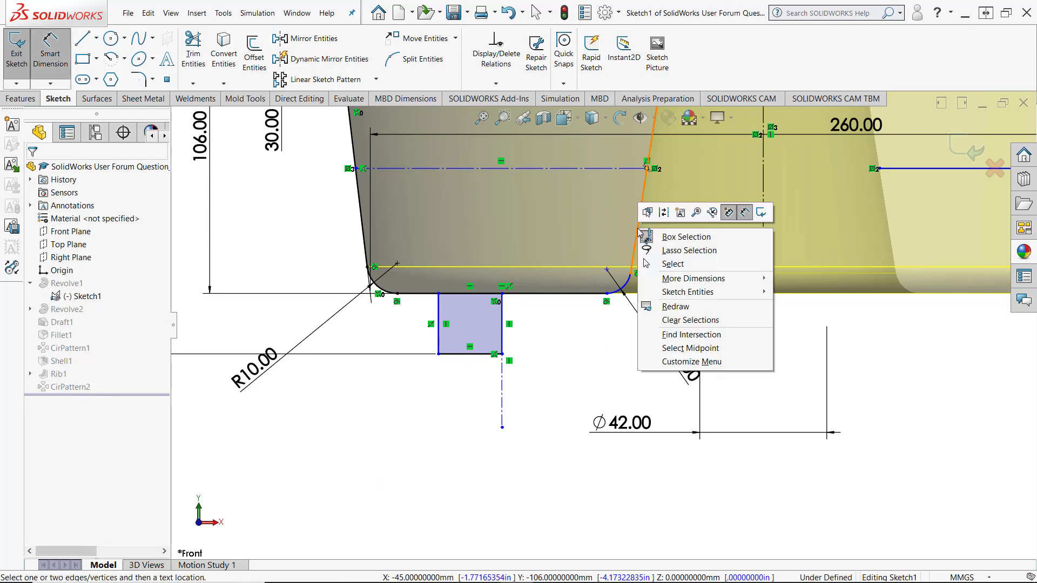
left_click(666, 336)
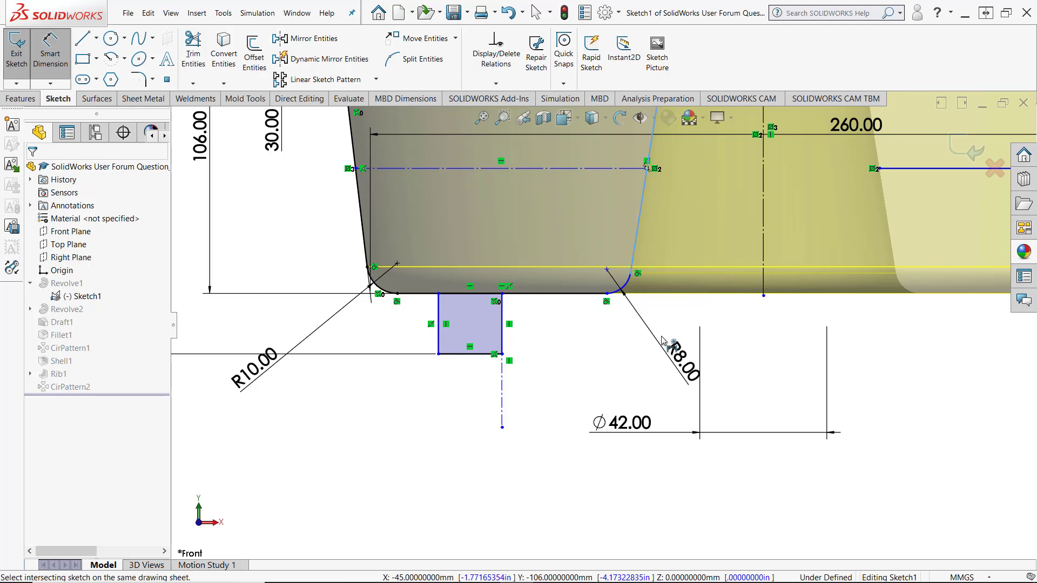
left_click(571, 300)
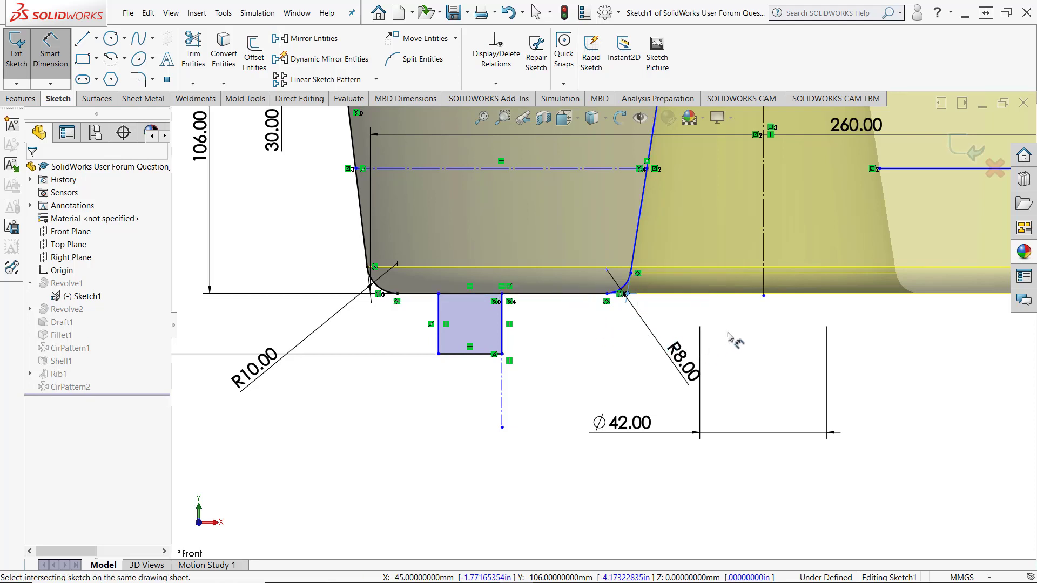
Step: Dimension the hub's bottom diameter as 90 mm from the virtual intersection point across the vertical centreline, and exit the sketch
left_click(763, 286)
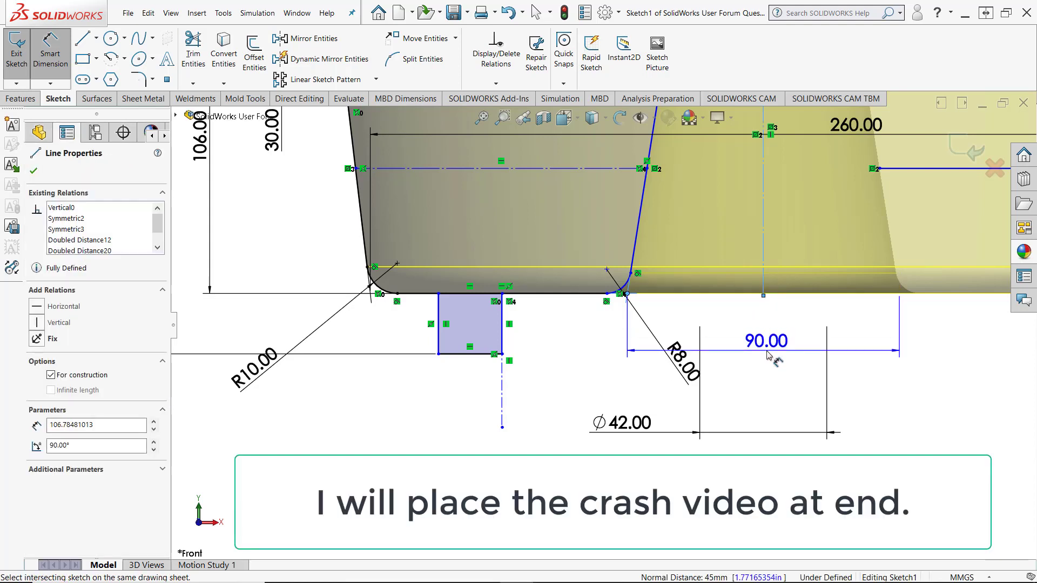
left_click(766, 356)
scroll(753, 393, "up", 6)
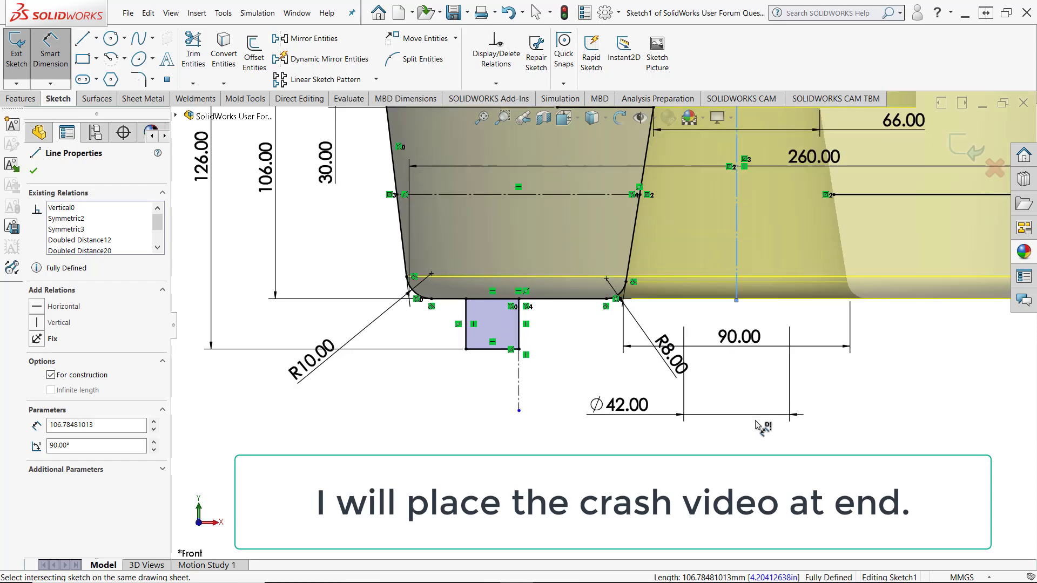
scroll(685, 254, "down", 4)
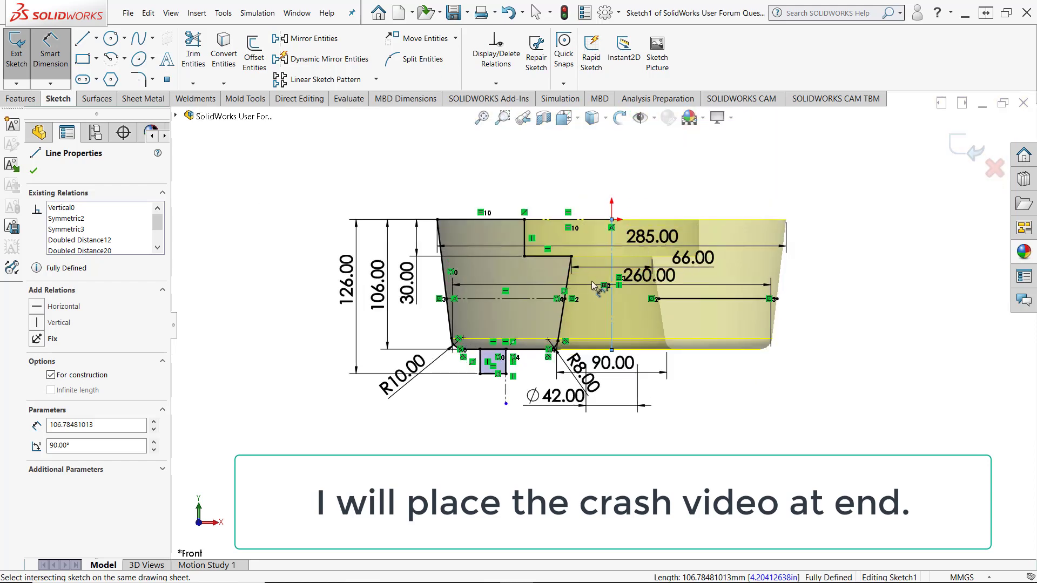
left_click(967, 158)
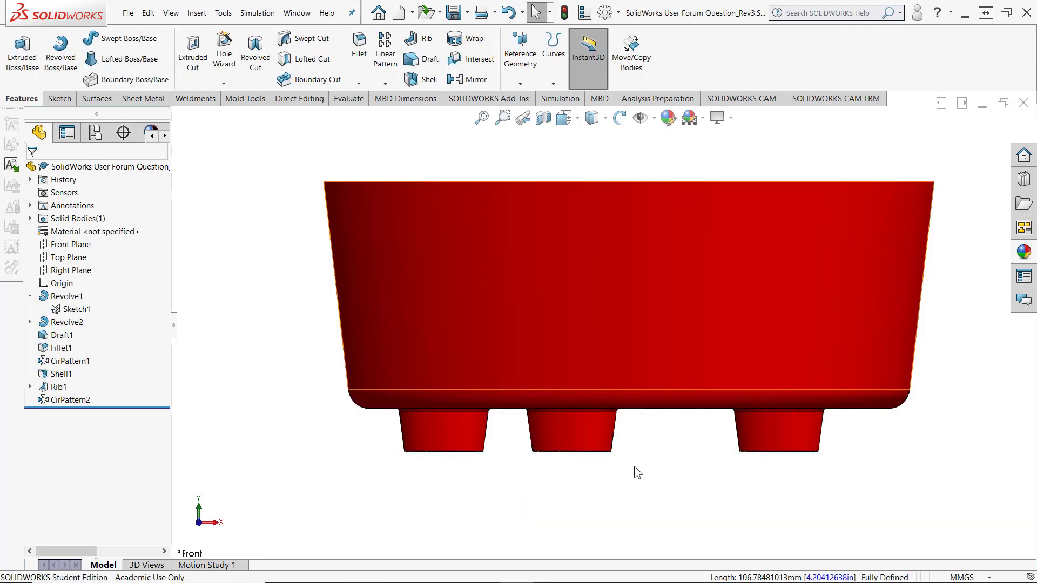
left_click(593, 519)
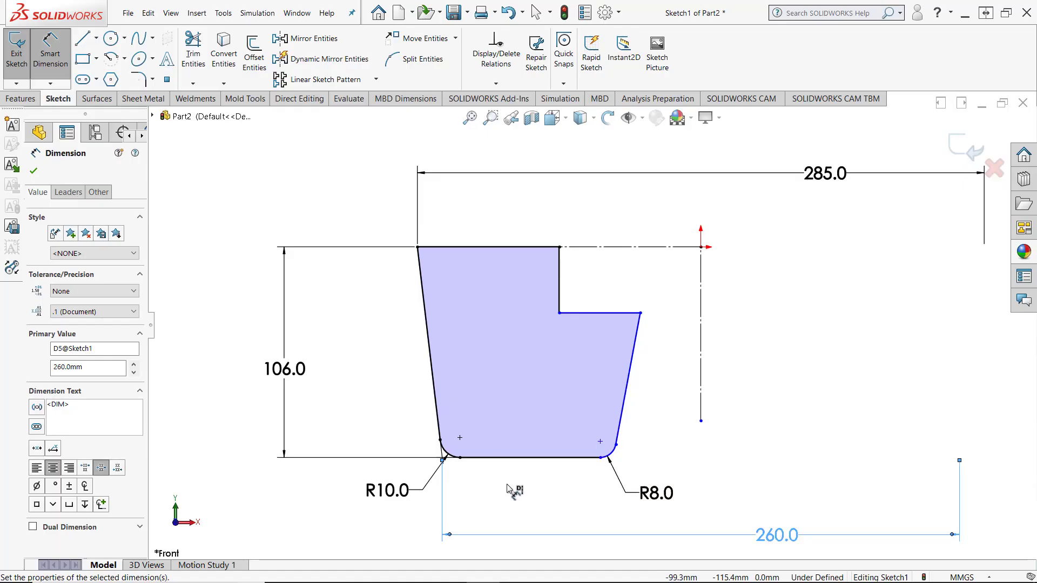
Step: In Part2's profile sketch, try Find Intersection within Smart Dimension between the slanted line and the bottom line at the R8 corner
right_click(626, 406)
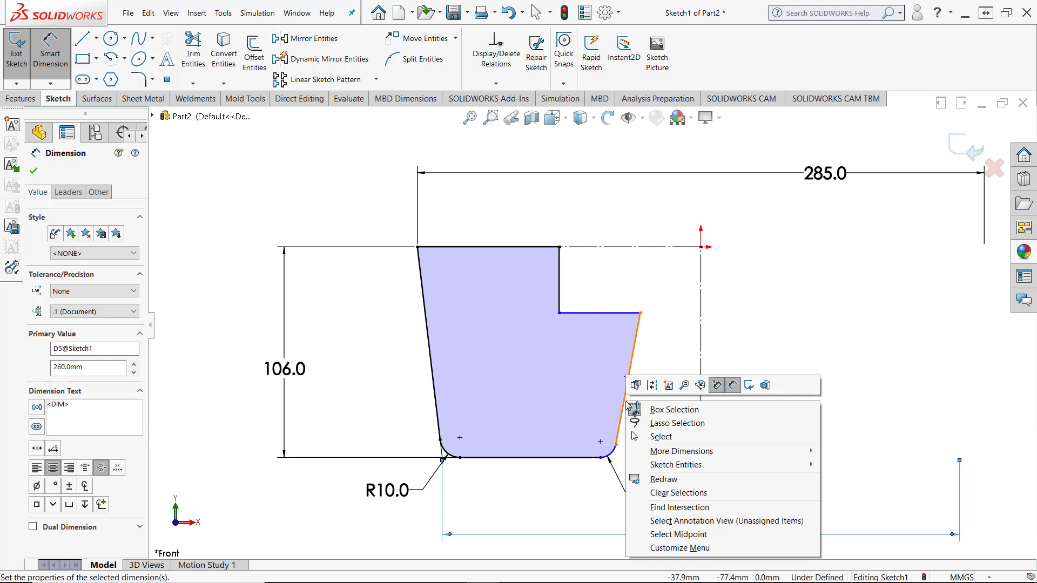
left_click(664, 507)
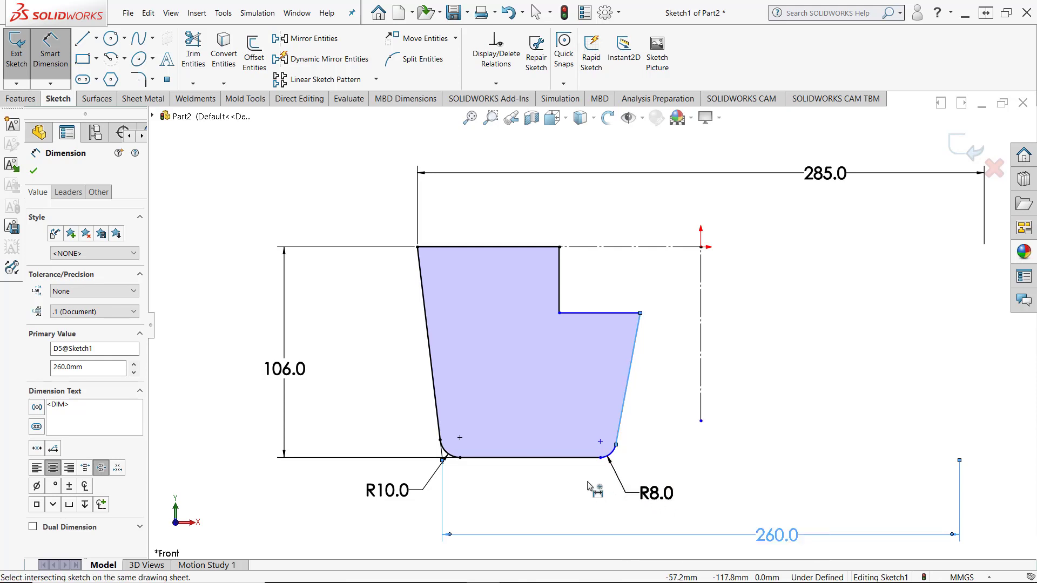
left_click(579, 463)
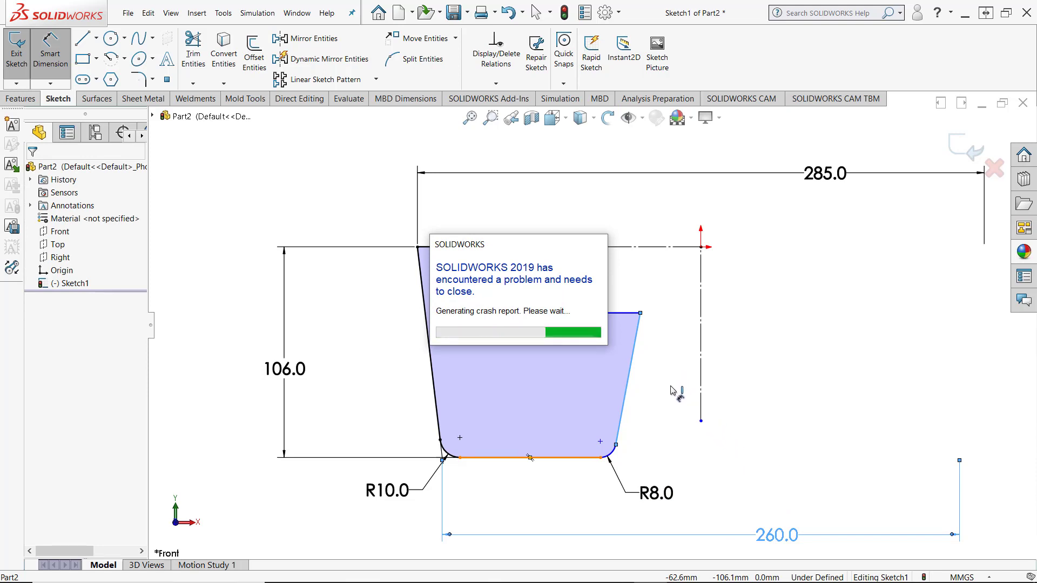
right_click(627, 406)
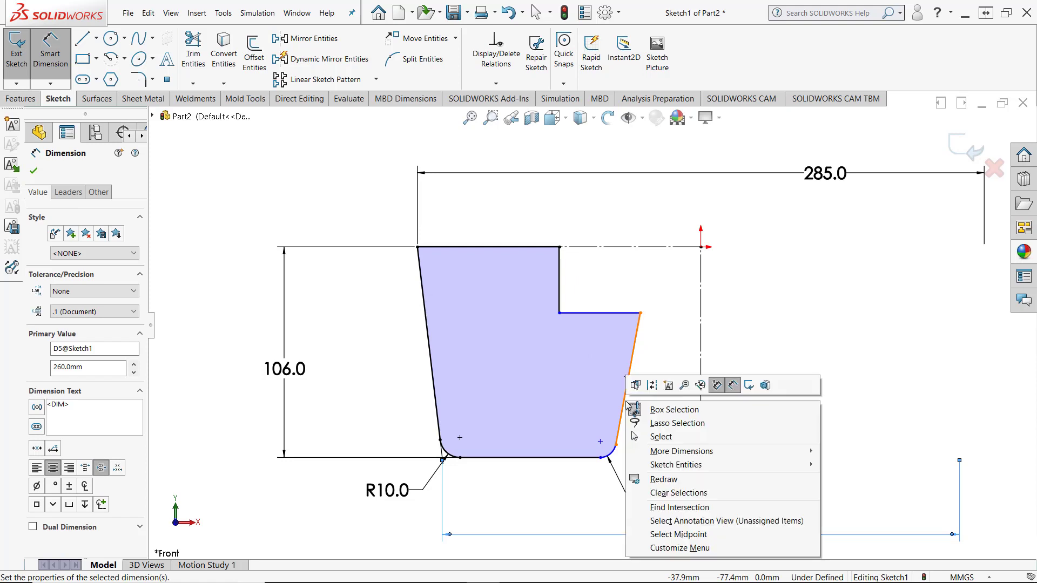
left_click(664, 508)
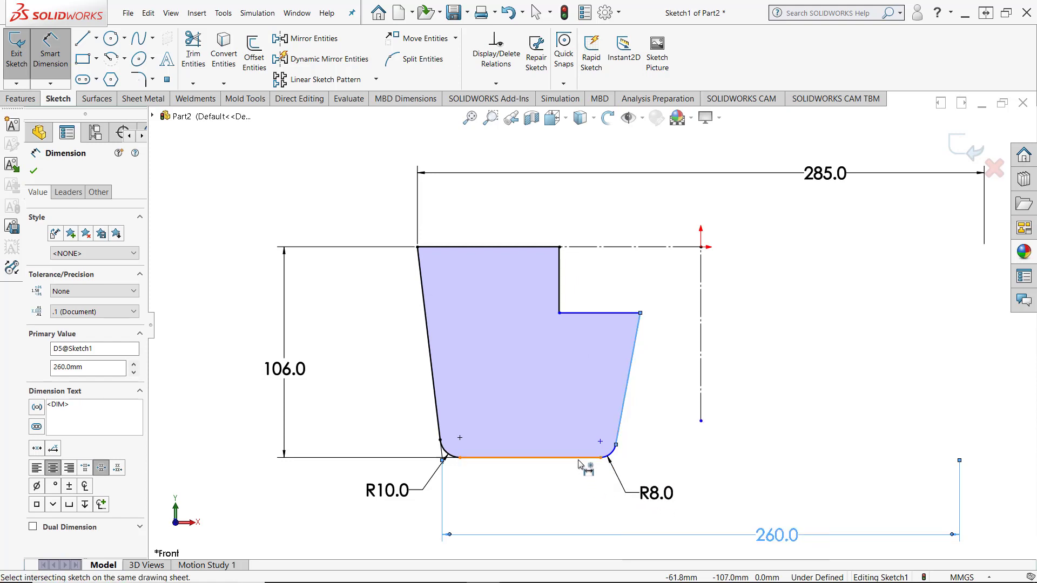
left_click(577, 459)
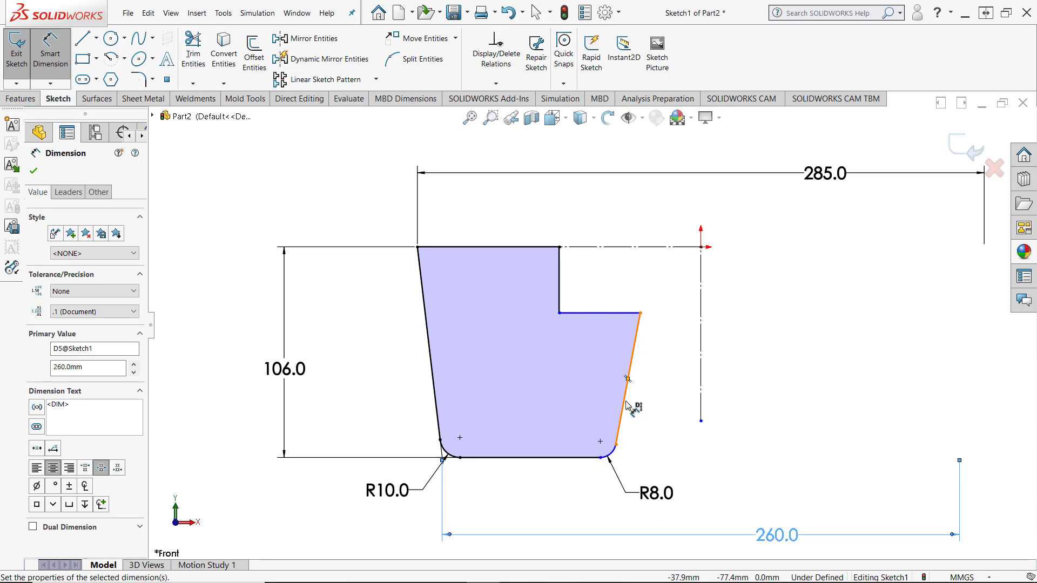
right_click(627, 406)
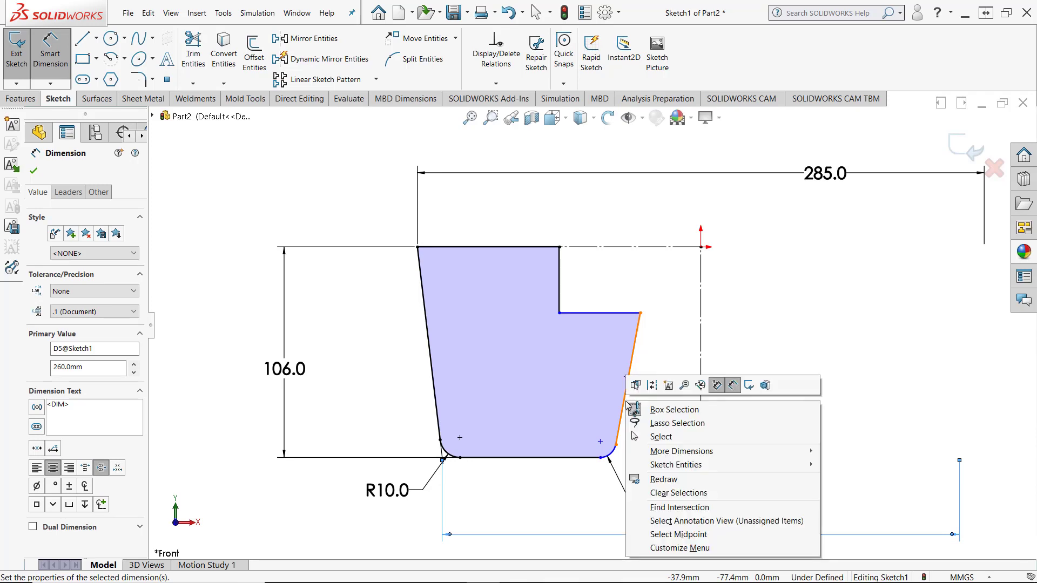
left_click(664, 508)
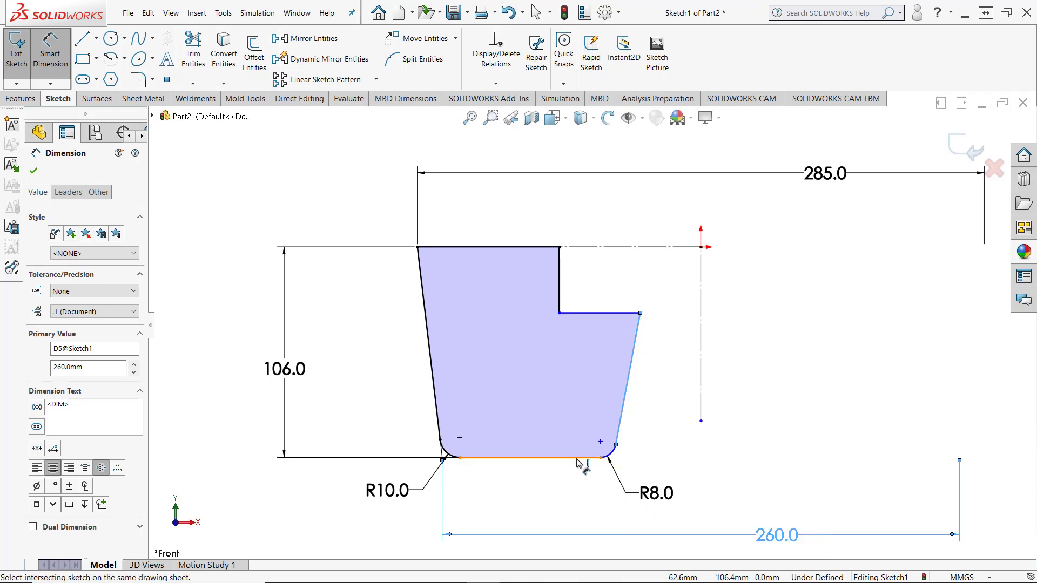
left_click(577, 459)
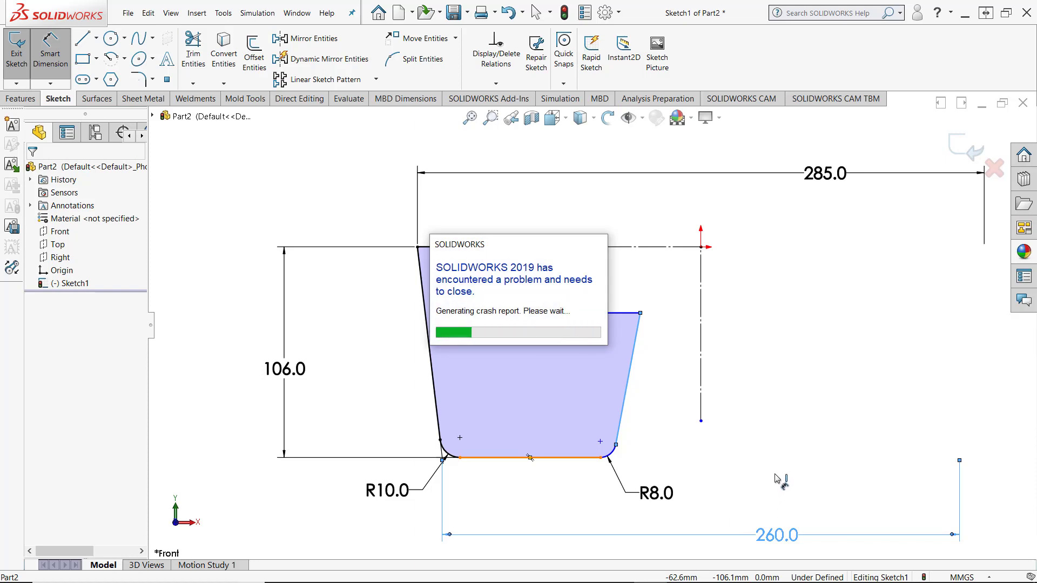